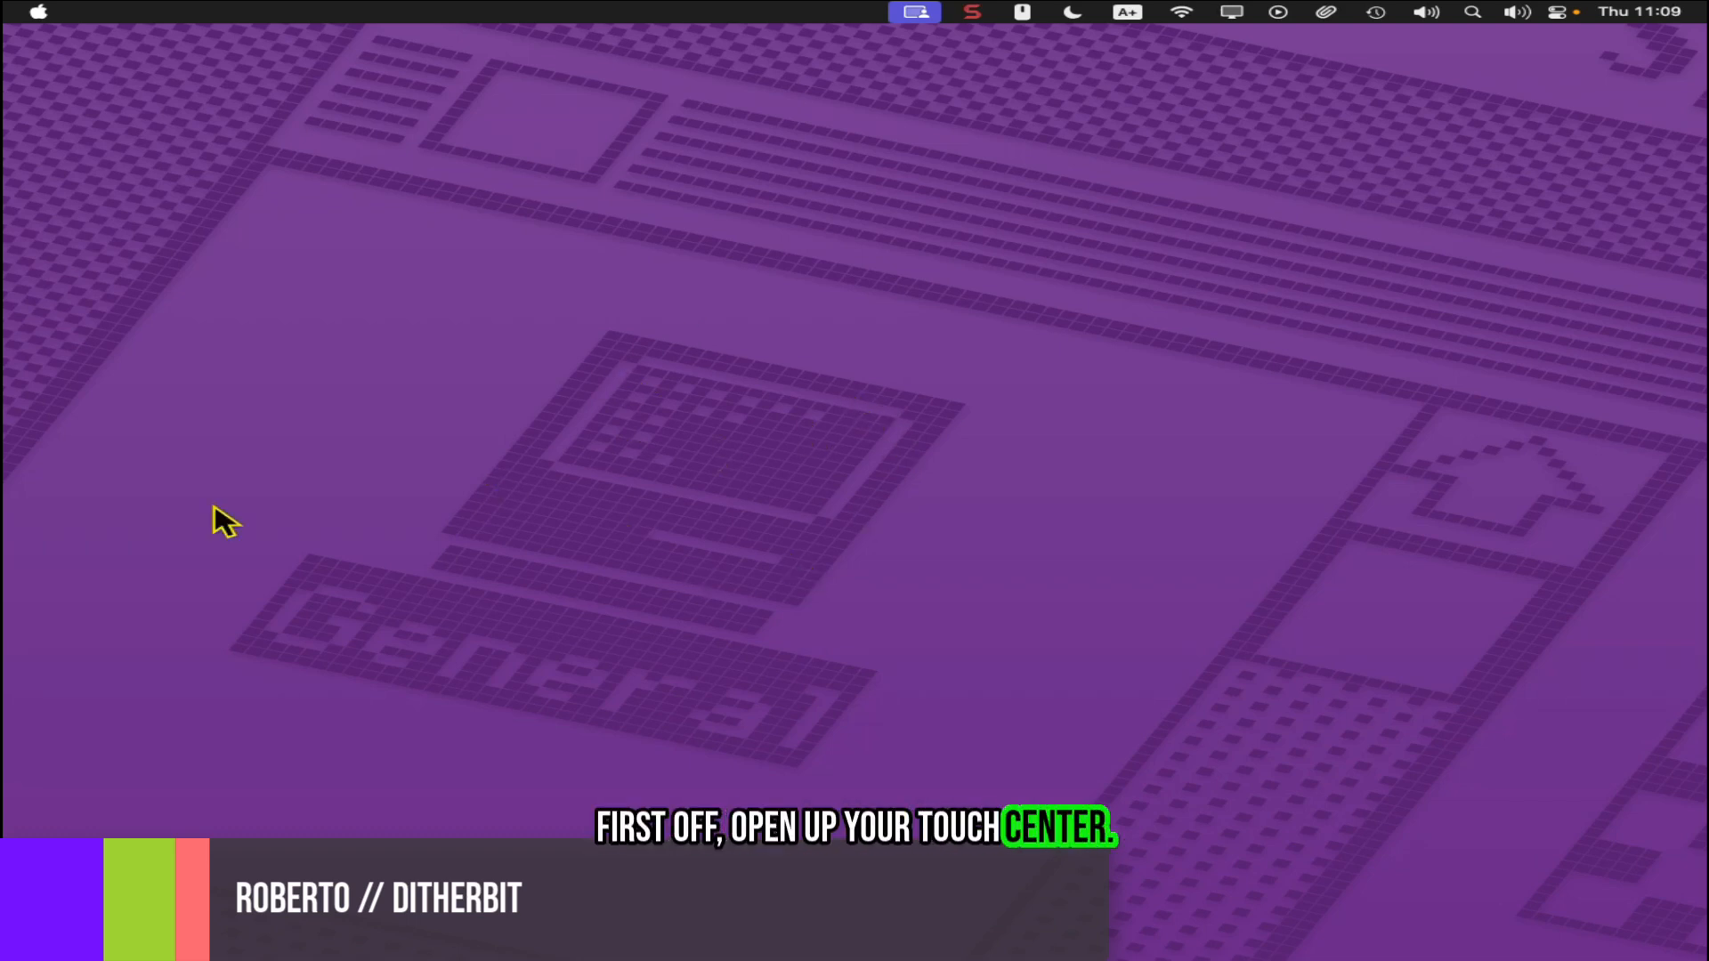
Step: Launch TouchDesigner and go up from the project1 network to the root level
mouse_move(12, 596)
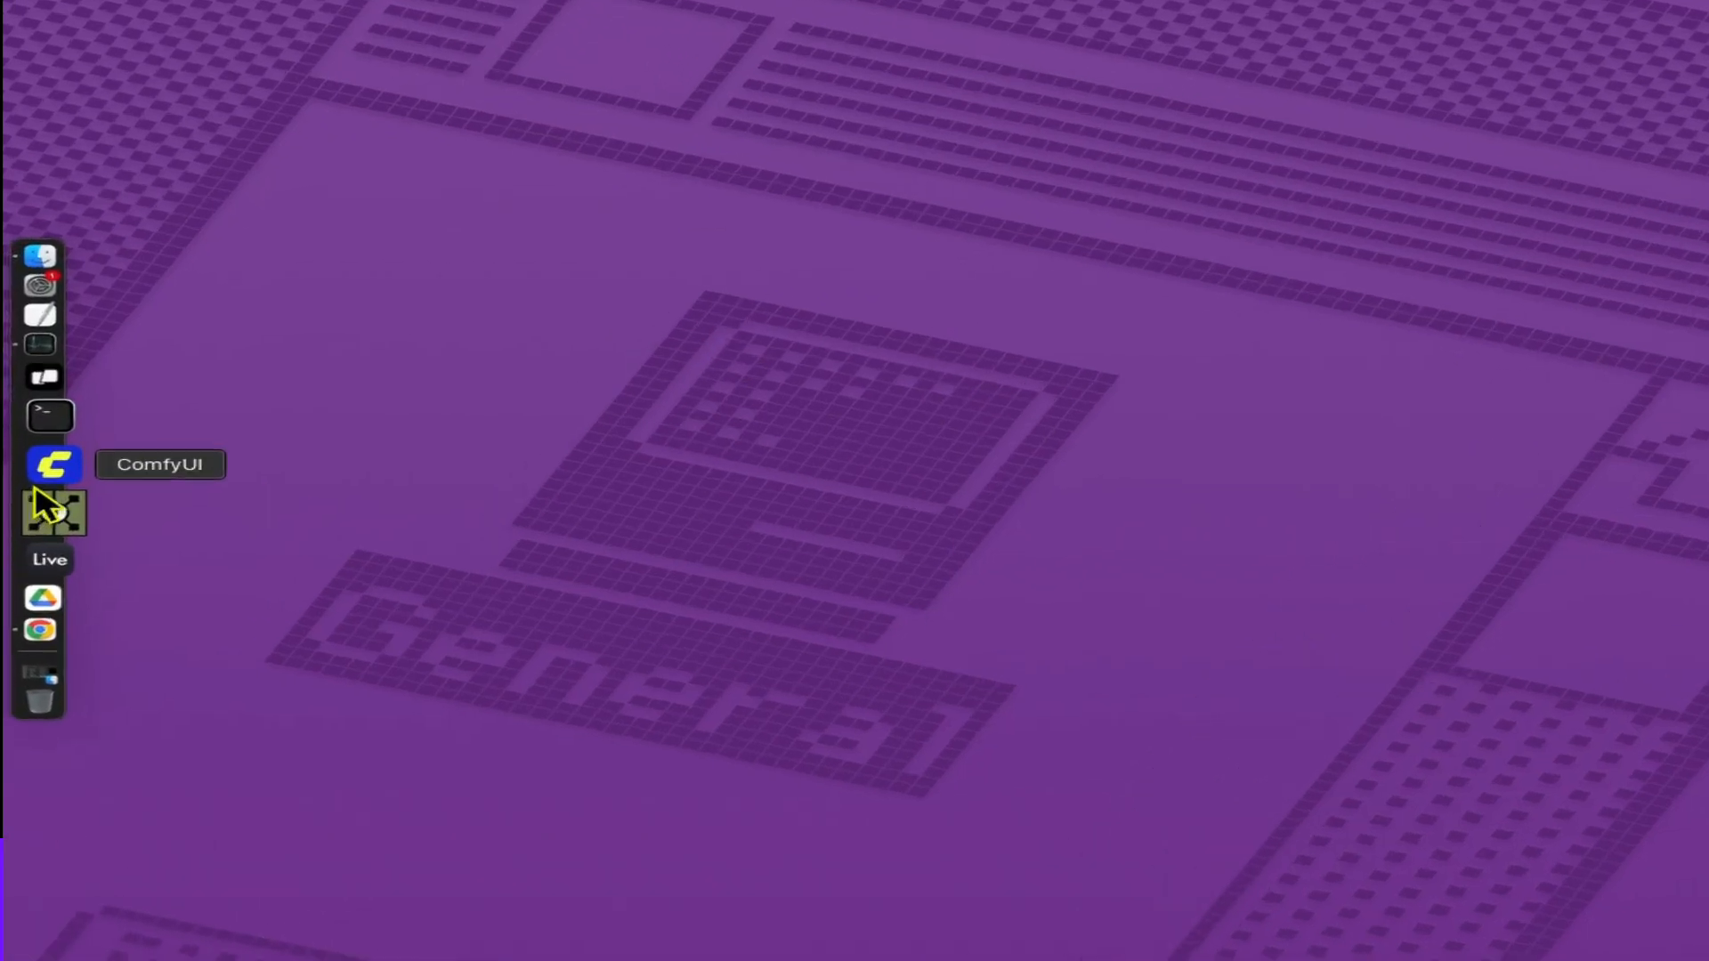
left_click(44, 521)
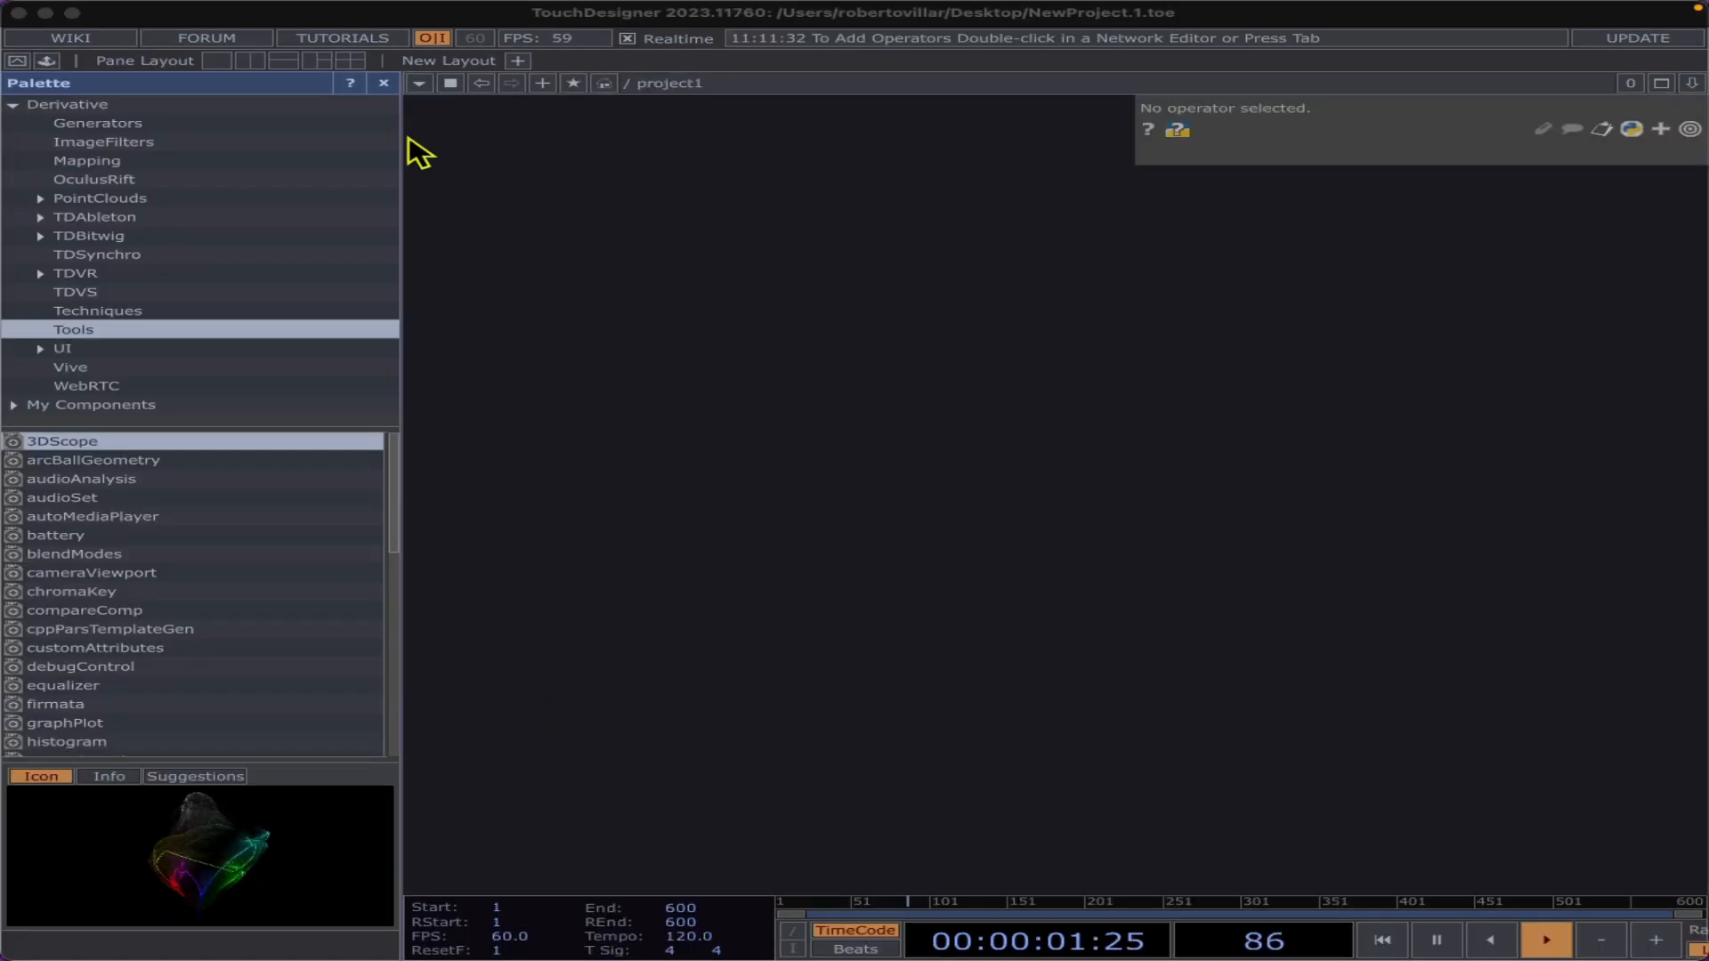
key("u")
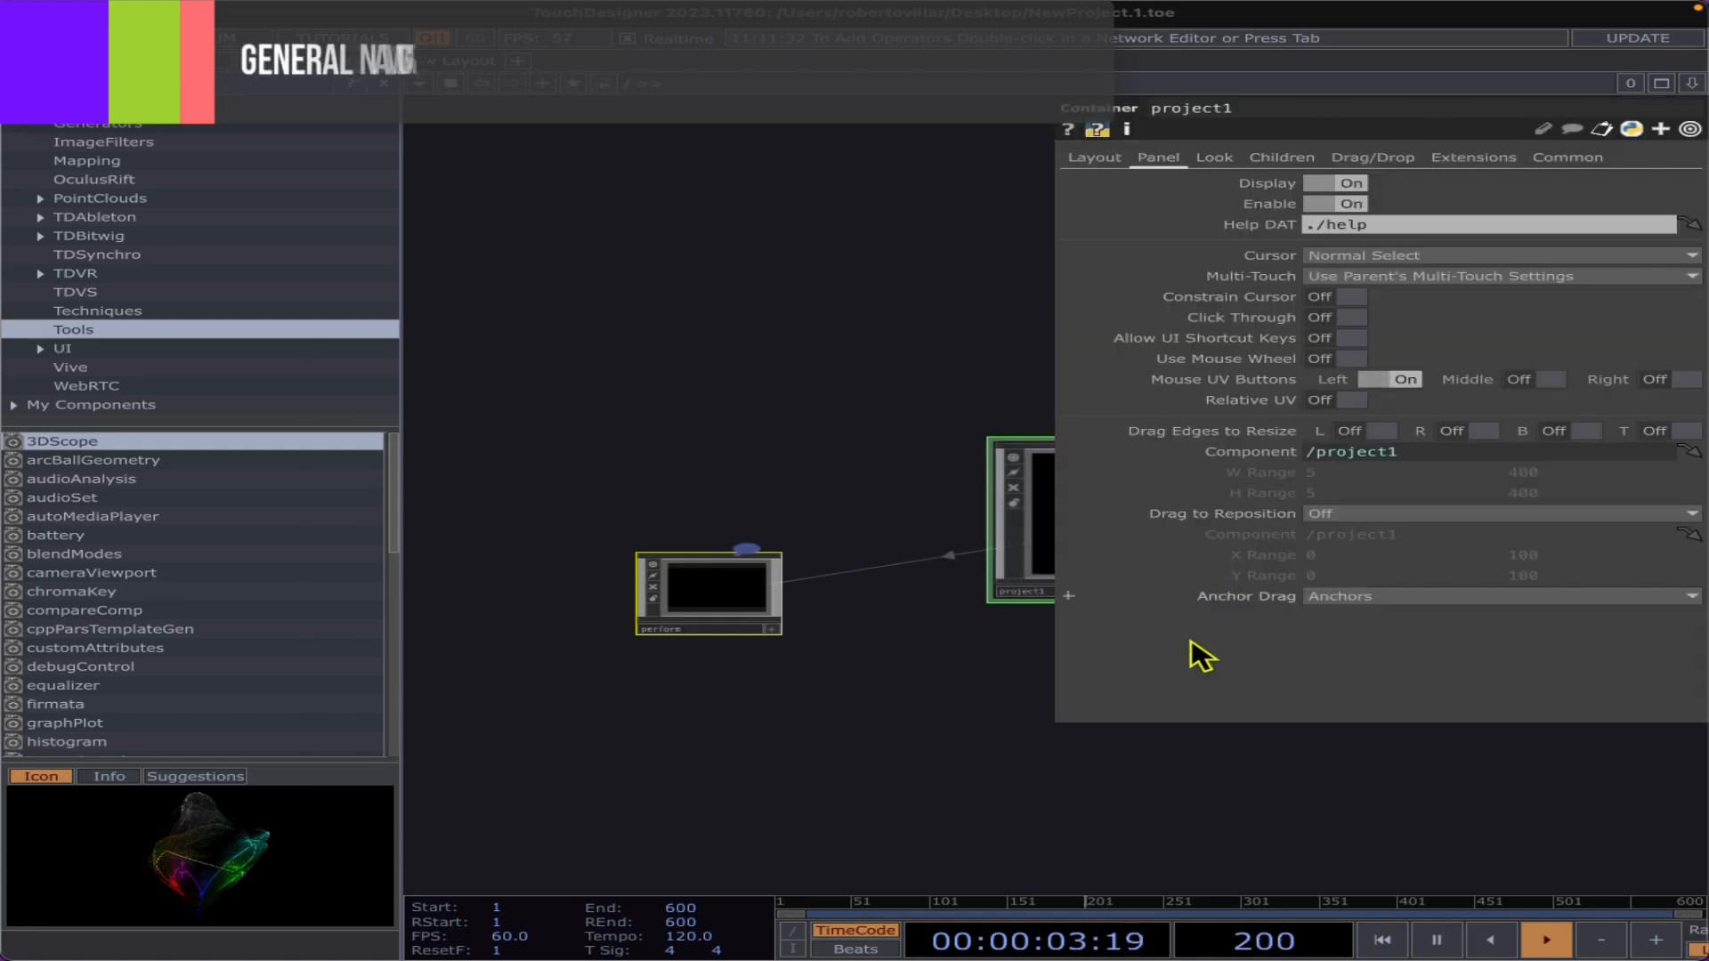
Step: Limit project1's displayed parameters to non-default ones and close the Palette browser
left_click_drag(906, 668, 626, 662)
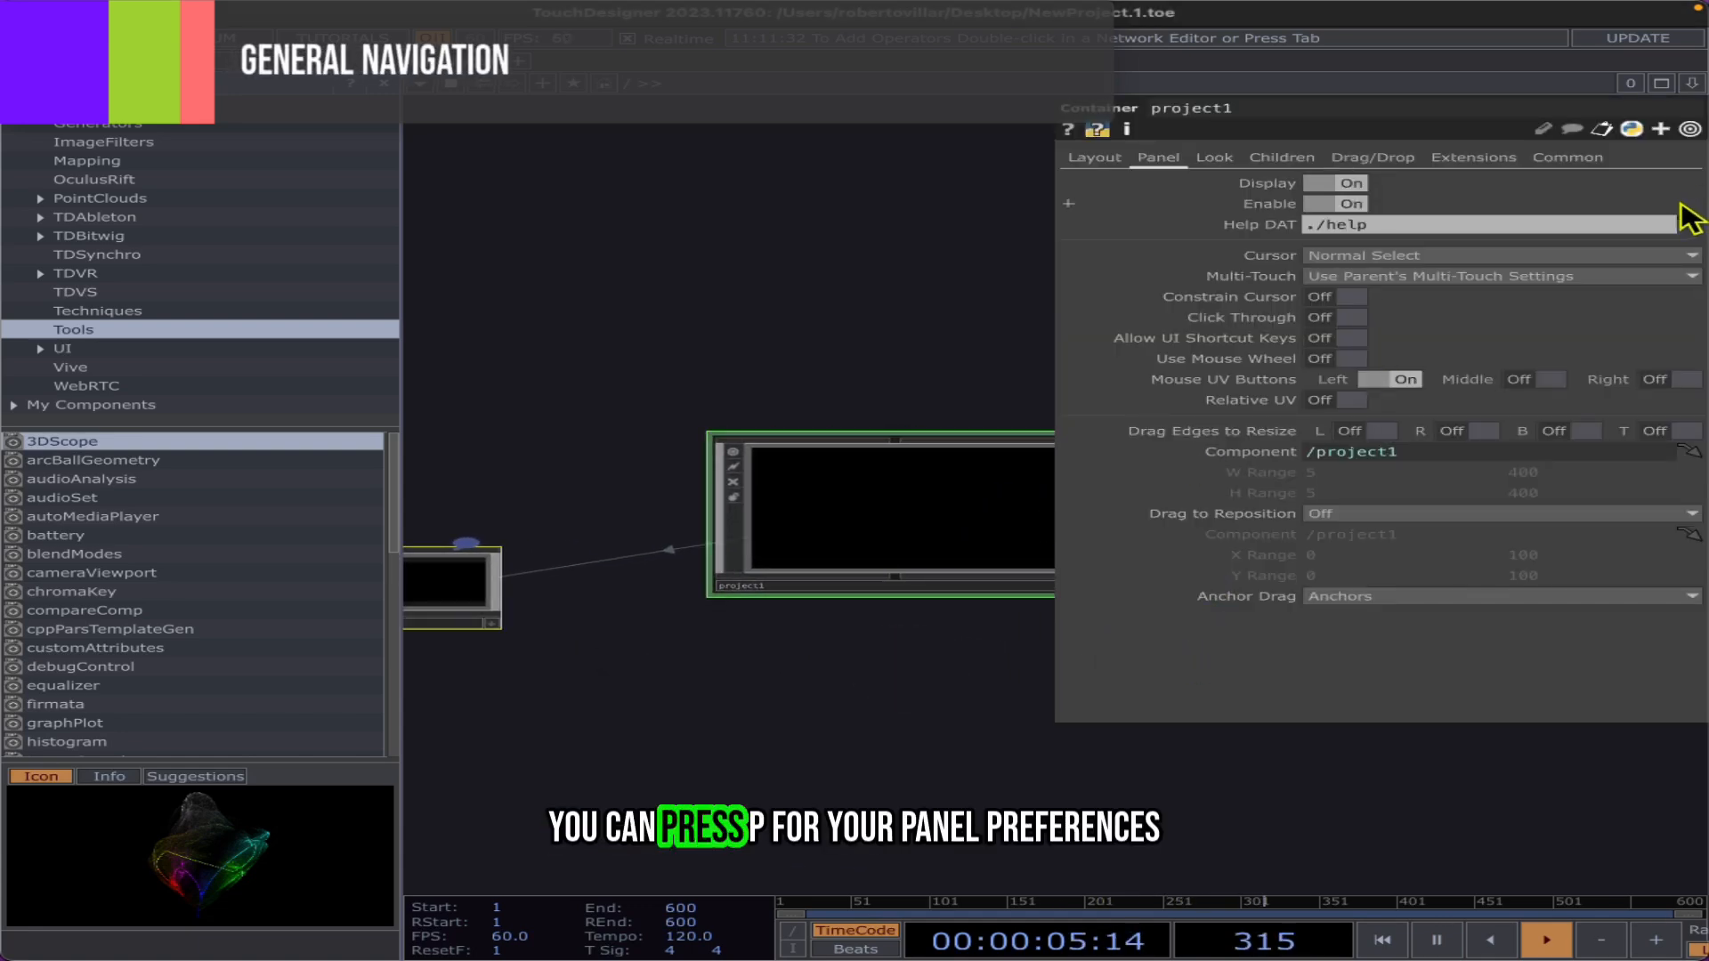
left_click(1690, 130)
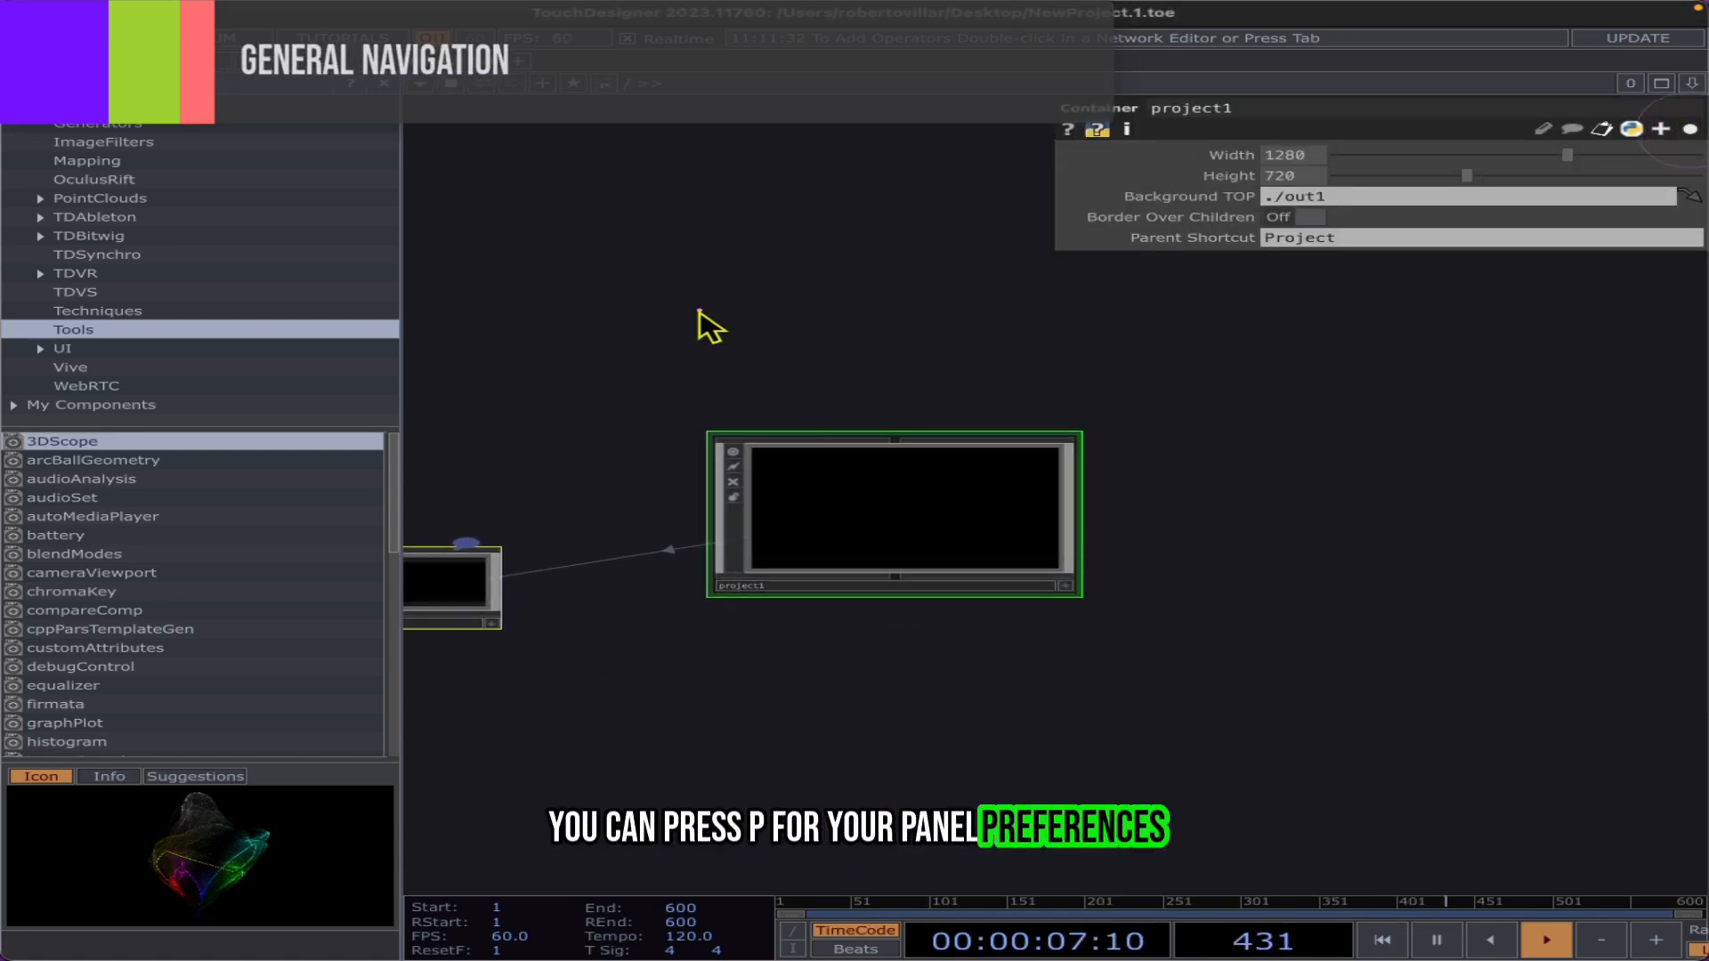
left_click_drag(699, 313, 970, 320)
left_click(380, 85)
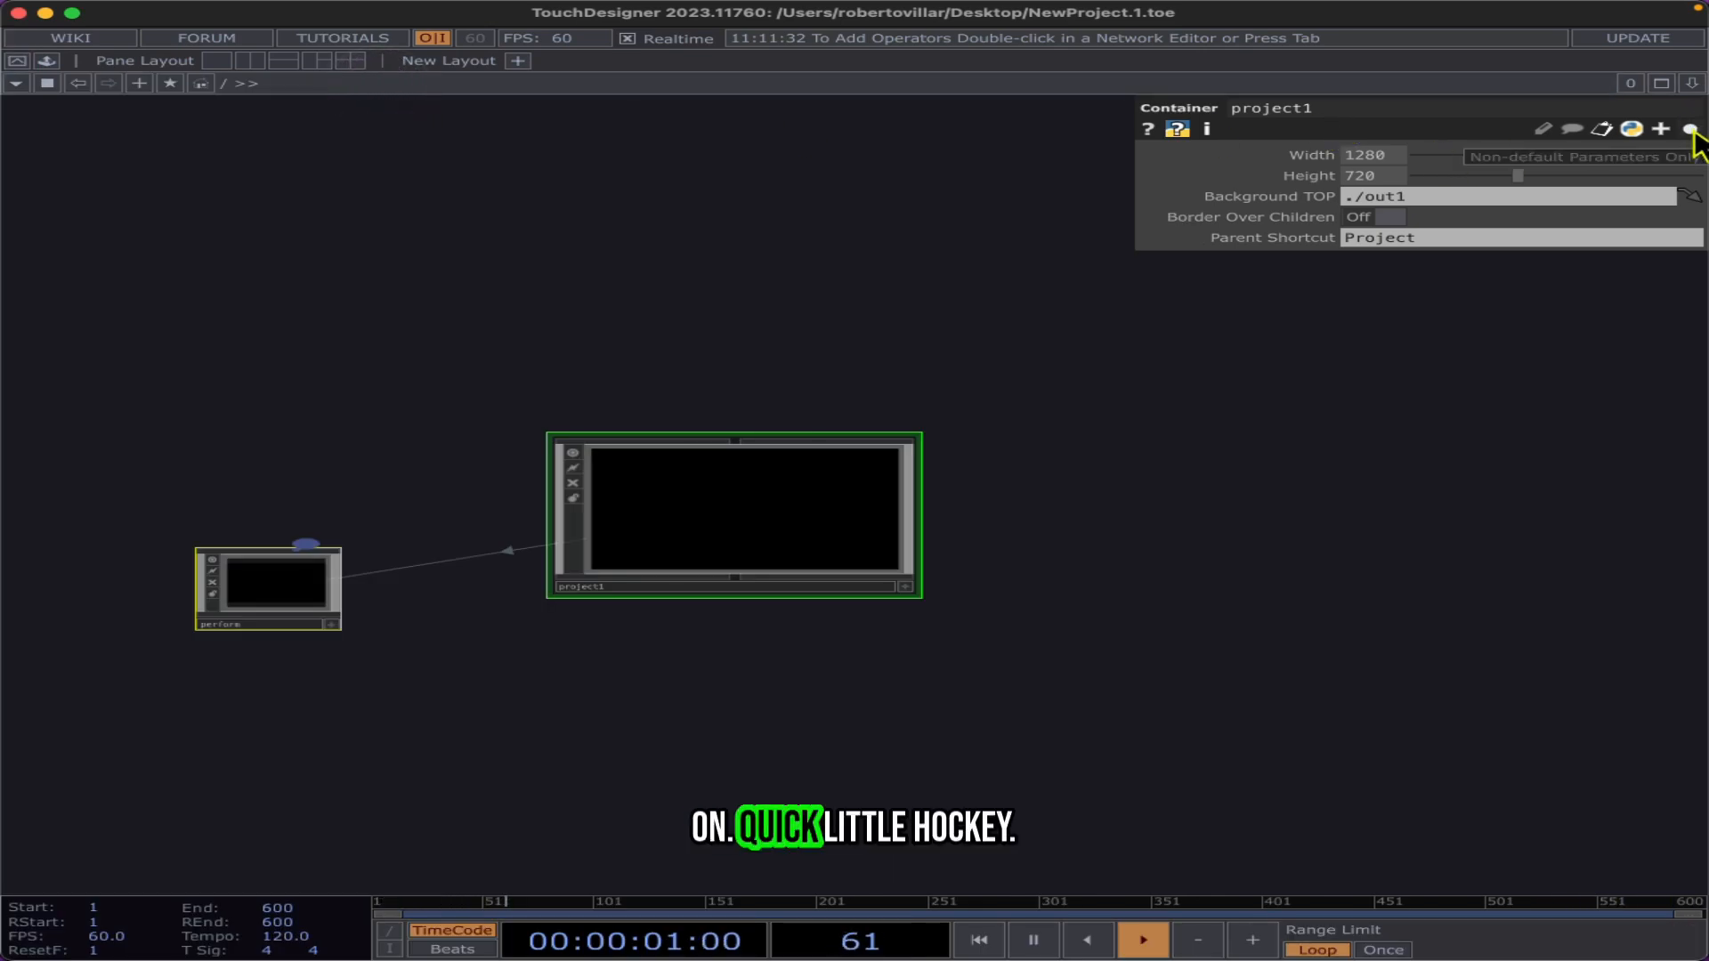
Step: Toggle project1's parameter display and its non-default filter on and off, leaving the parameters hidden
key("p")
key("p")
key("p")
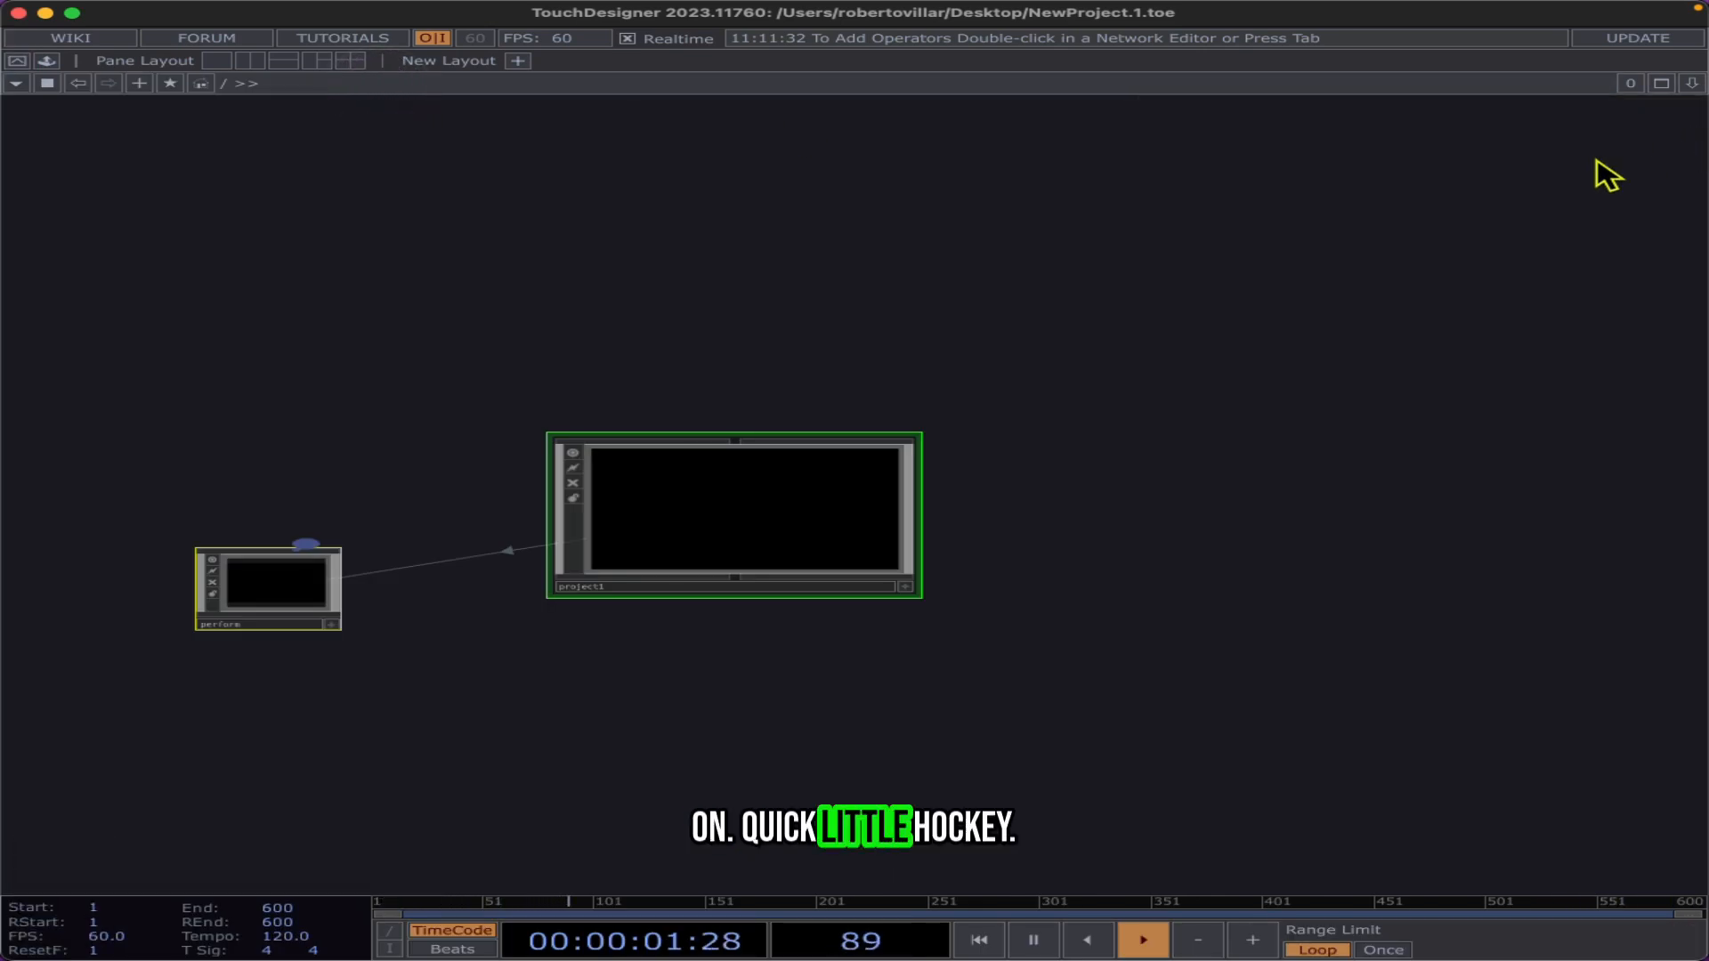
key("p")
left_click(1690, 130)
left_click(1690, 130)
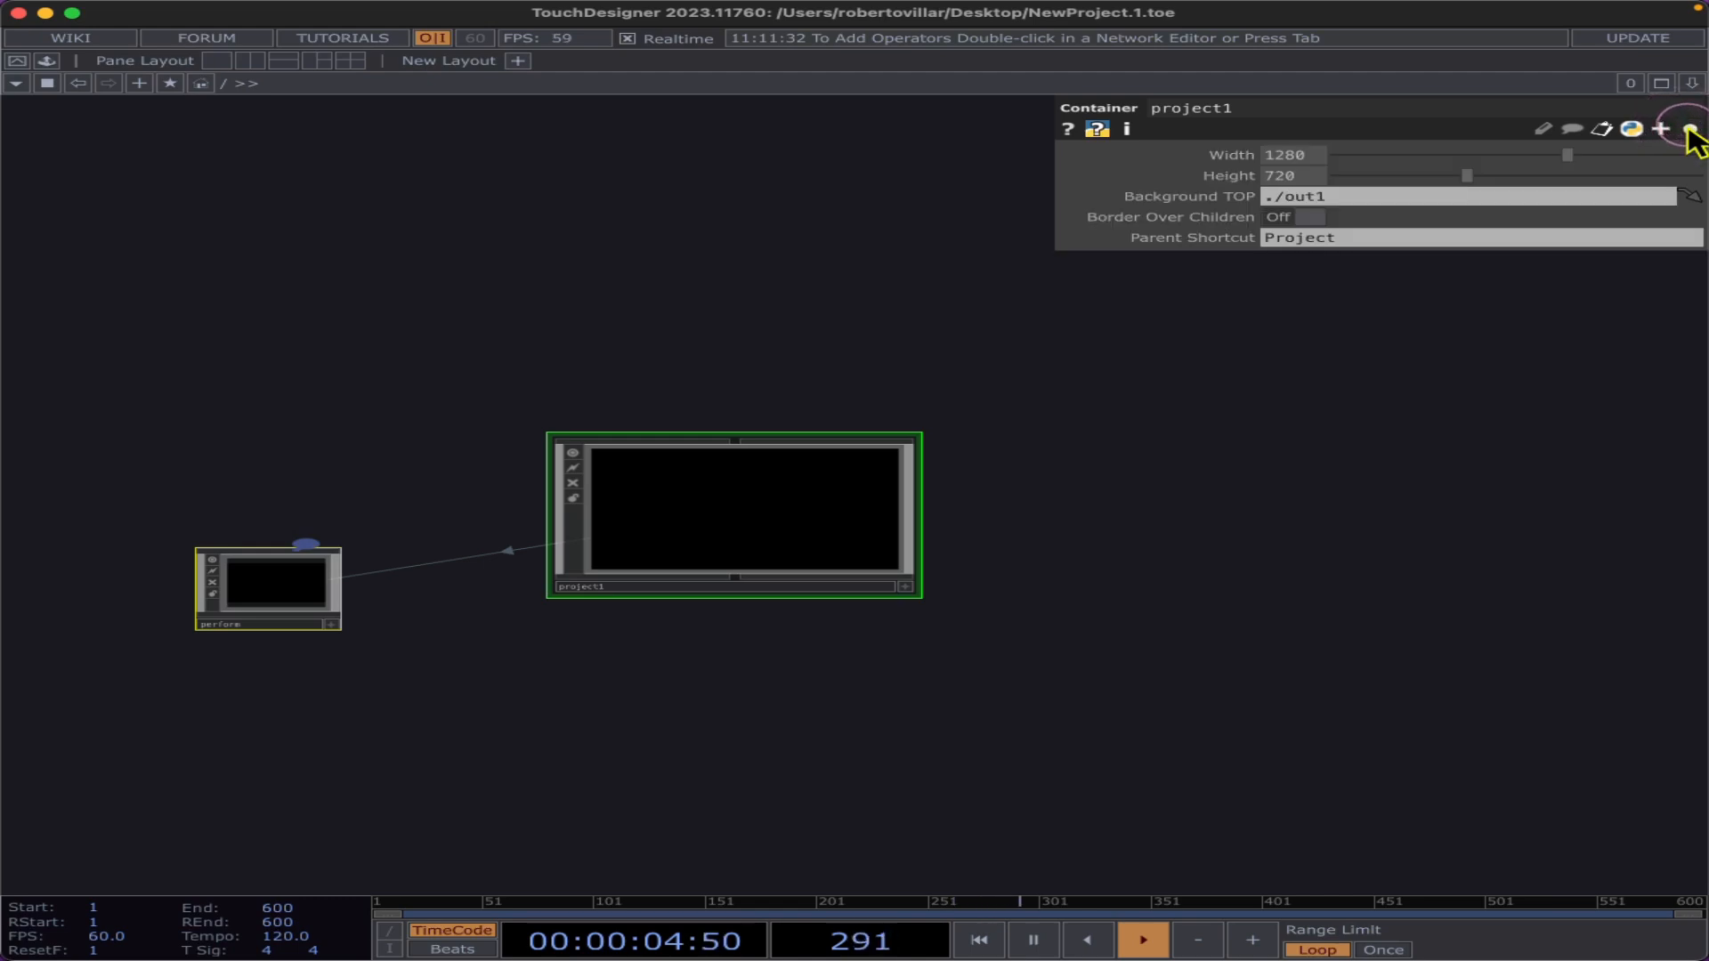
key("p")
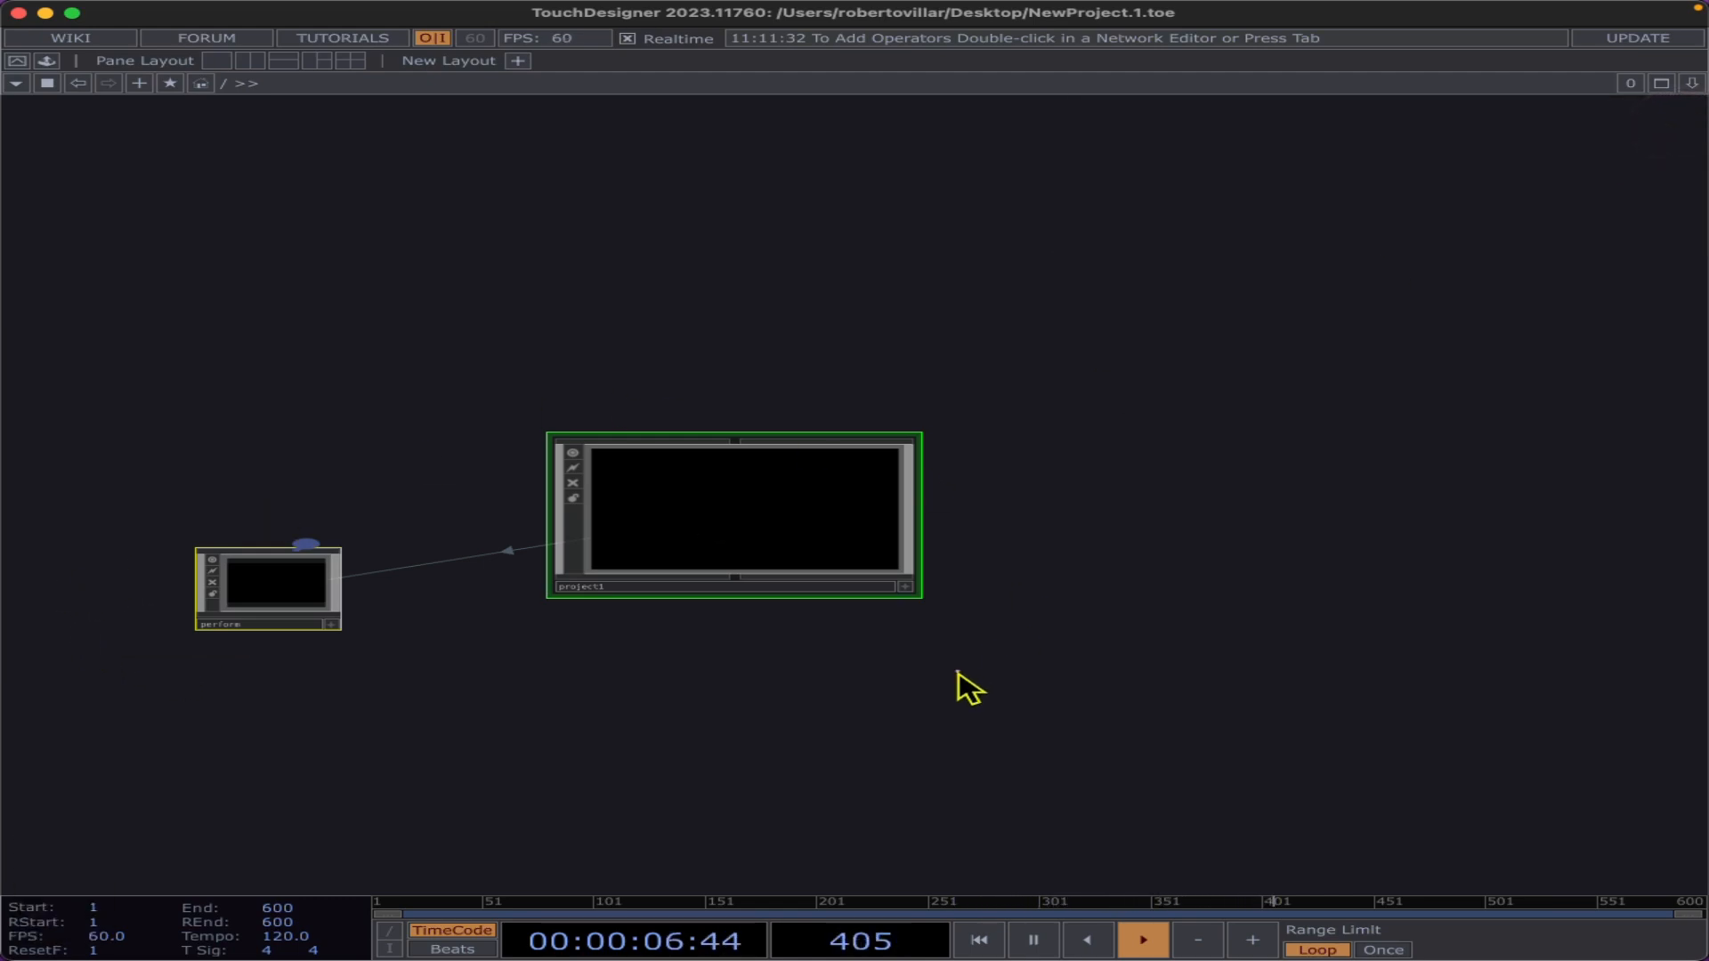
Step: Pause the timeline and switch in and out of the project1 network, ending at the root level
left_click_drag(956, 672, 1162, 617)
key("space")
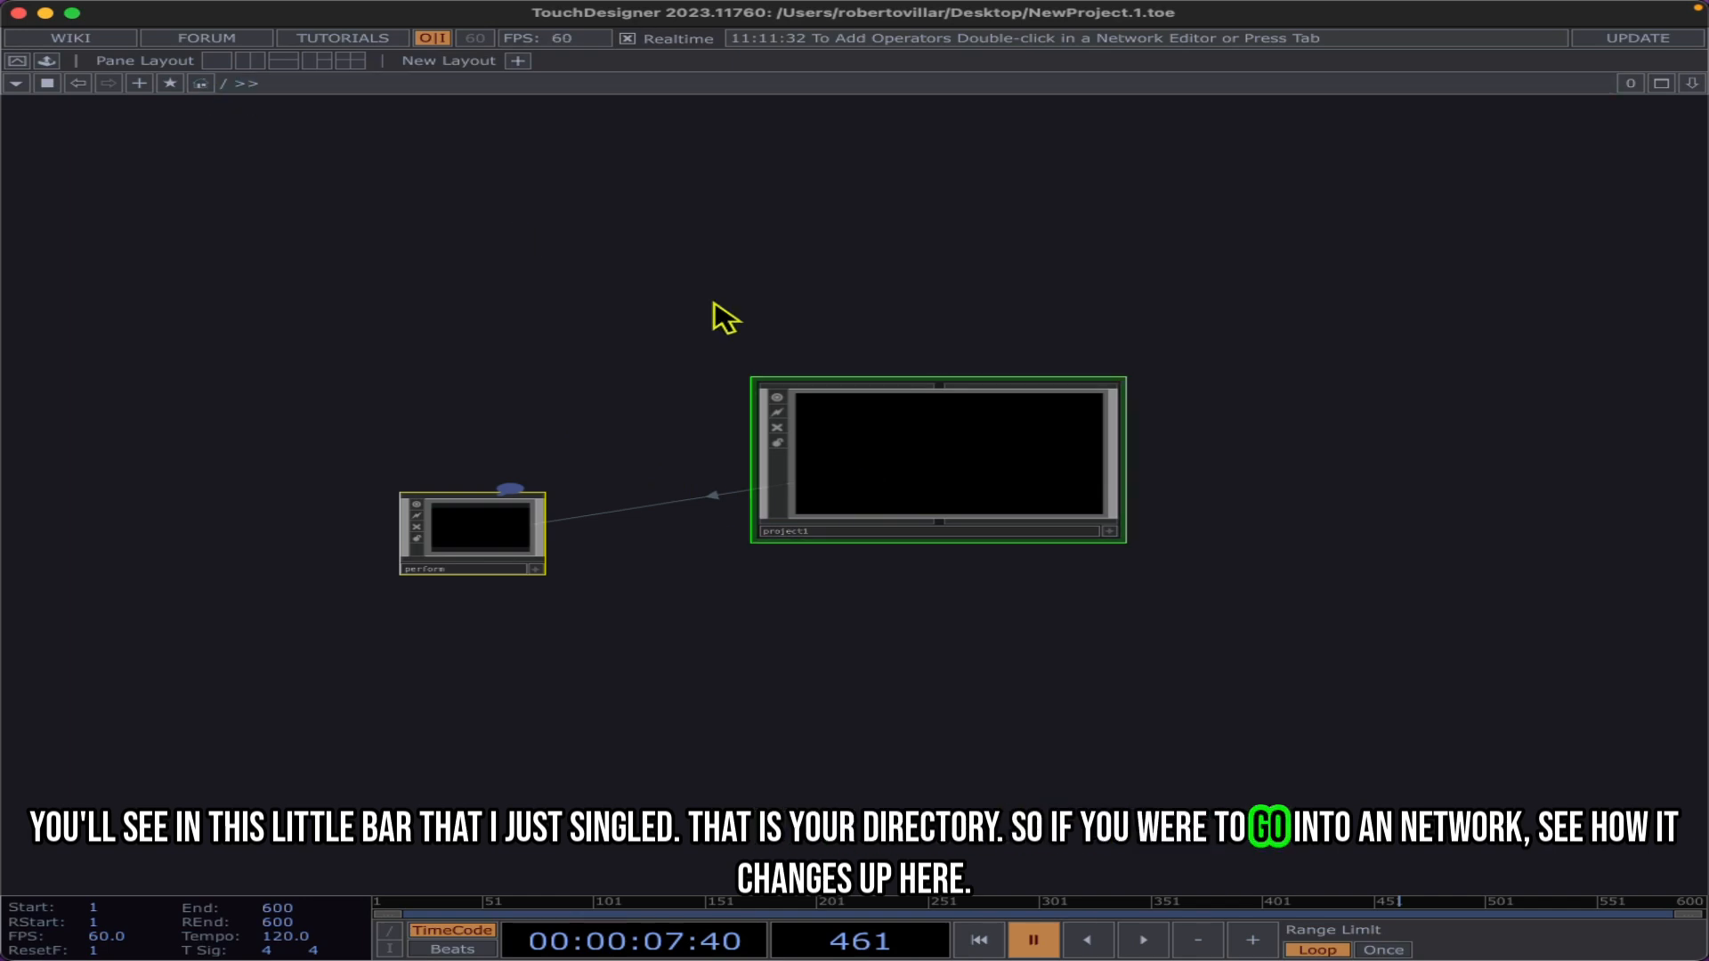
double_click(963, 459)
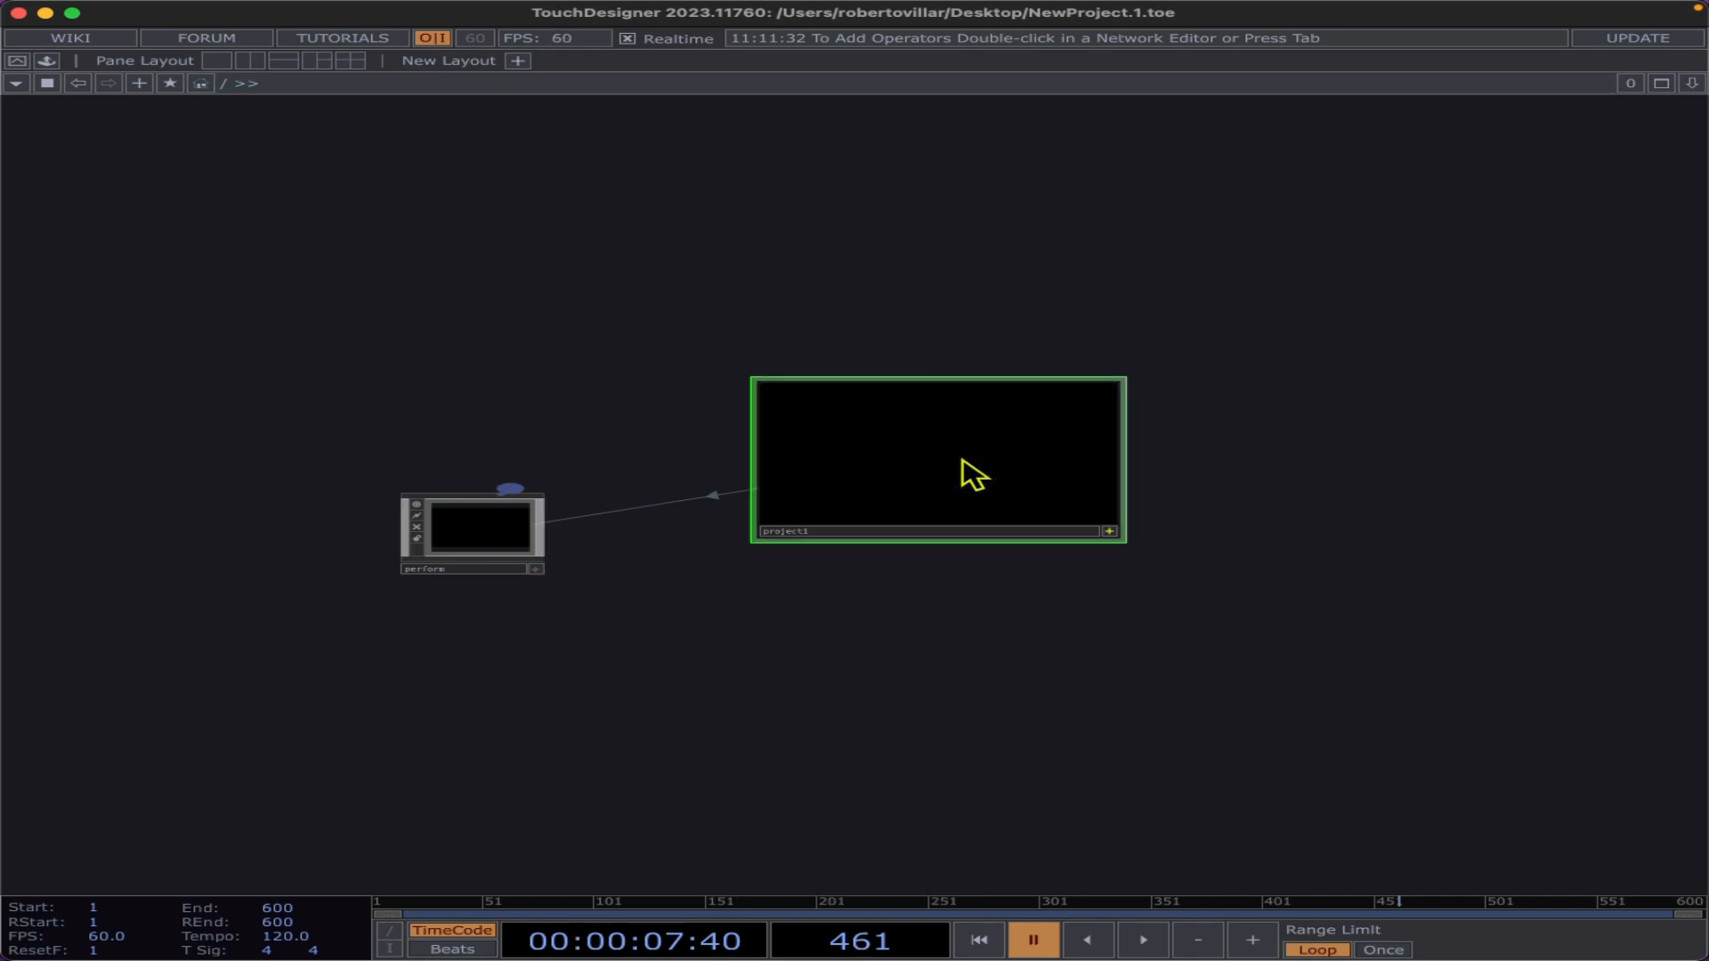
left_click(962, 457)
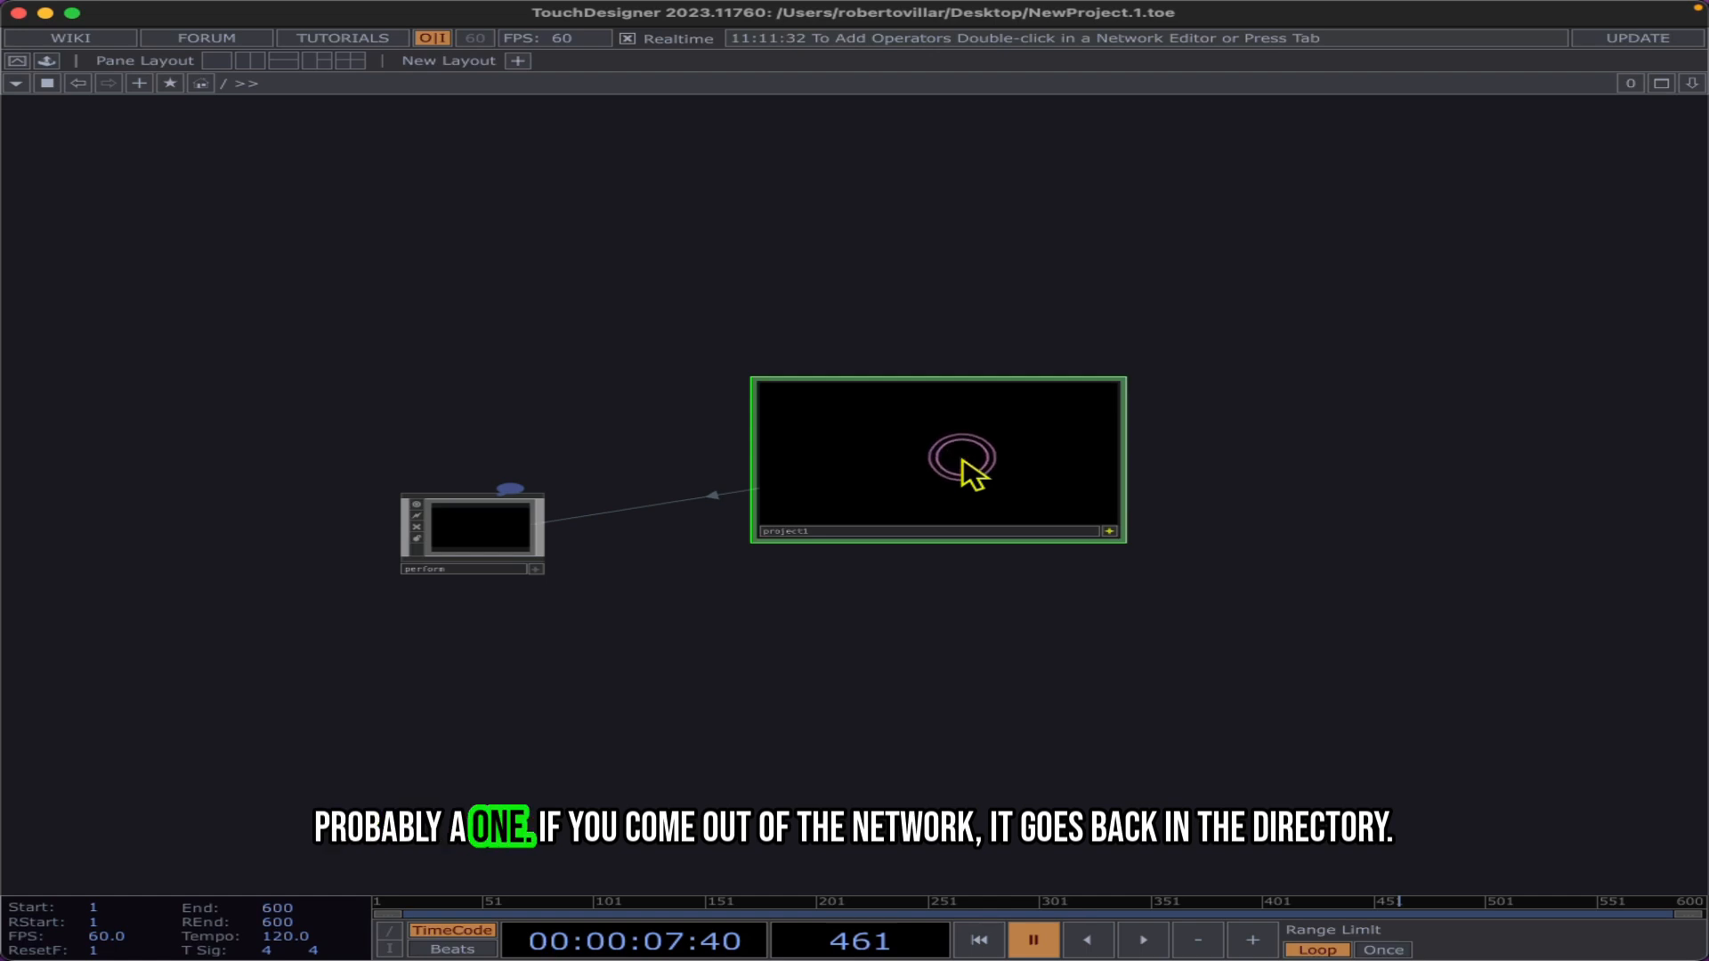
left_click(1114, 534)
key("i")
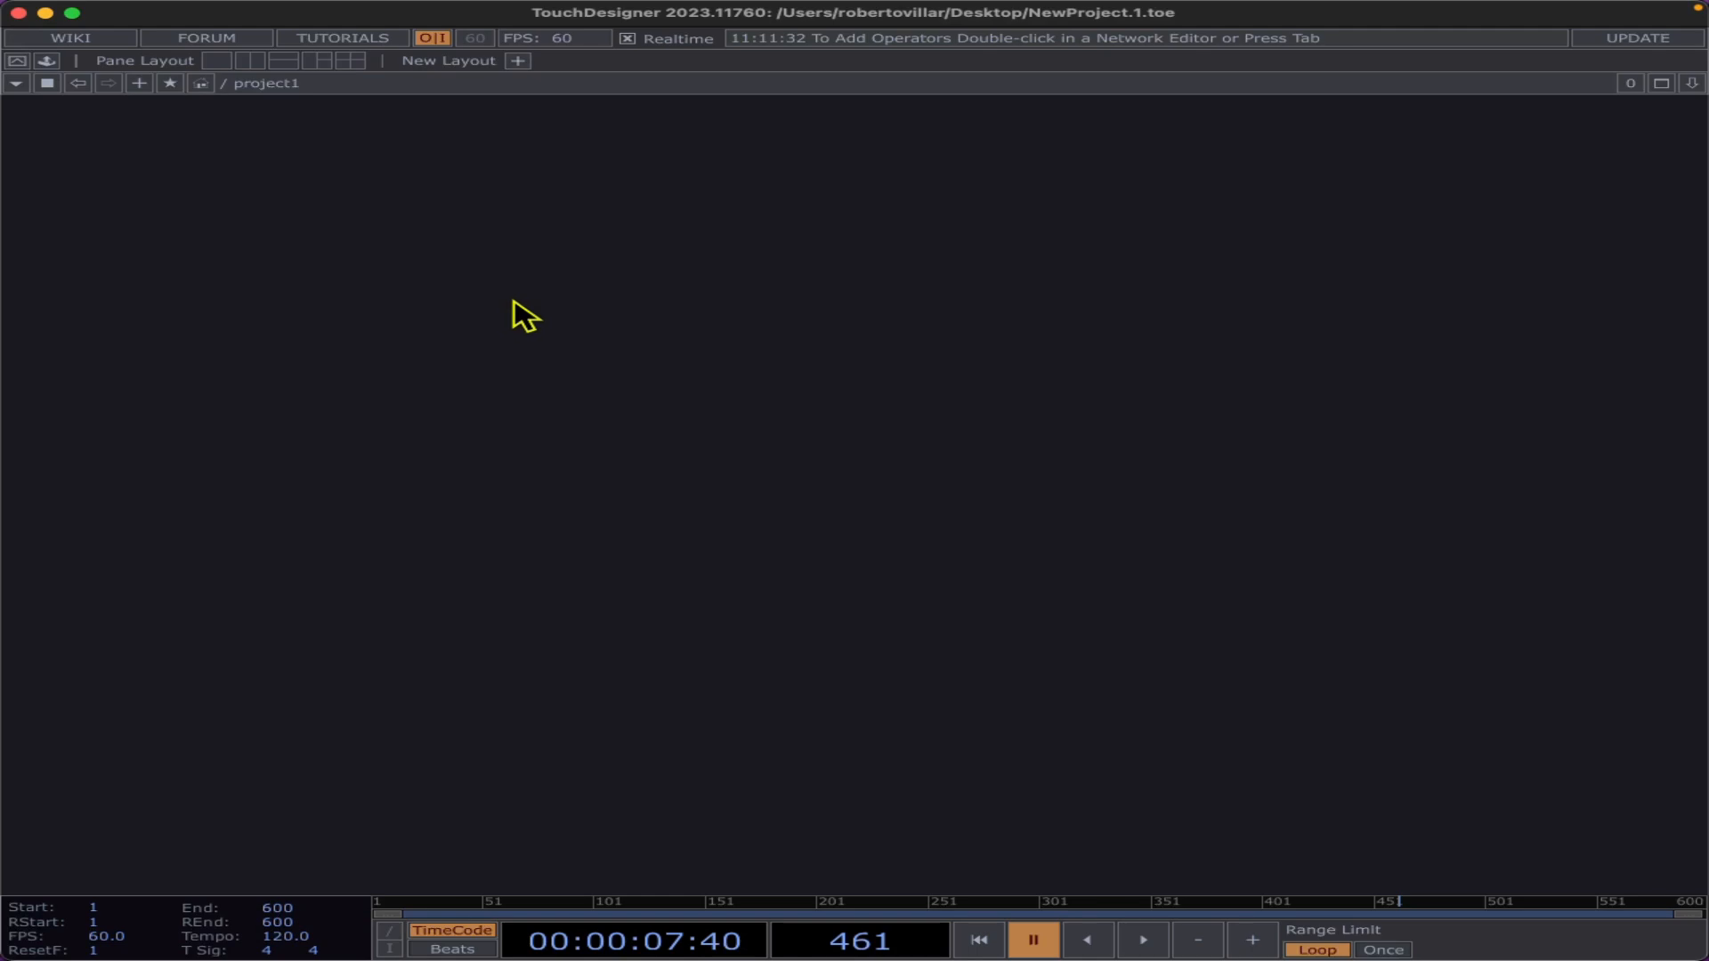
key("u")
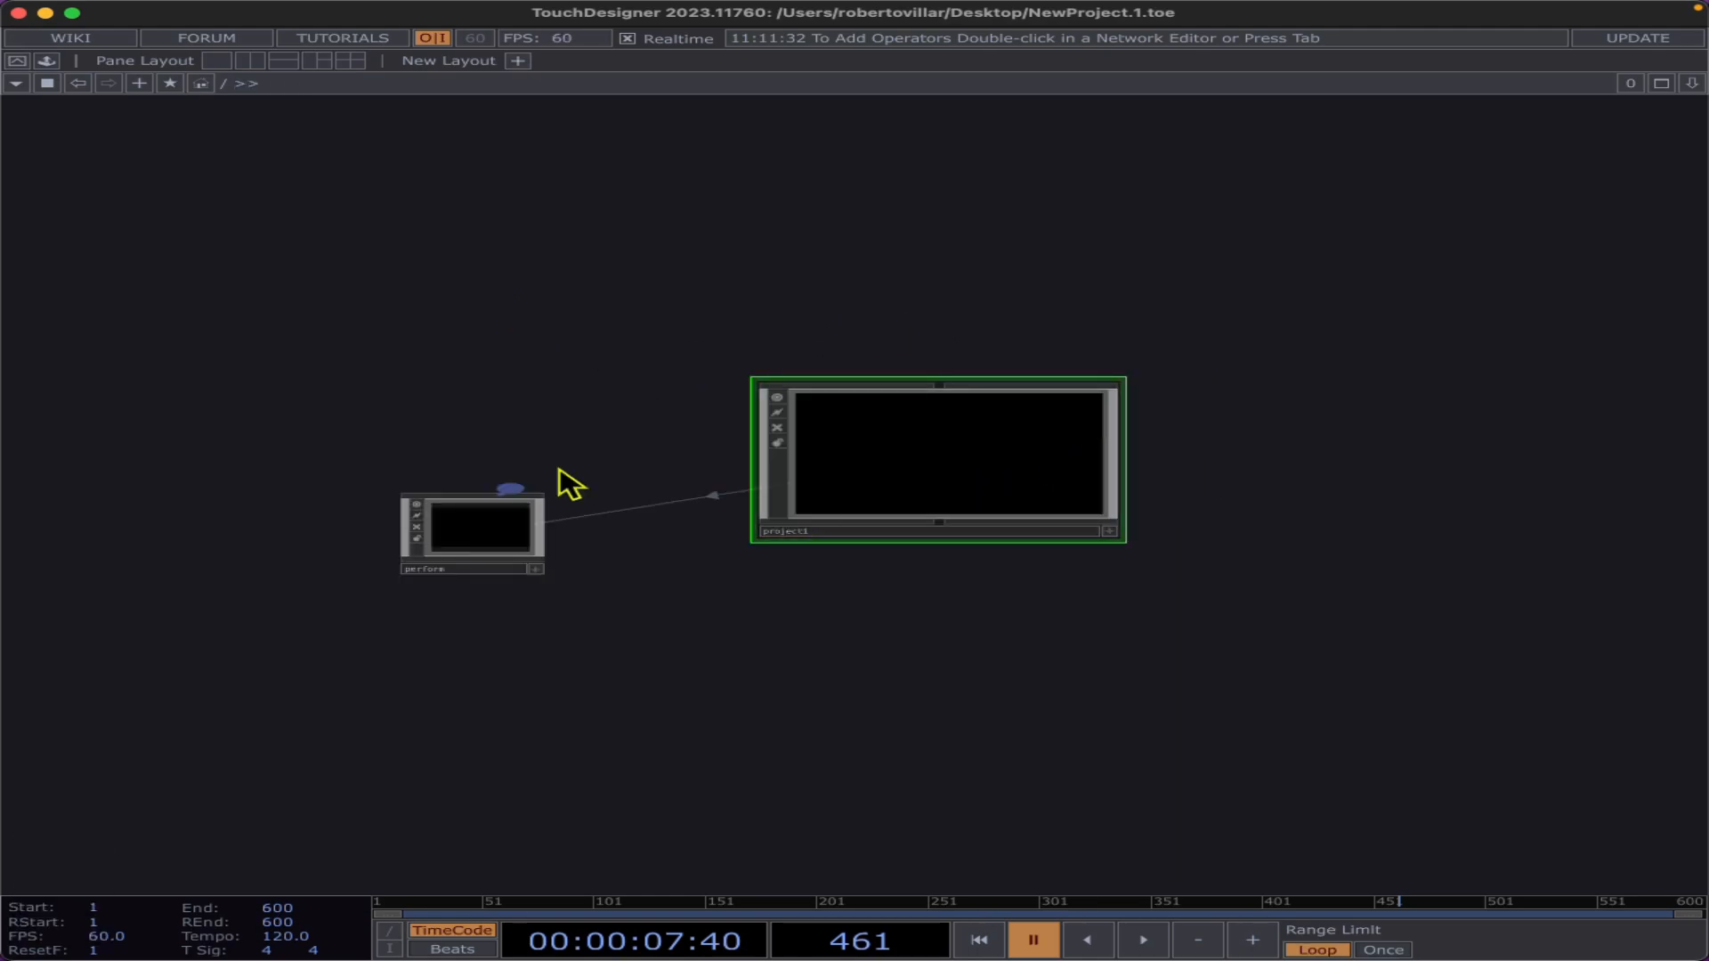
key("i")
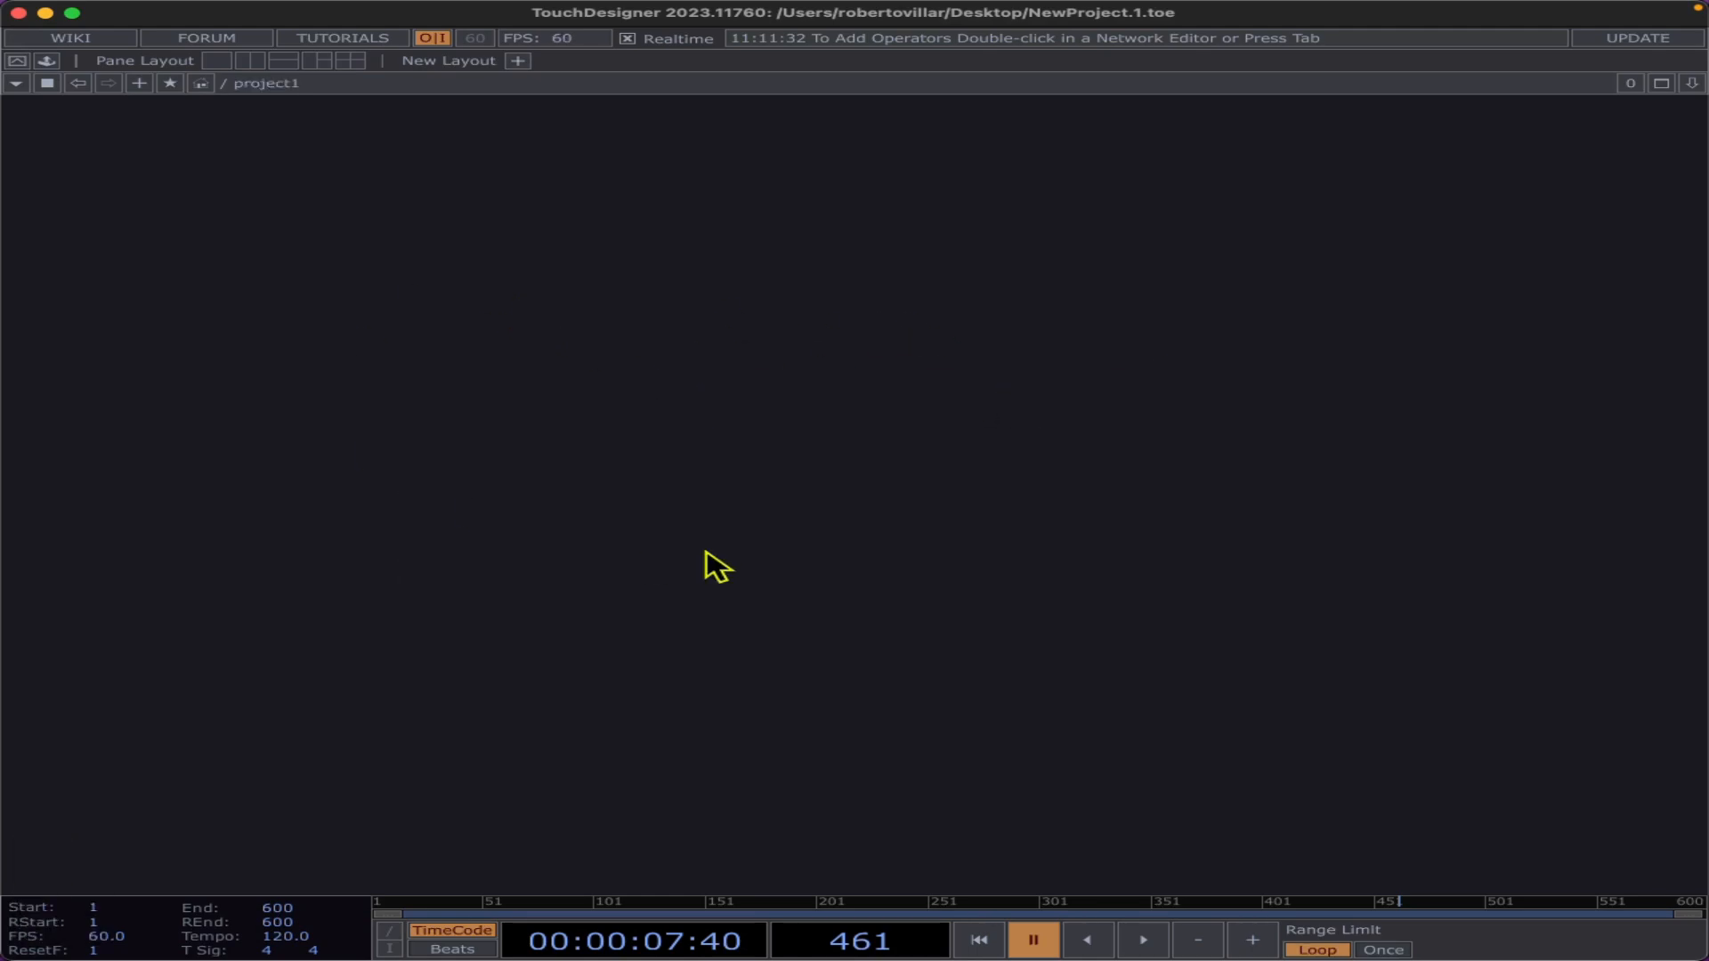
key("u")
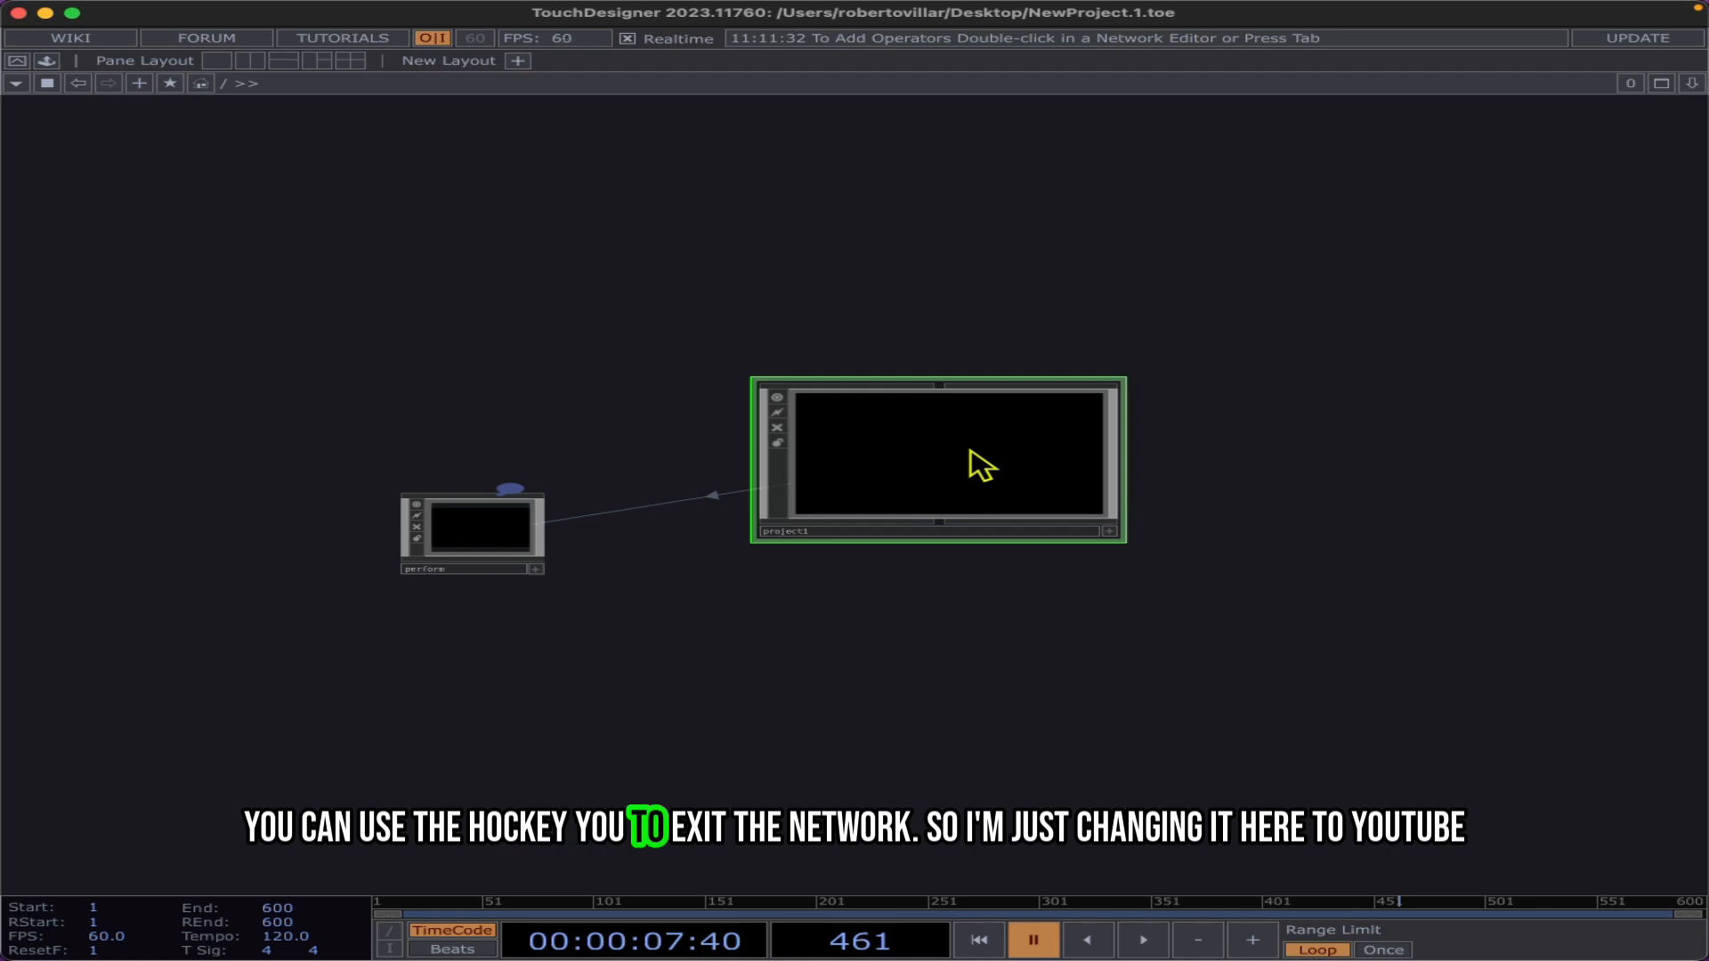
key("i")
key("u")
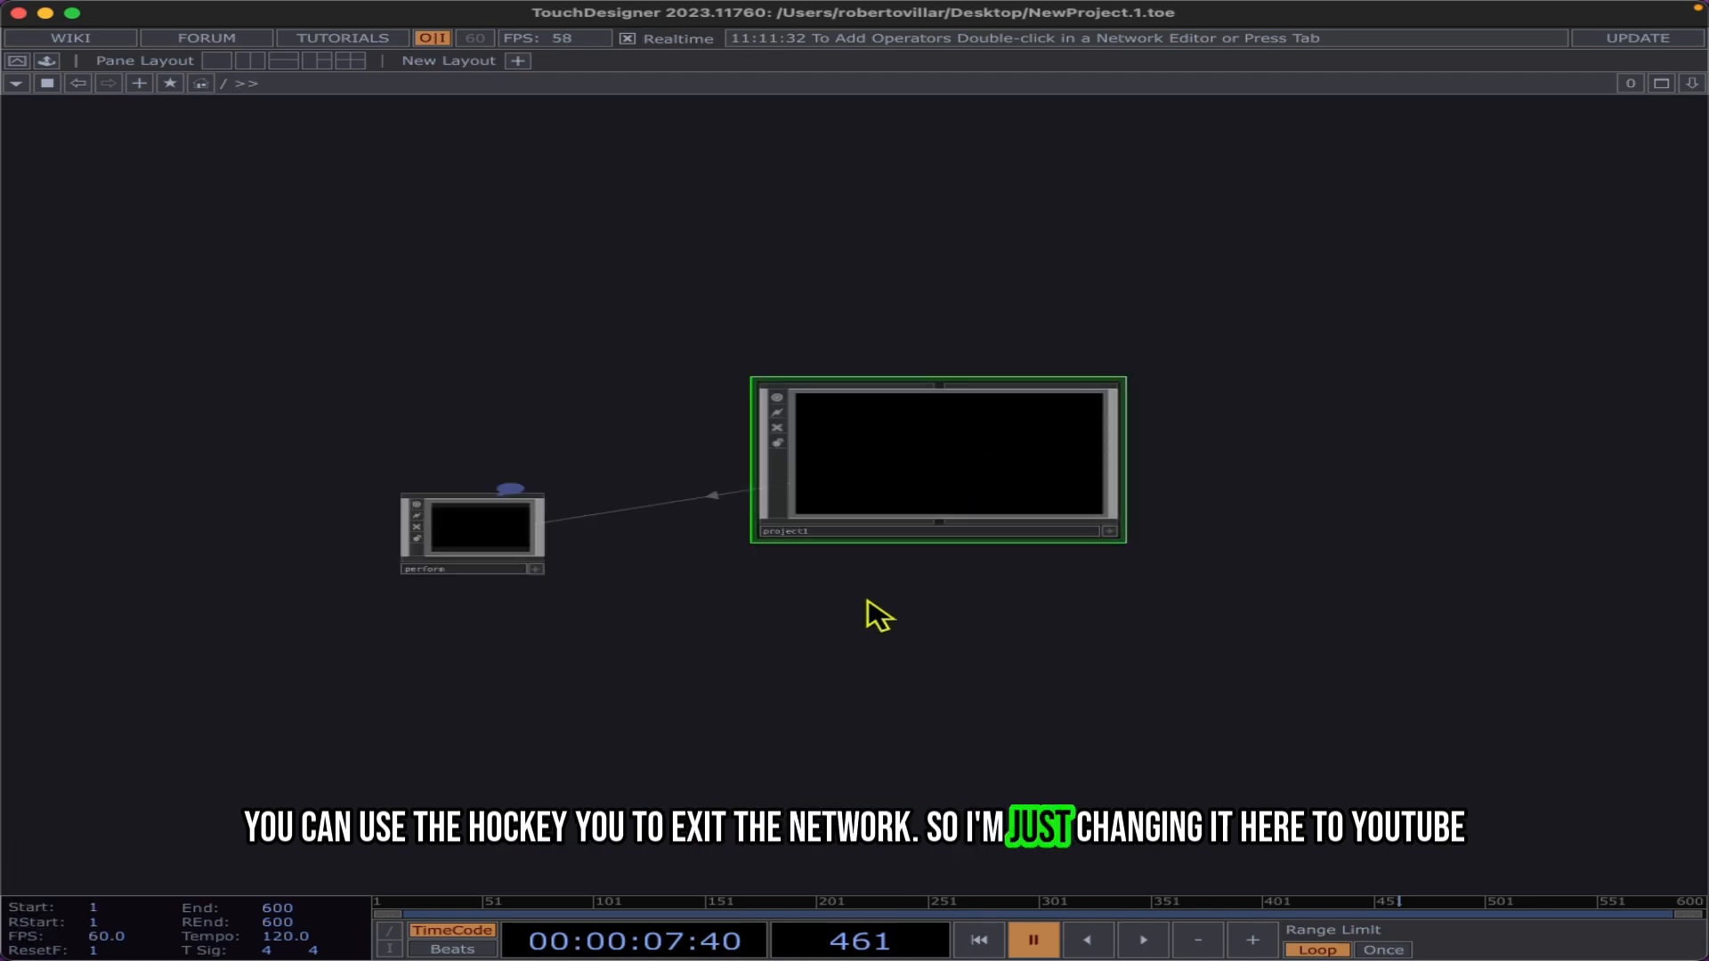
Step: Rename the project1 container as Youtube and decline updating the perform node's winop reference
left_click(815, 532)
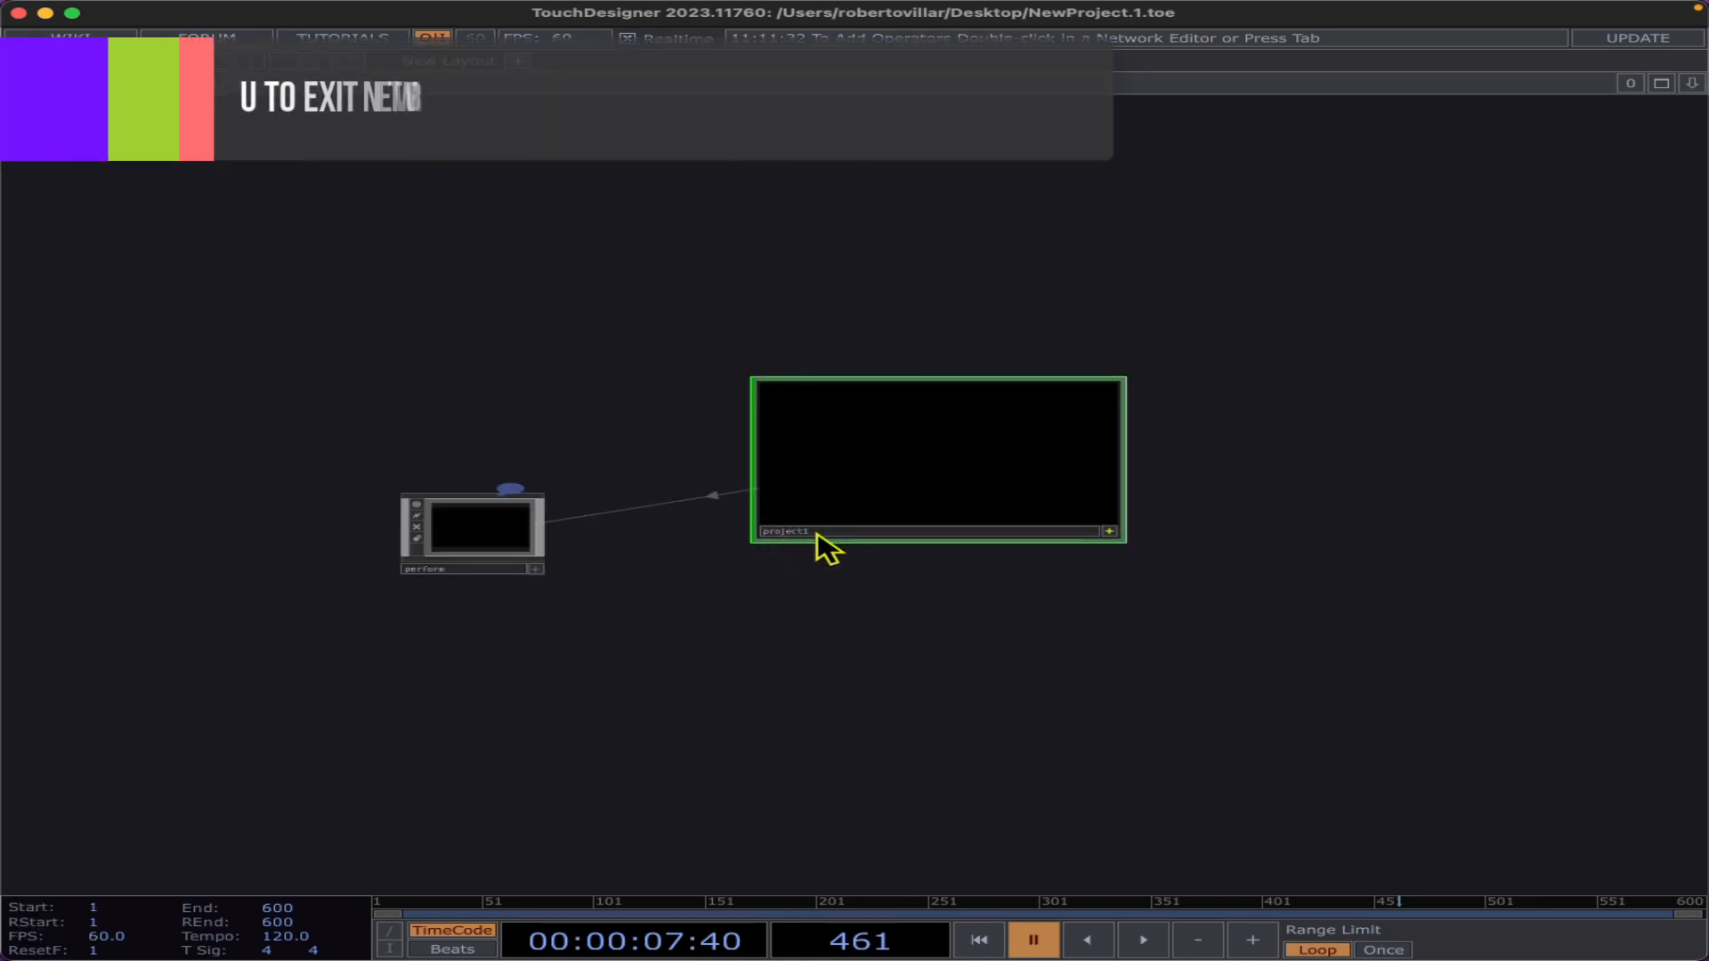
key("BackSpace")
key("BackSpace")
key("BackSpace")
key("BackSpace")
key("BackSpace")
key("BackSpace")
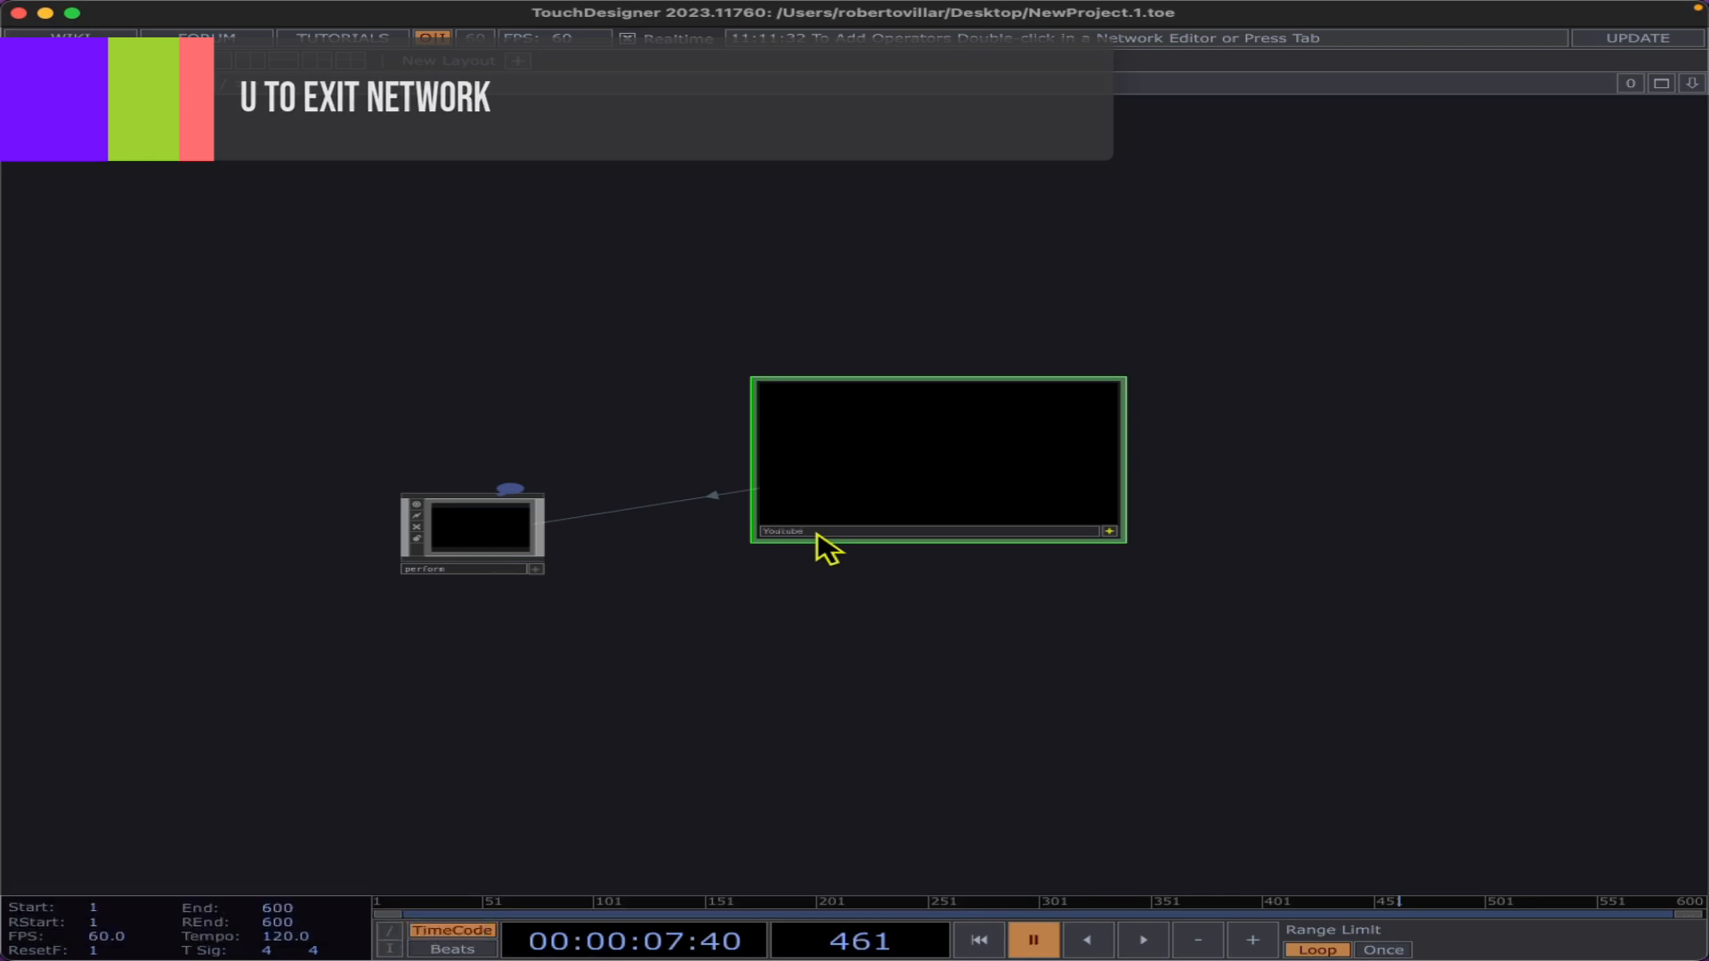
scroll(816, 534, "up", 8)
left_click(816, 533)
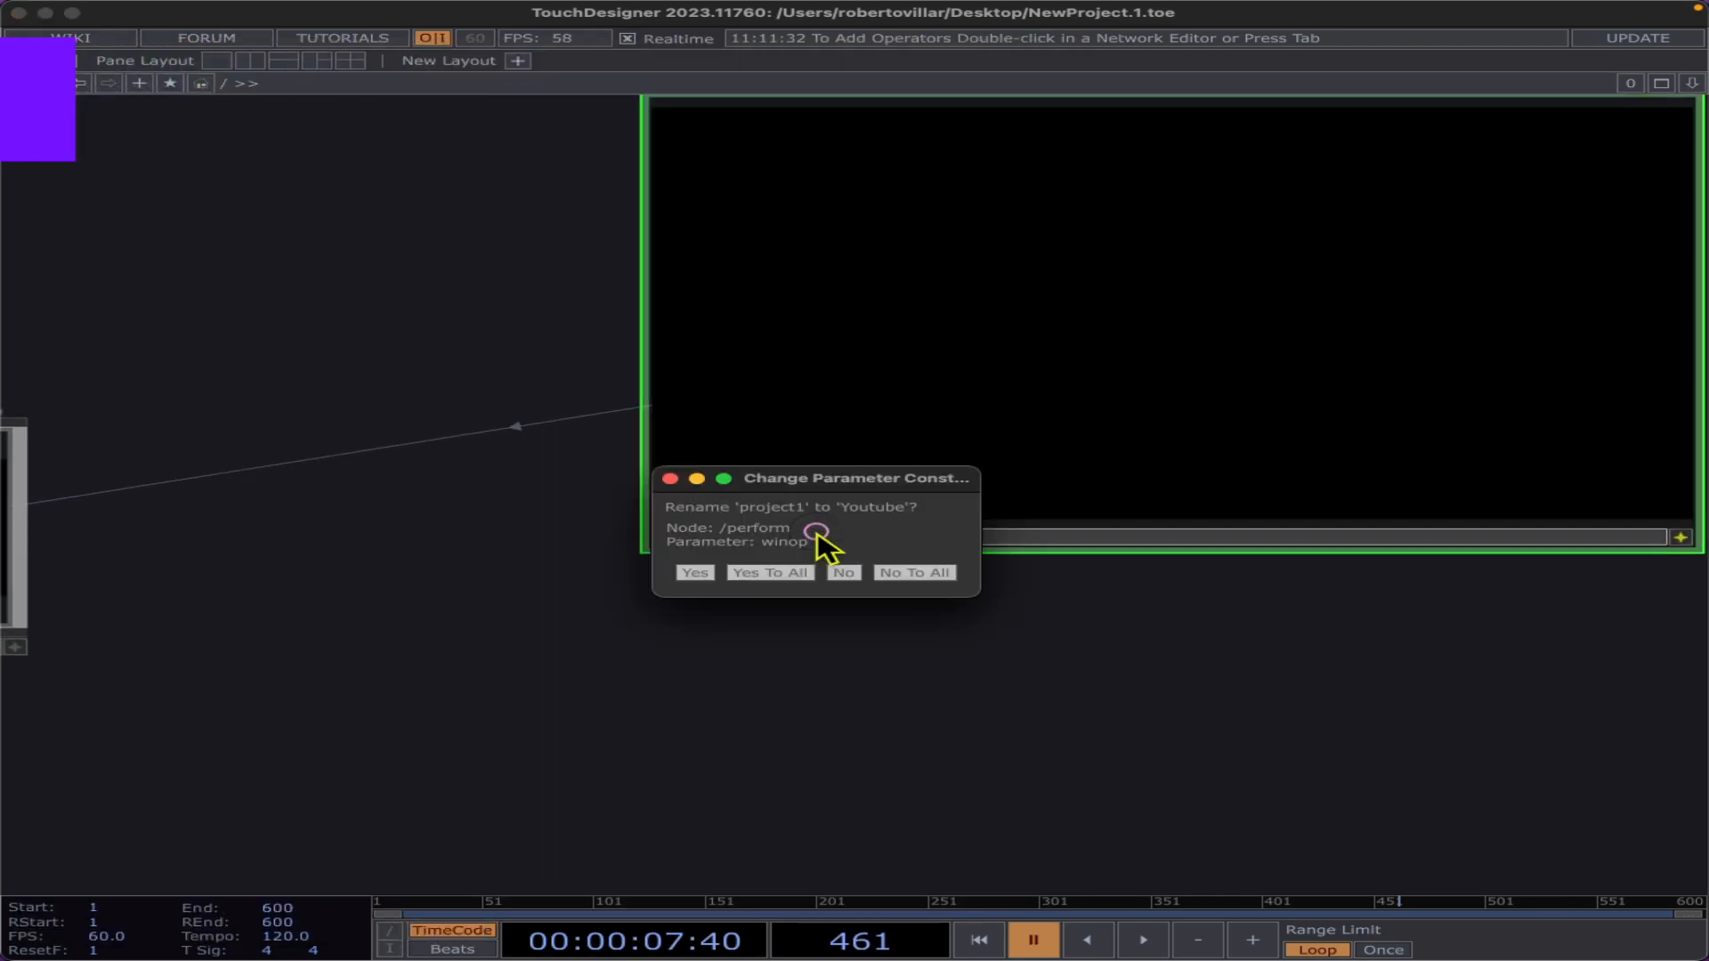
left_click(843, 575)
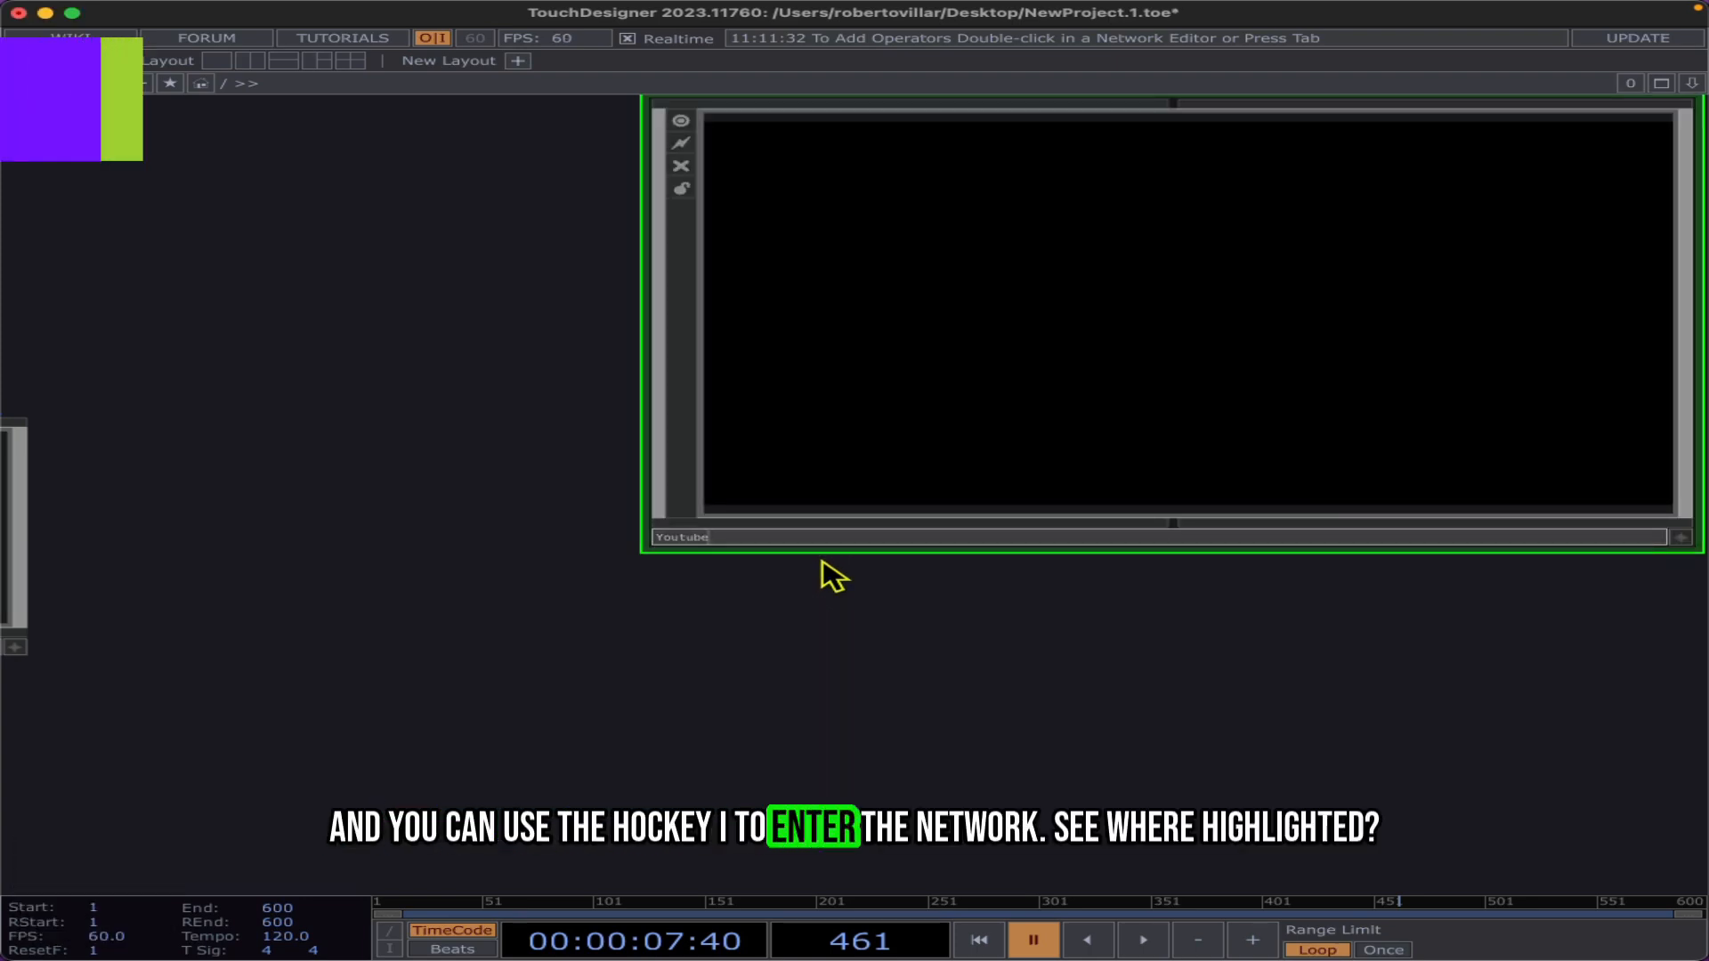
Step: Extend the container's name to Youtube_connects_tda
type("on")
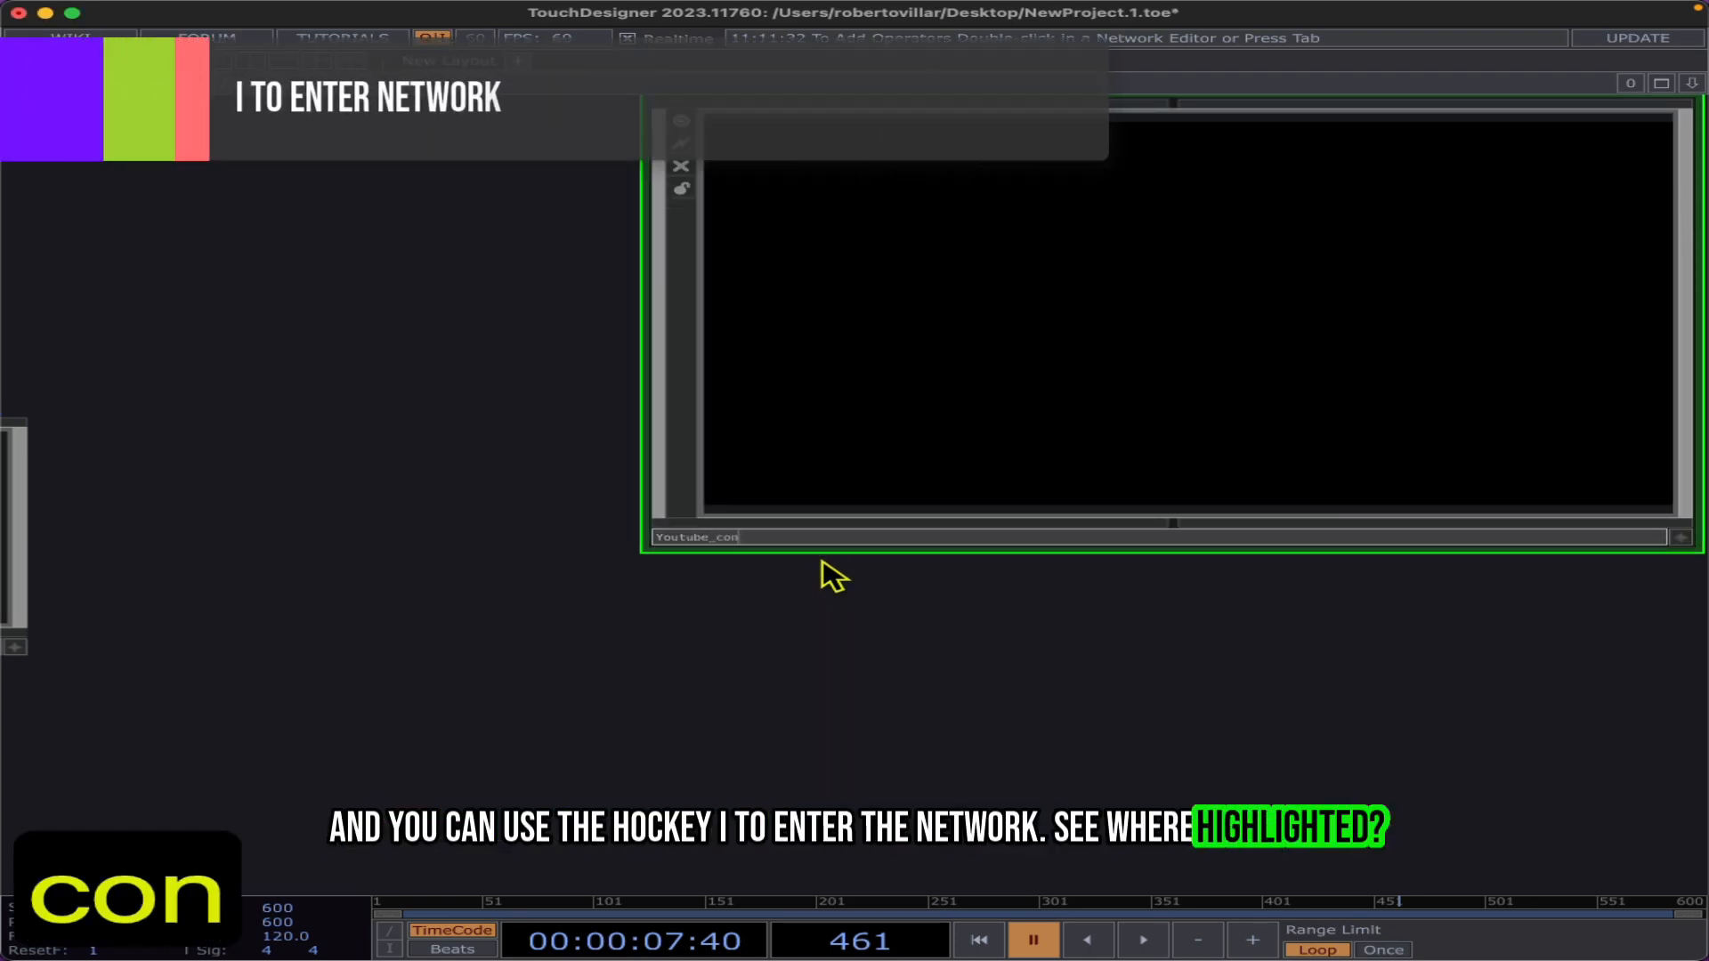
type("nects_tda")
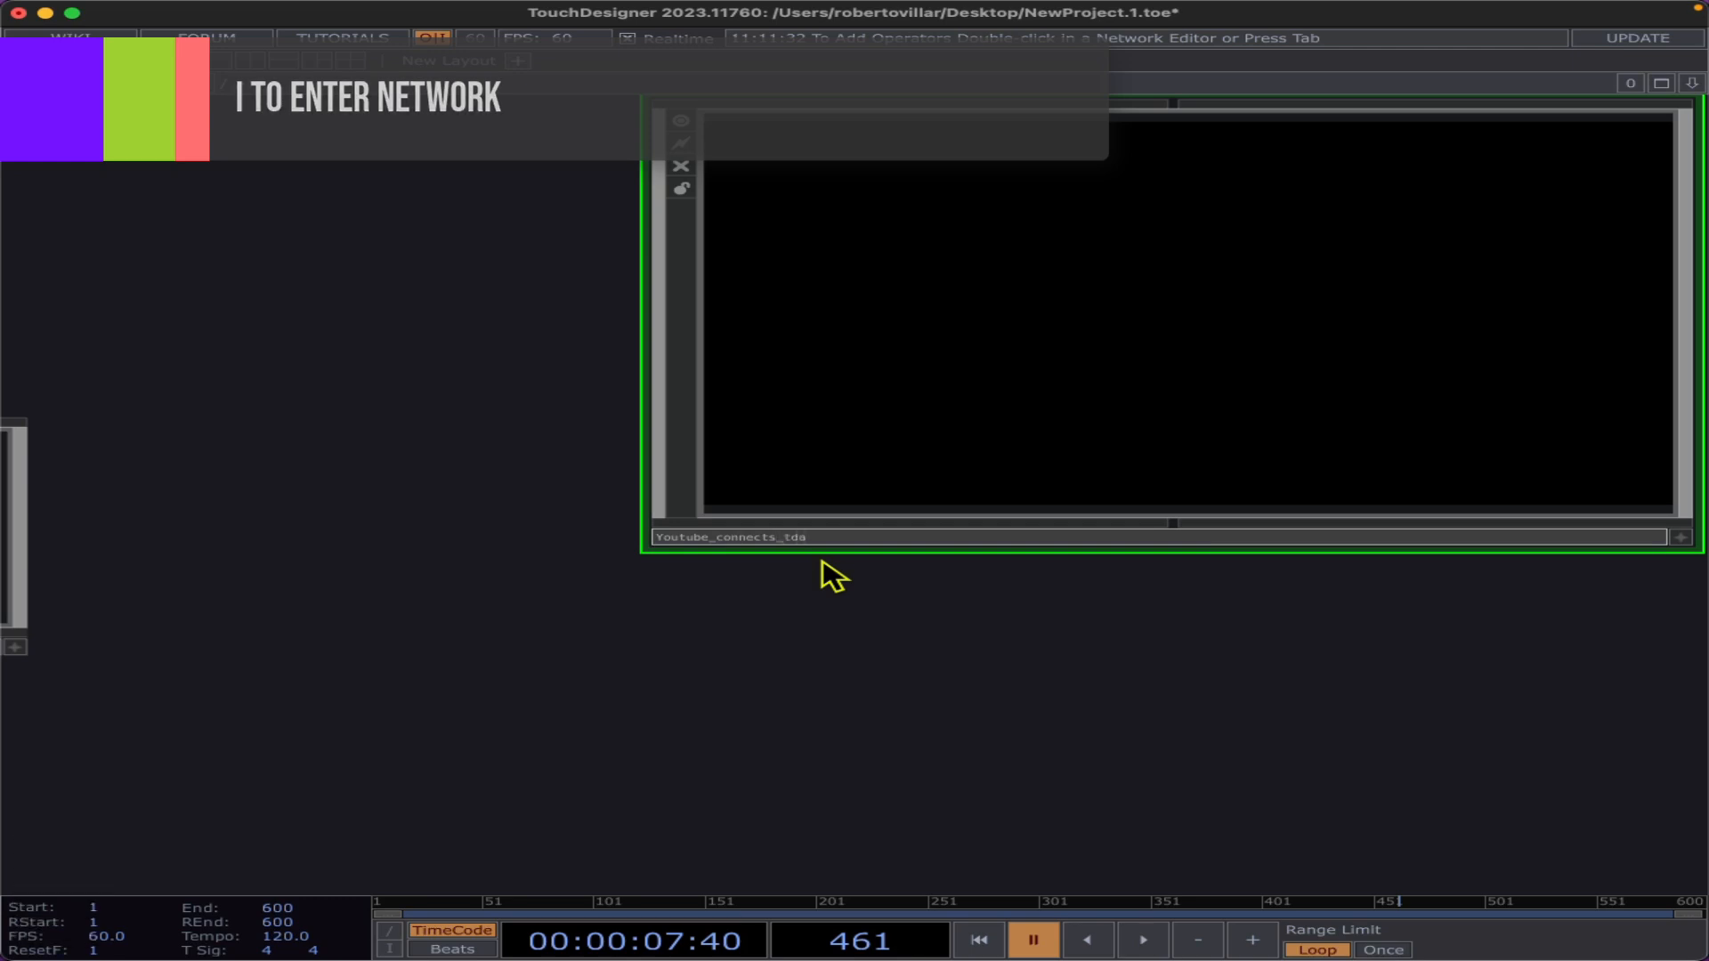
key("Return")
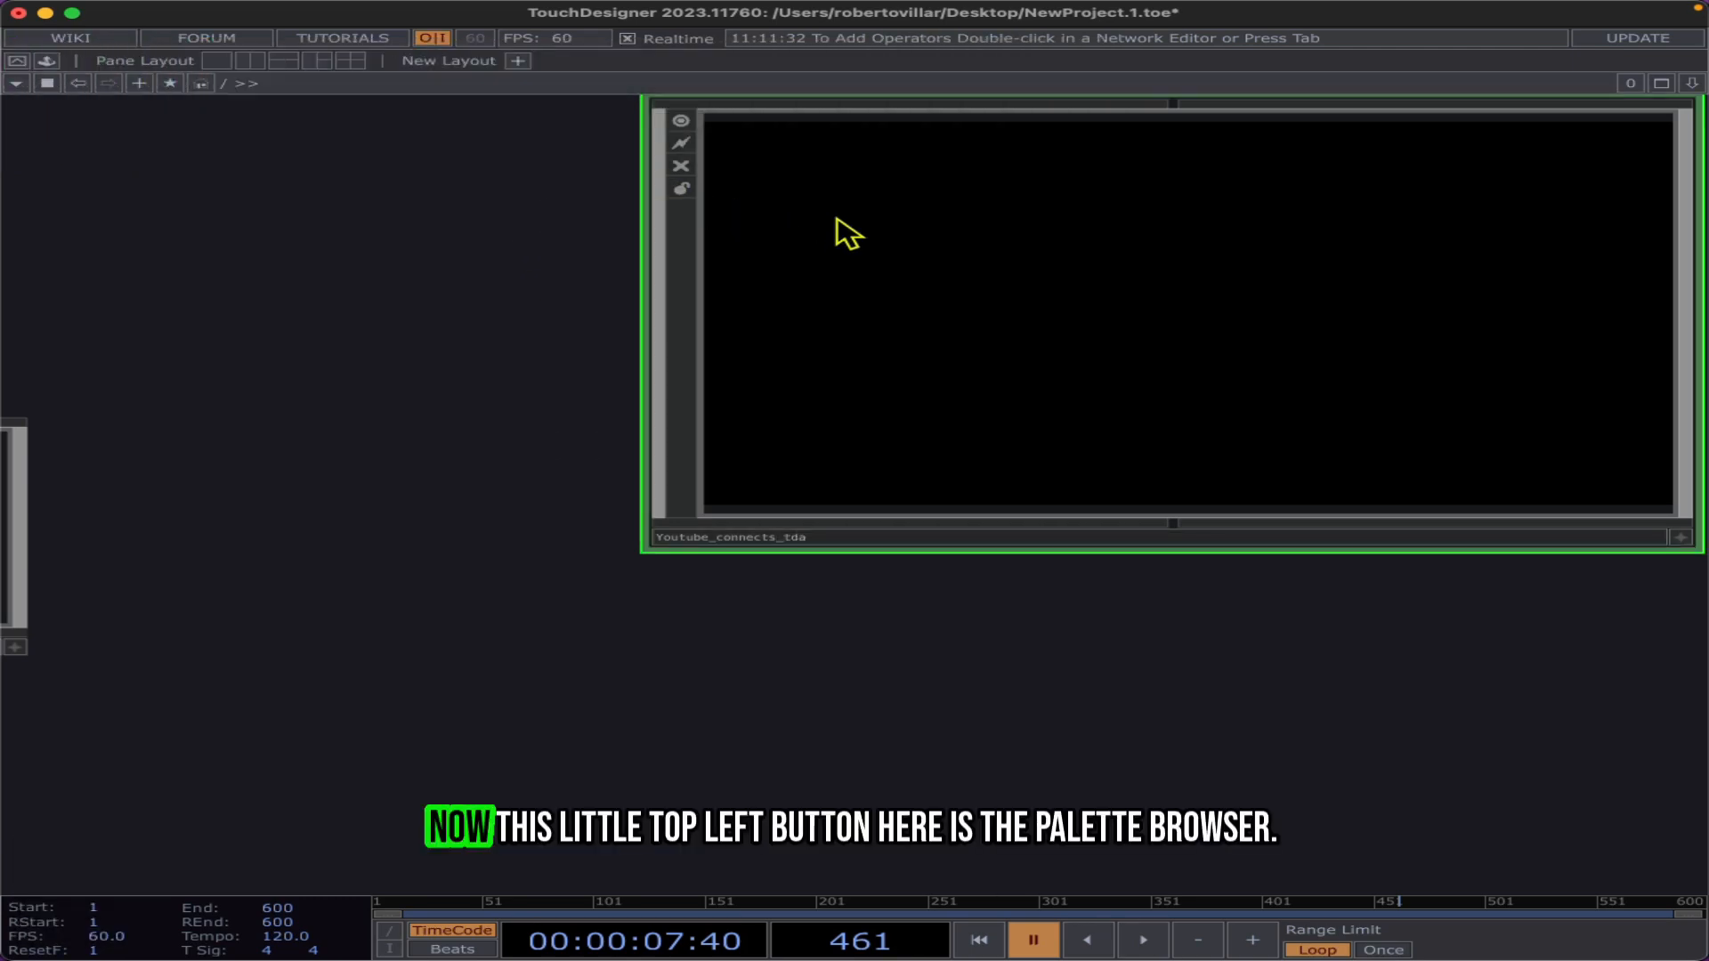
Step: Enter the Youtube_connects_tda network and display the Palette browser
left_click(880, 402)
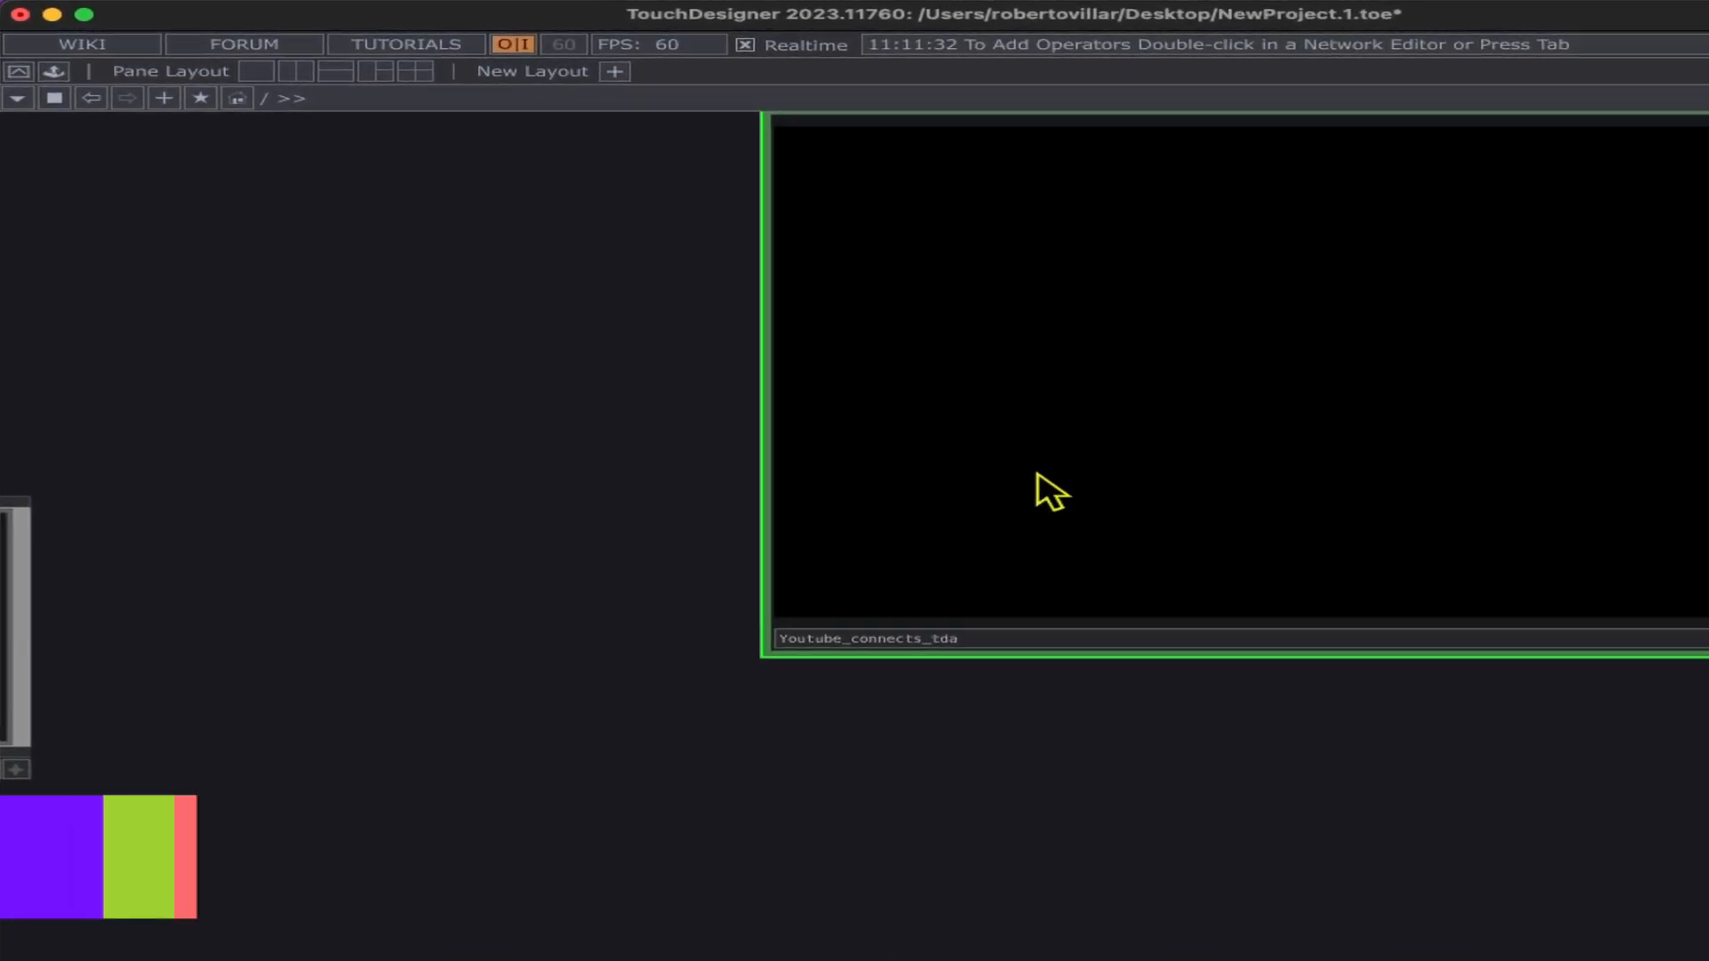
left_click(1140, 524)
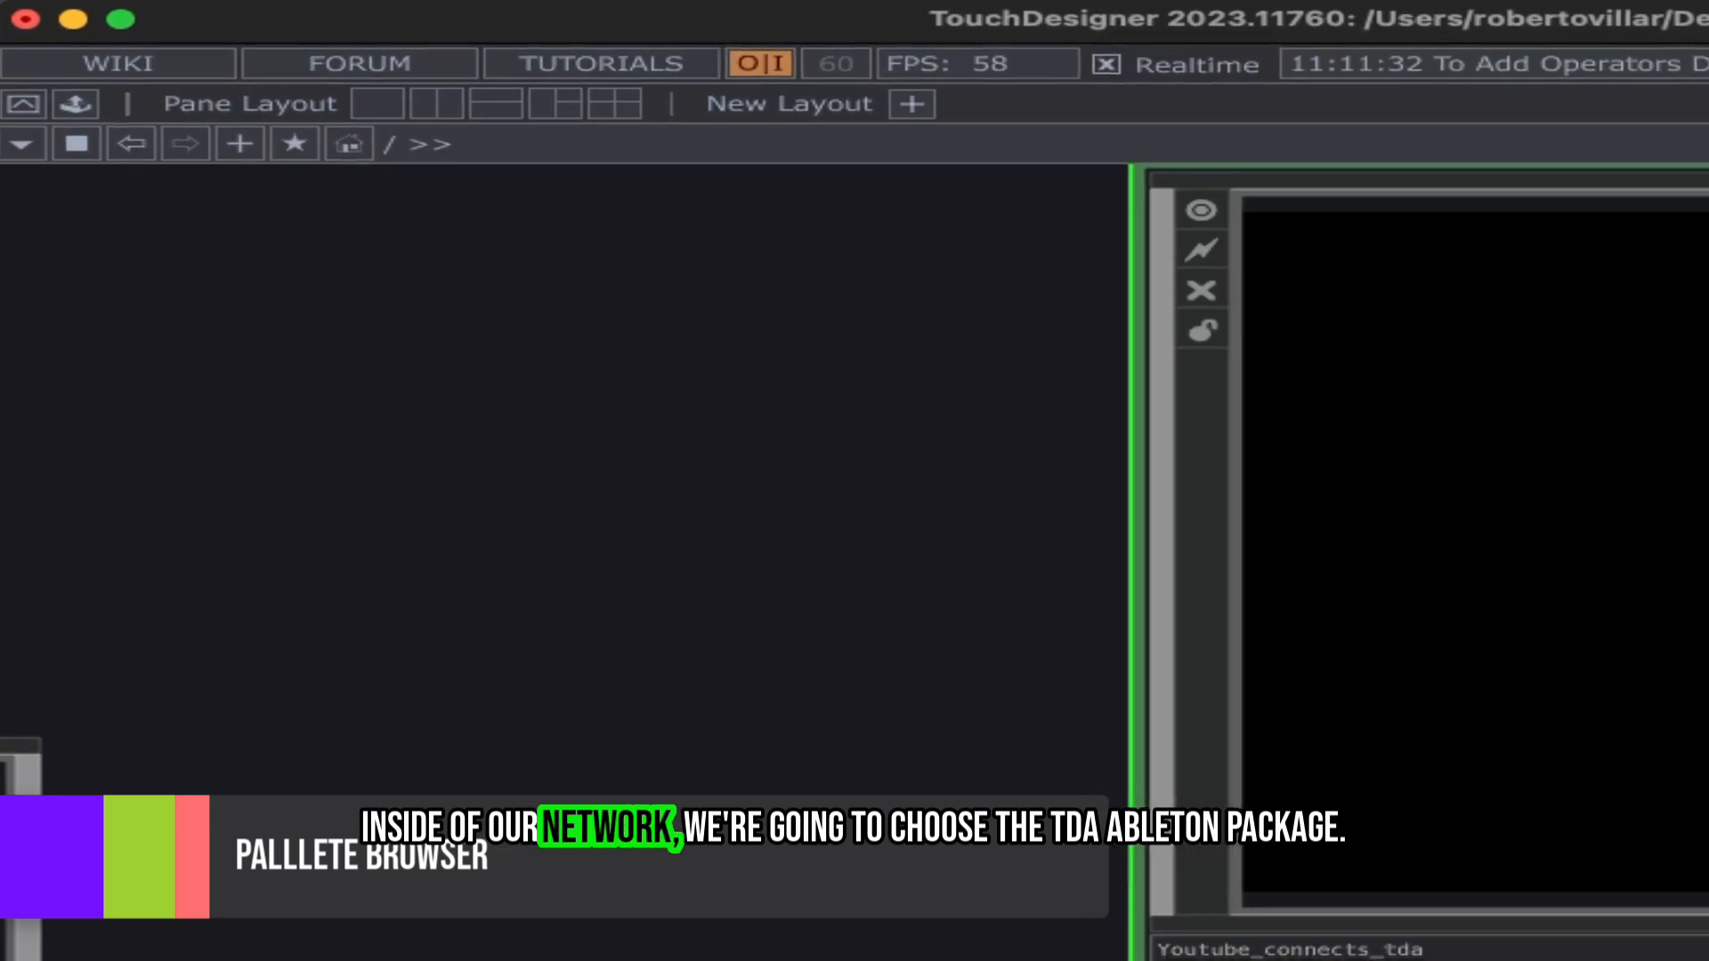
key("i")
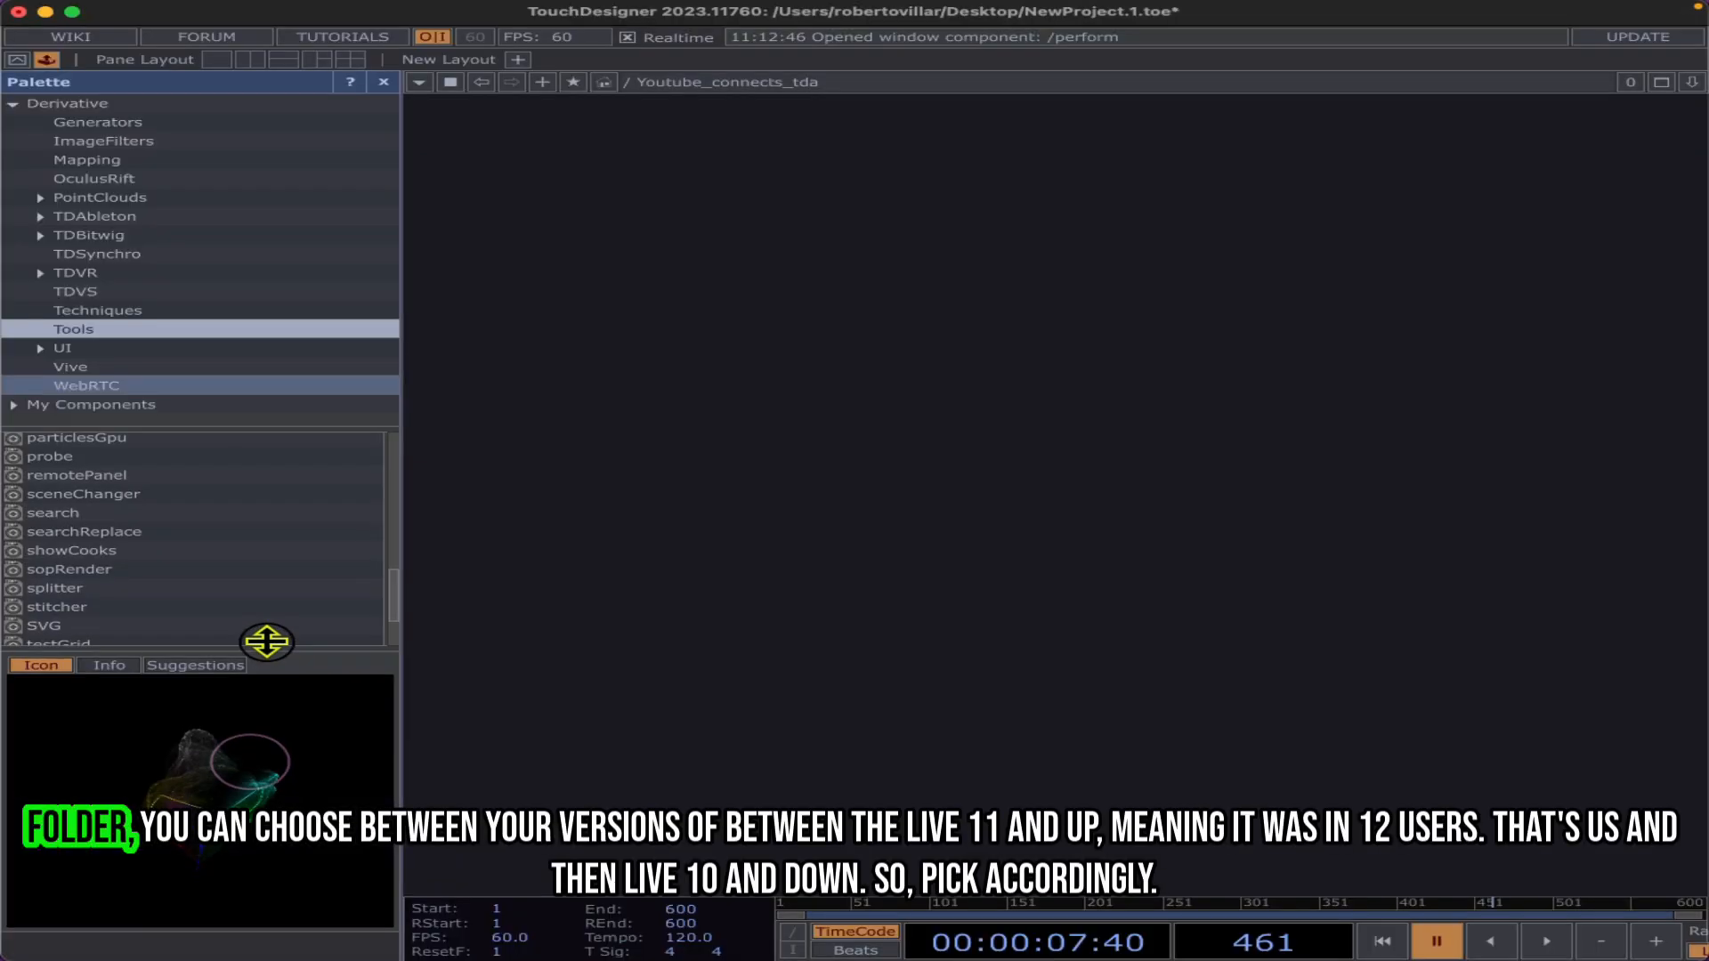
Step: Enlarge the palette's component list and examine the Live 11+ and Live 9 & 10 folders under TDAbleton
left_click_drag(267, 642, 248, 705)
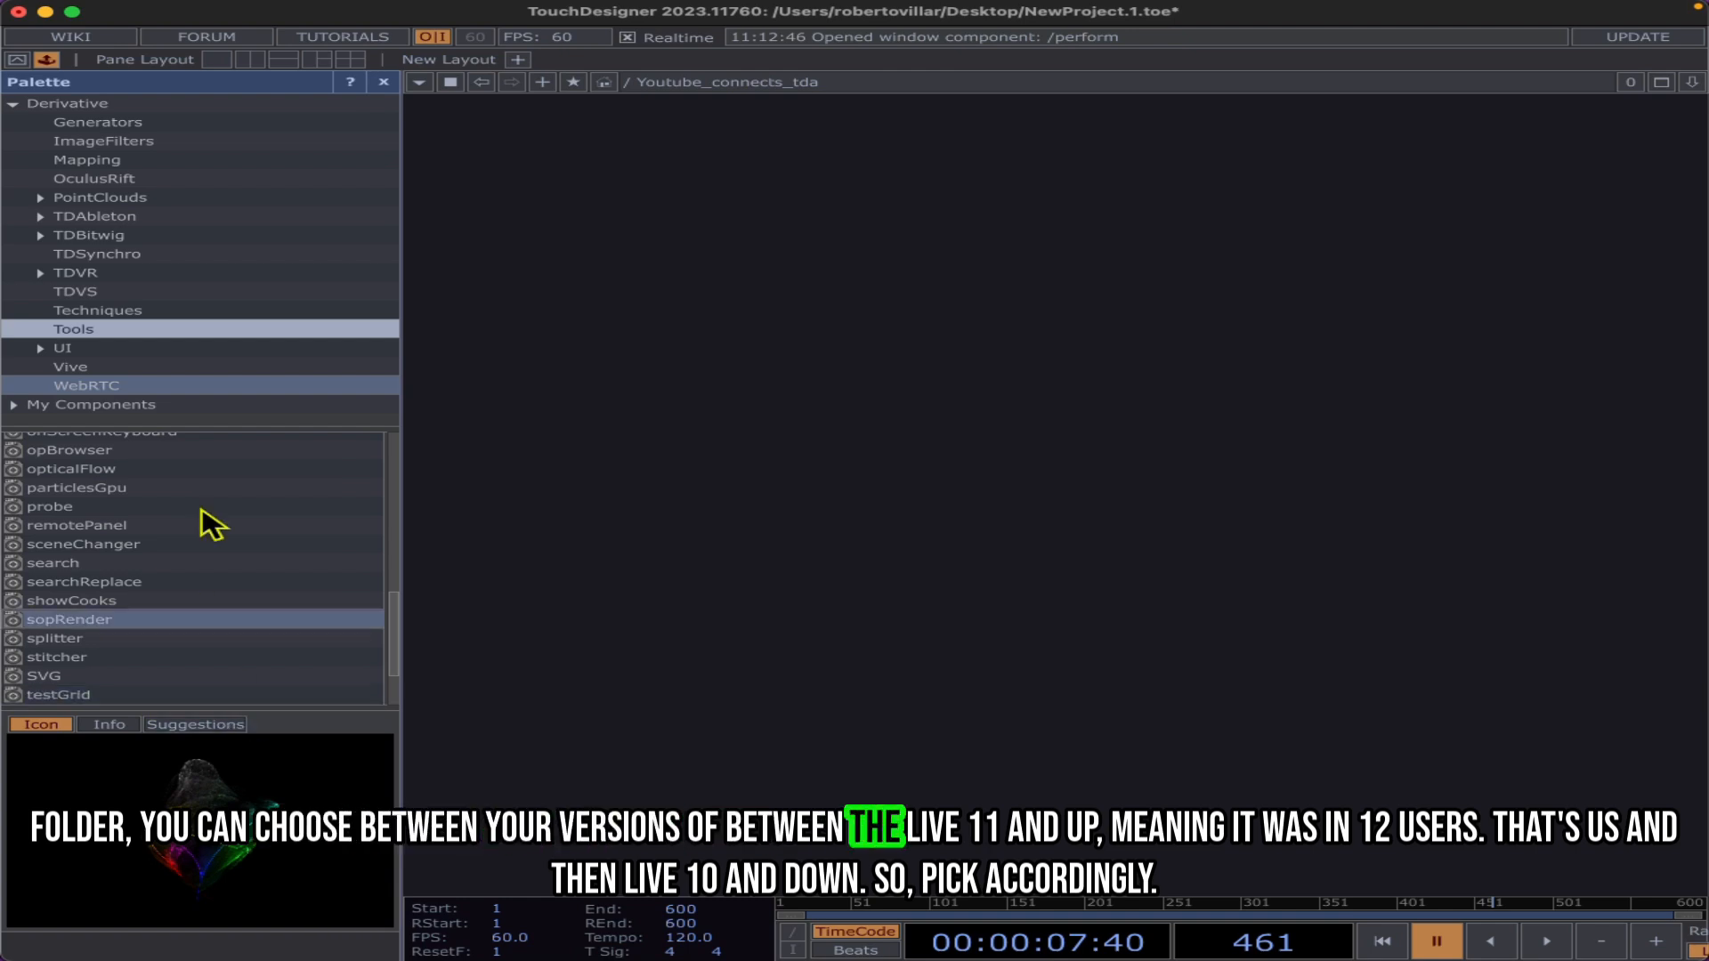
scroll(205, 516, "down", 3)
scroll(106, 623, "up", 15)
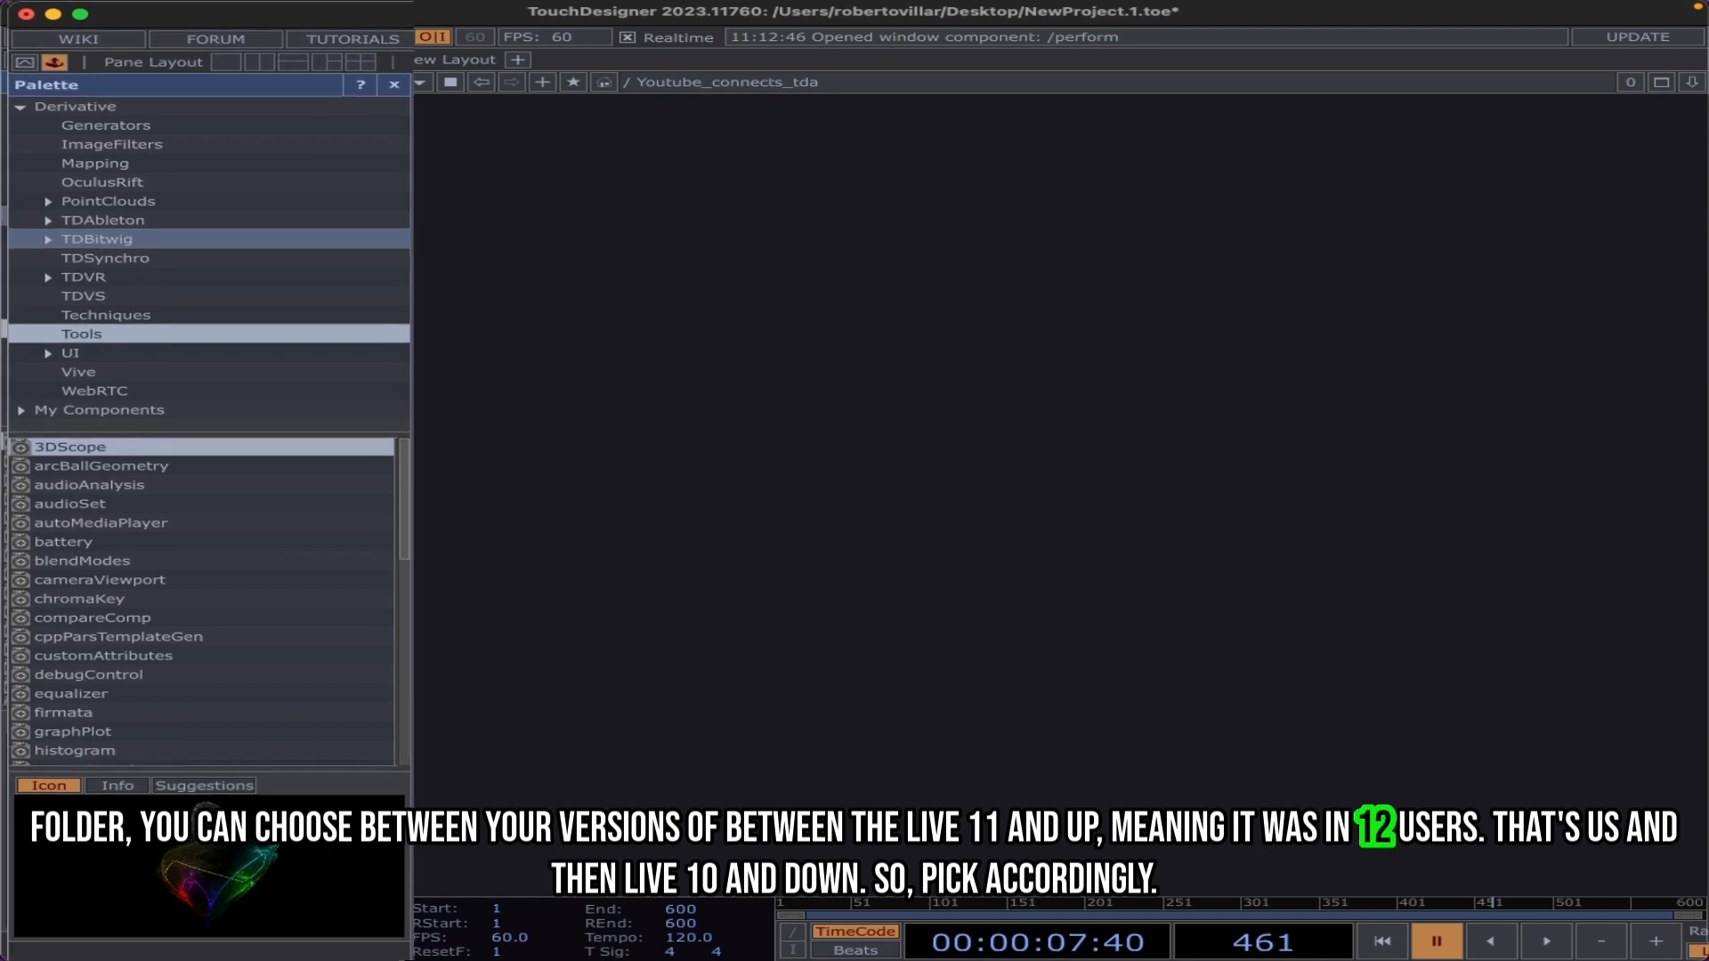
scroll(270, 746, "down", 8)
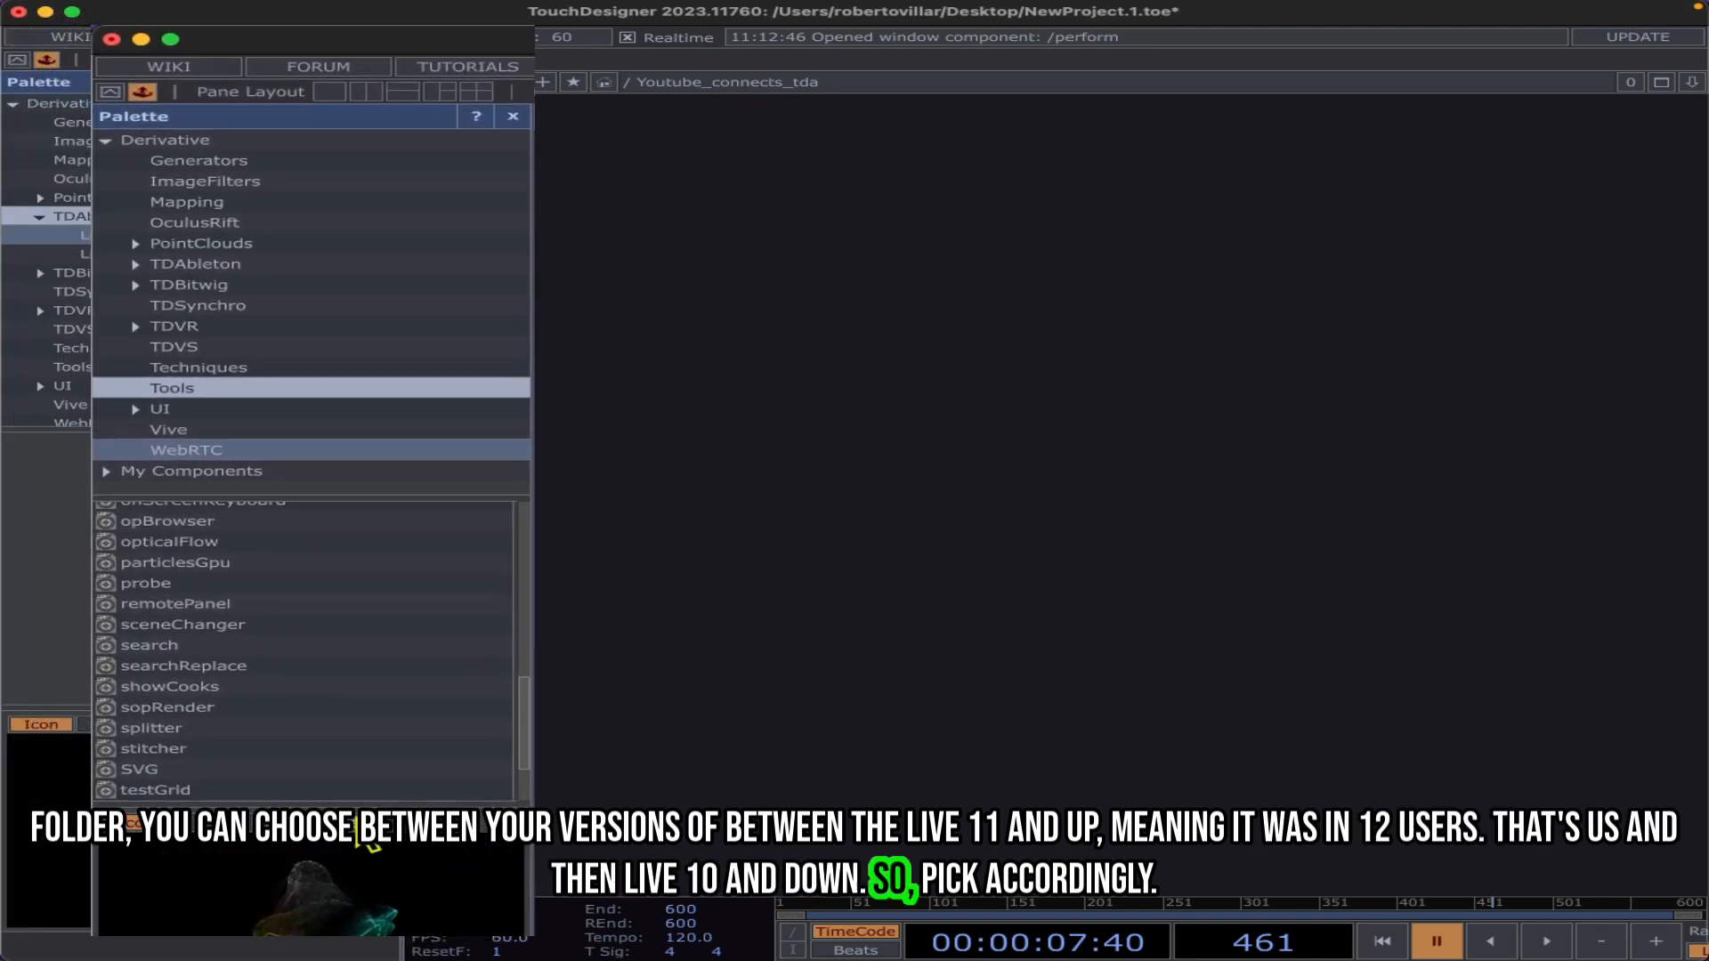
scroll(413, 630, "down", 5)
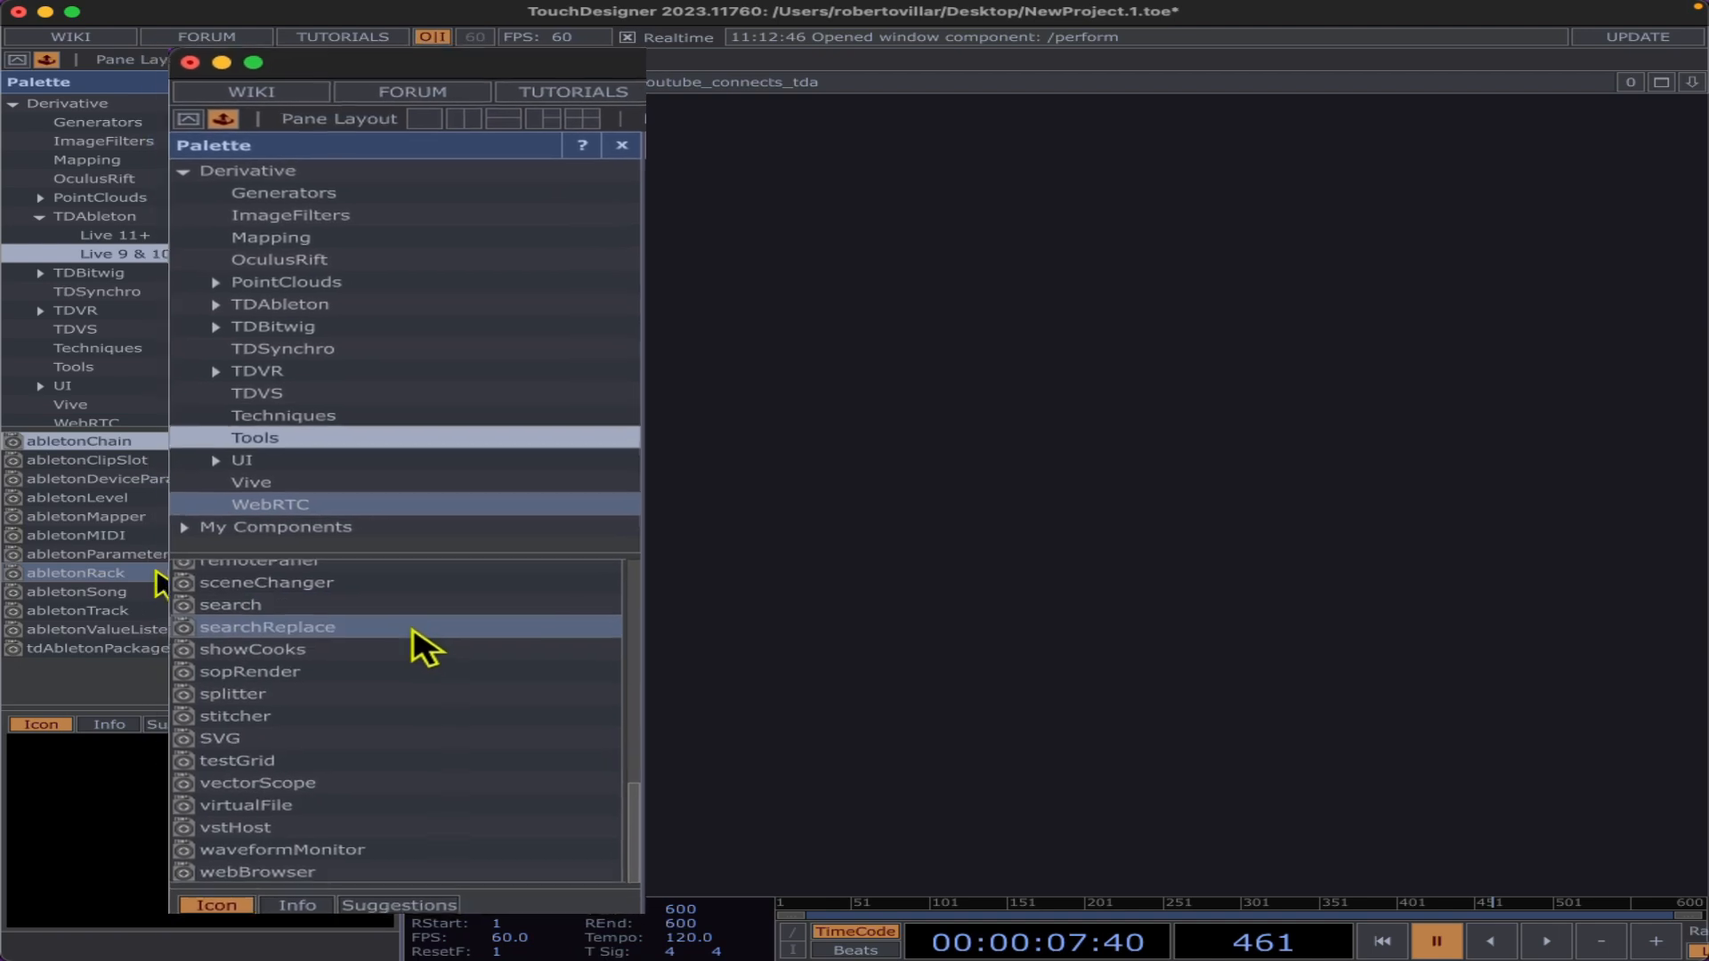
scroll(391, 676, "up", 12)
left_click(158, 236)
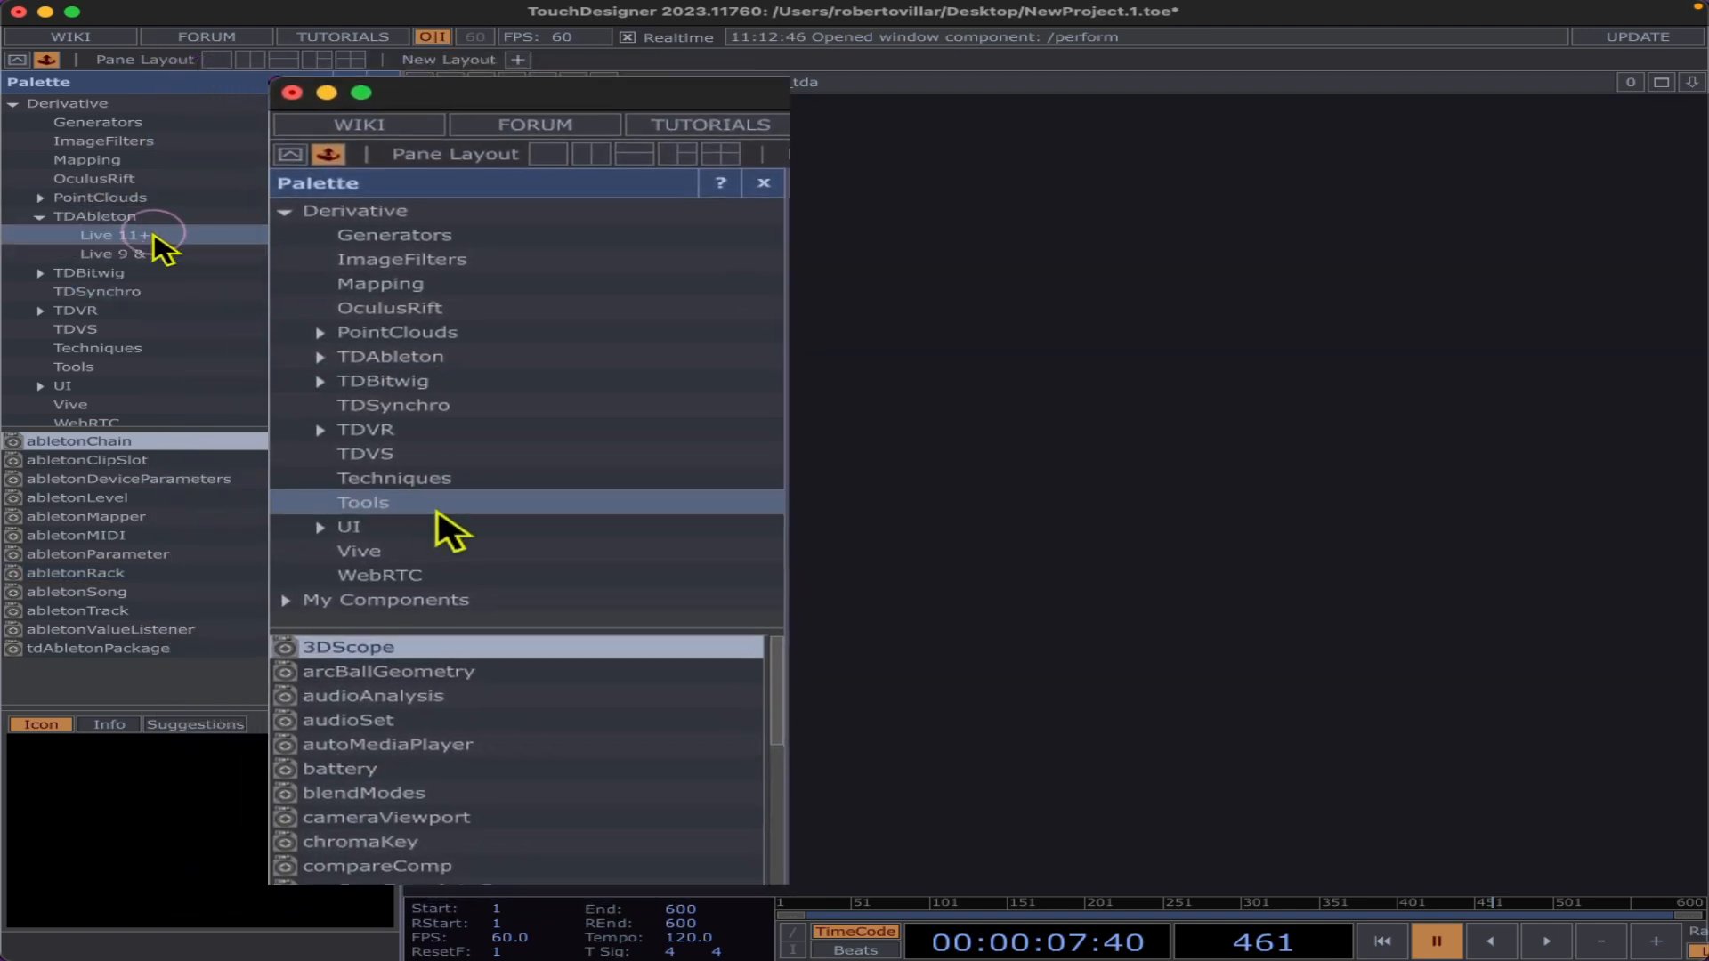
left_click(159, 252)
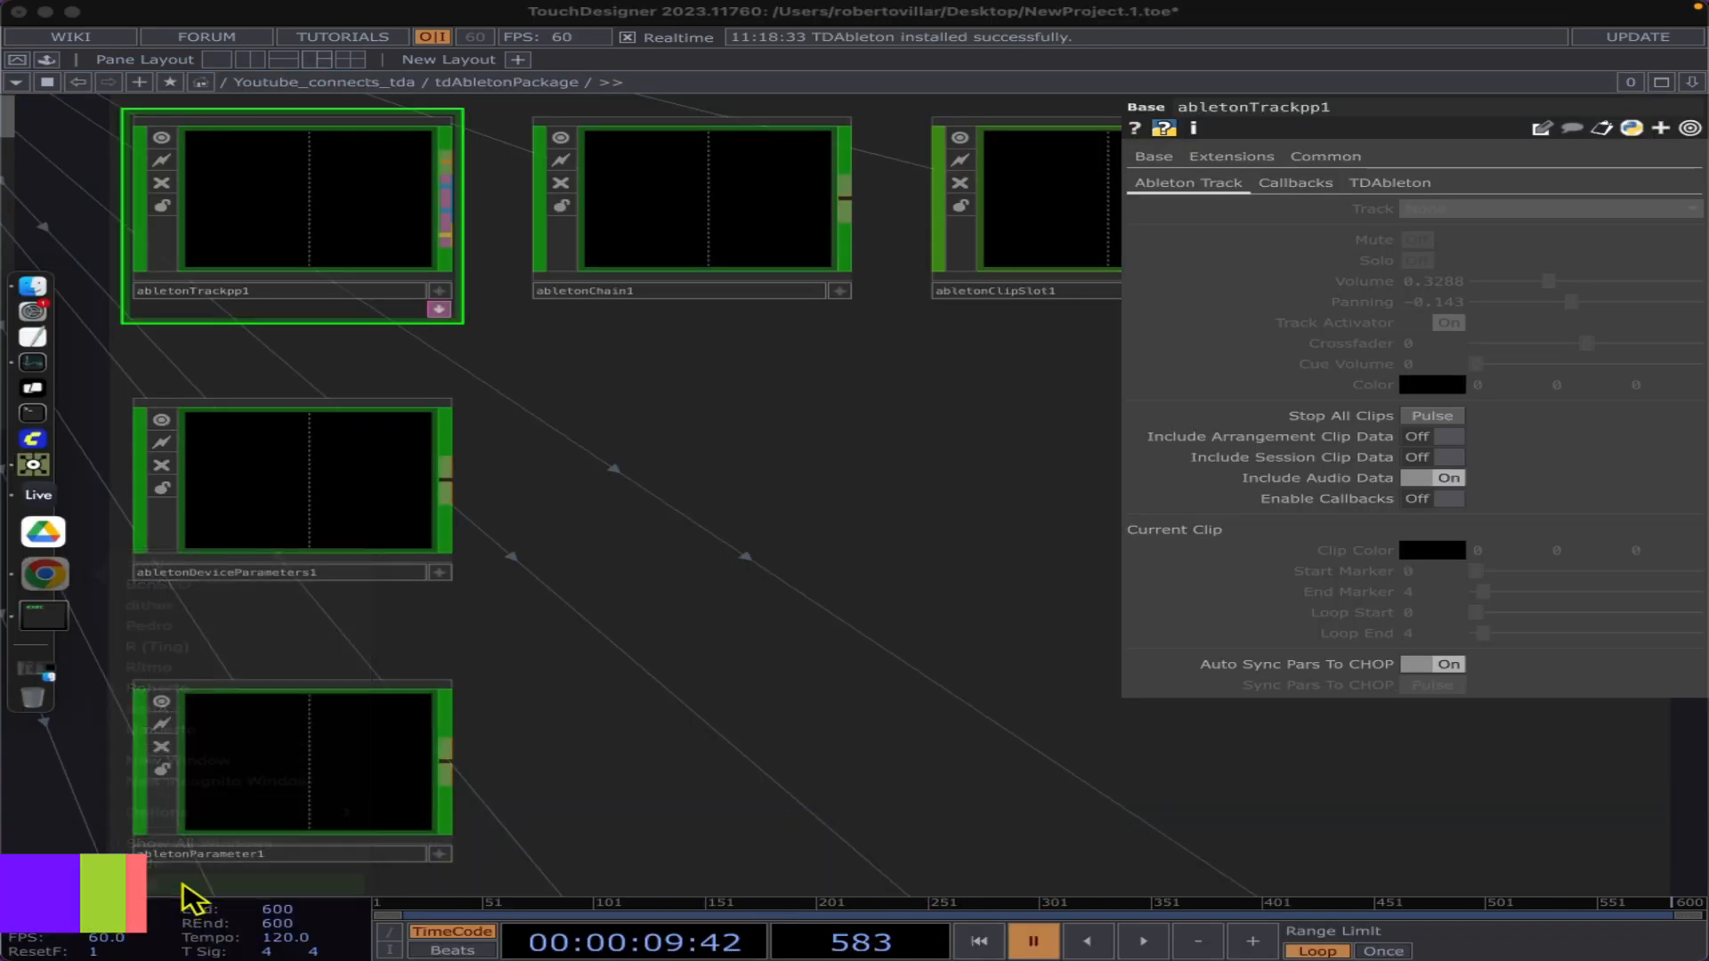
Step: Force quit the unresponsive Ableton Plugin Scanner
mouse_move(2, 651)
left_click(52, 602)
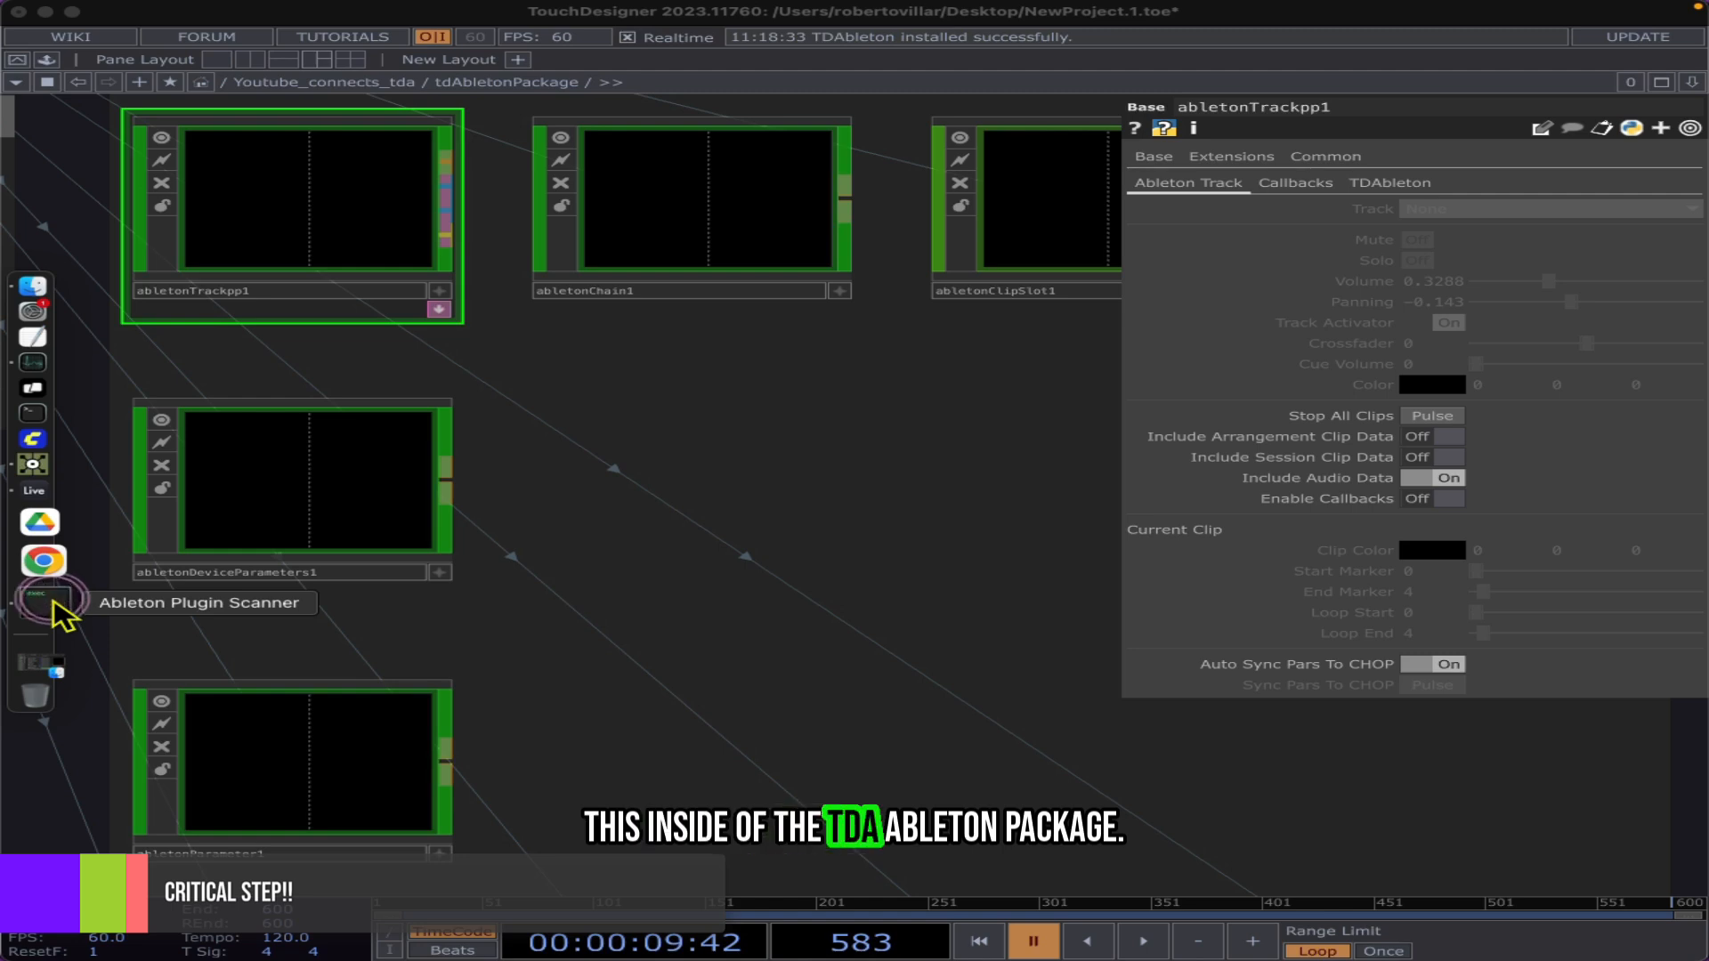
right_click(52, 602)
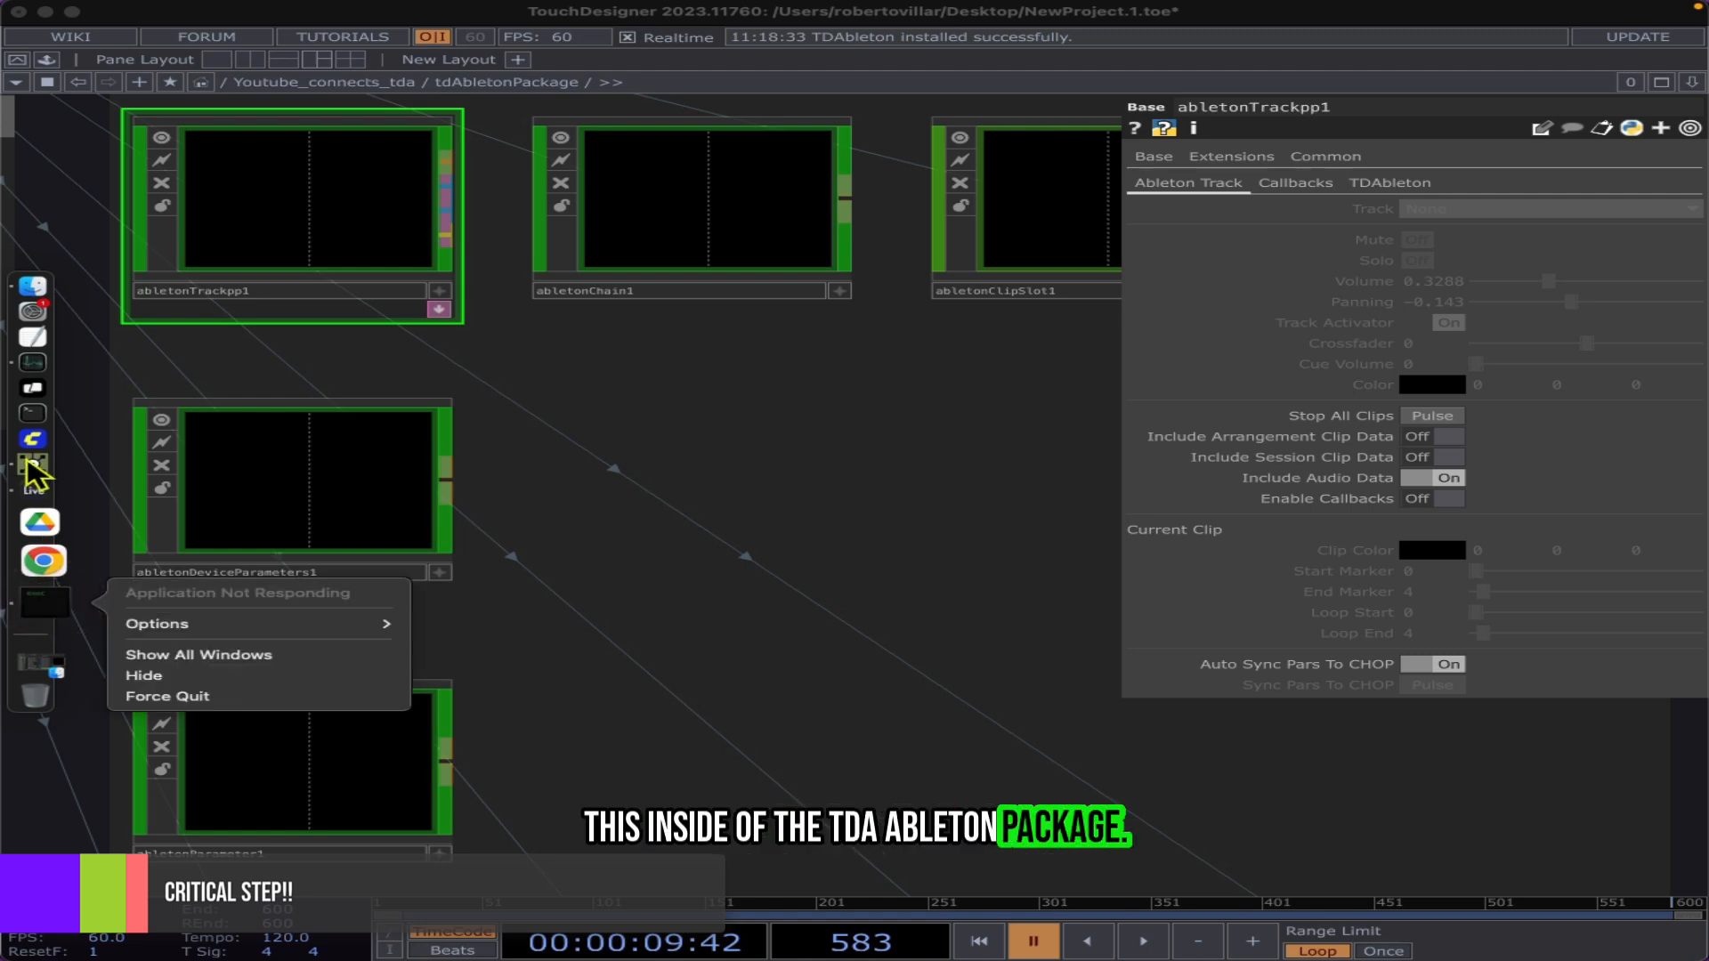
left_click(210, 699)
Step: Switch to Ableton Live and open the Link, Tempo & MIDI page of its settings
scroll(853, 410, "down", 6)
scroll(861, 412, "up", 2)
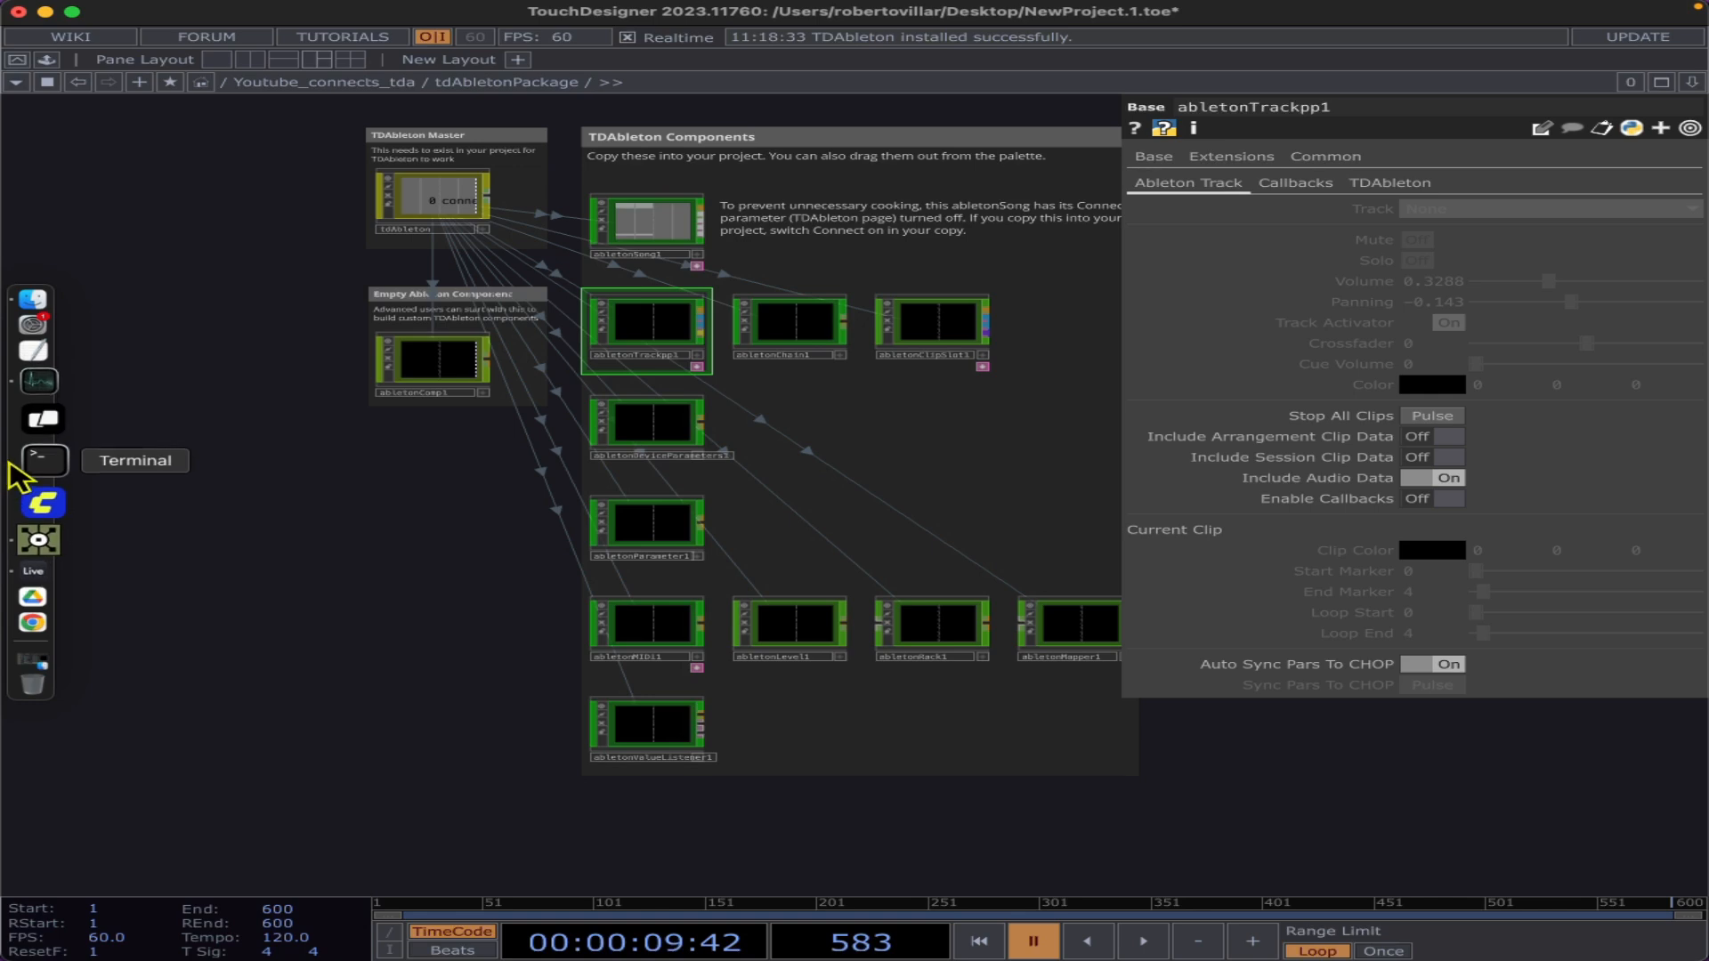
left_click(40, 538)
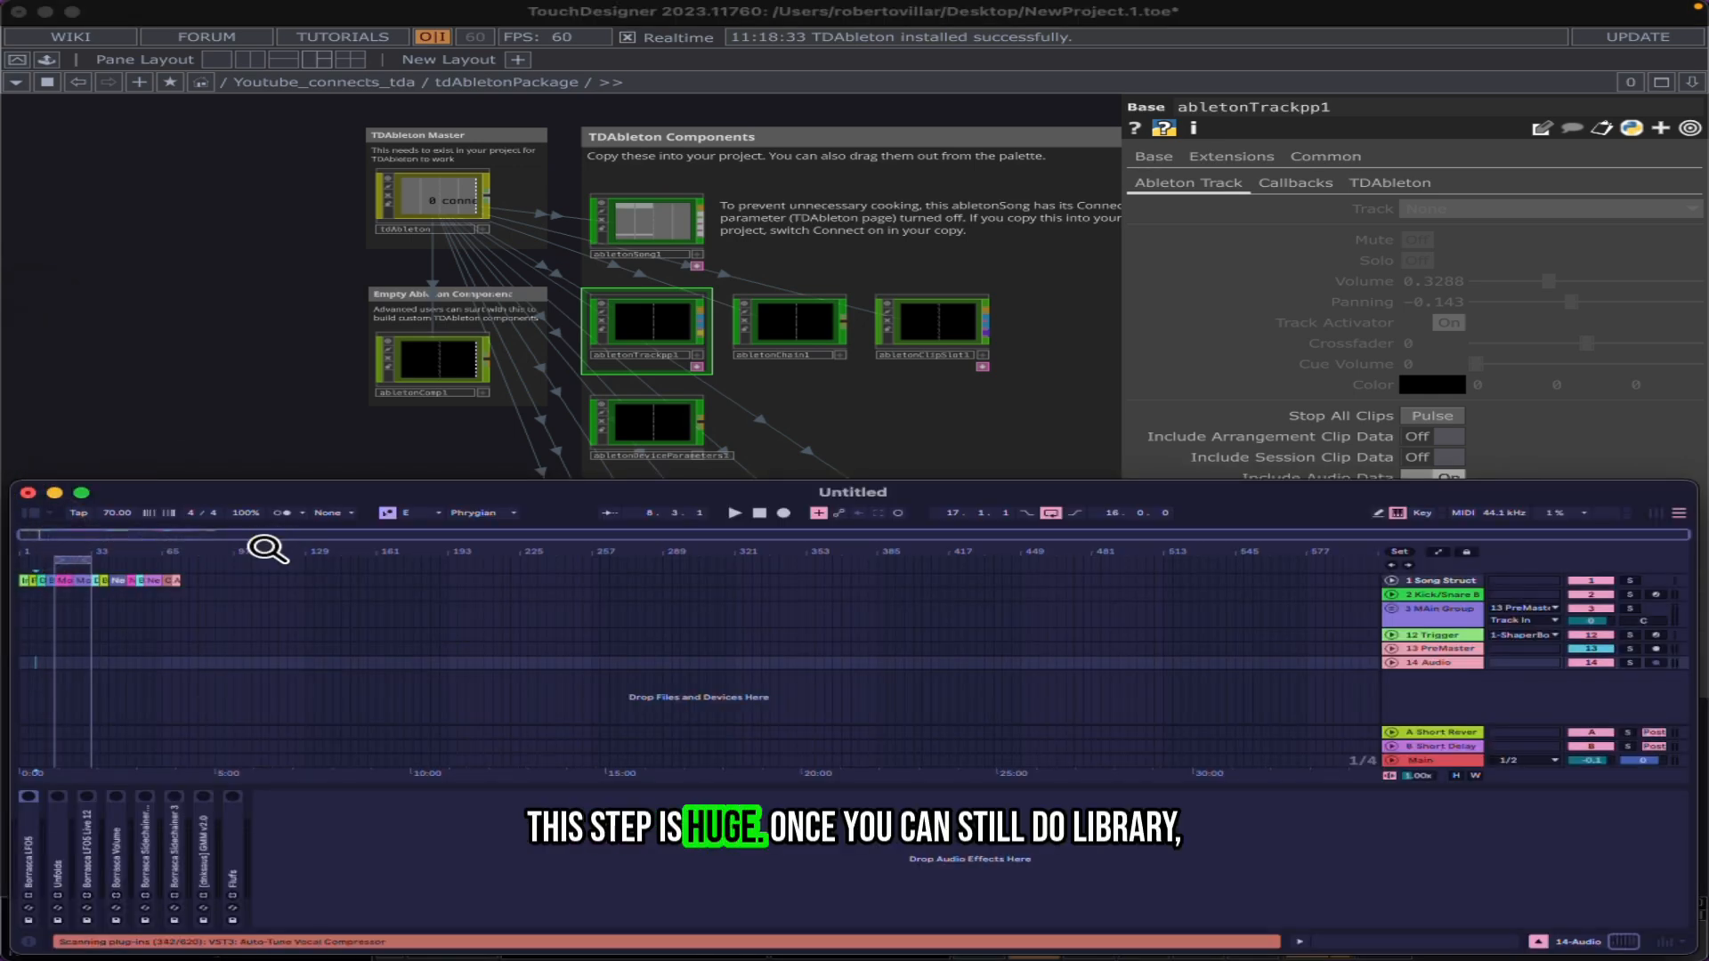
left_click(89, 9)
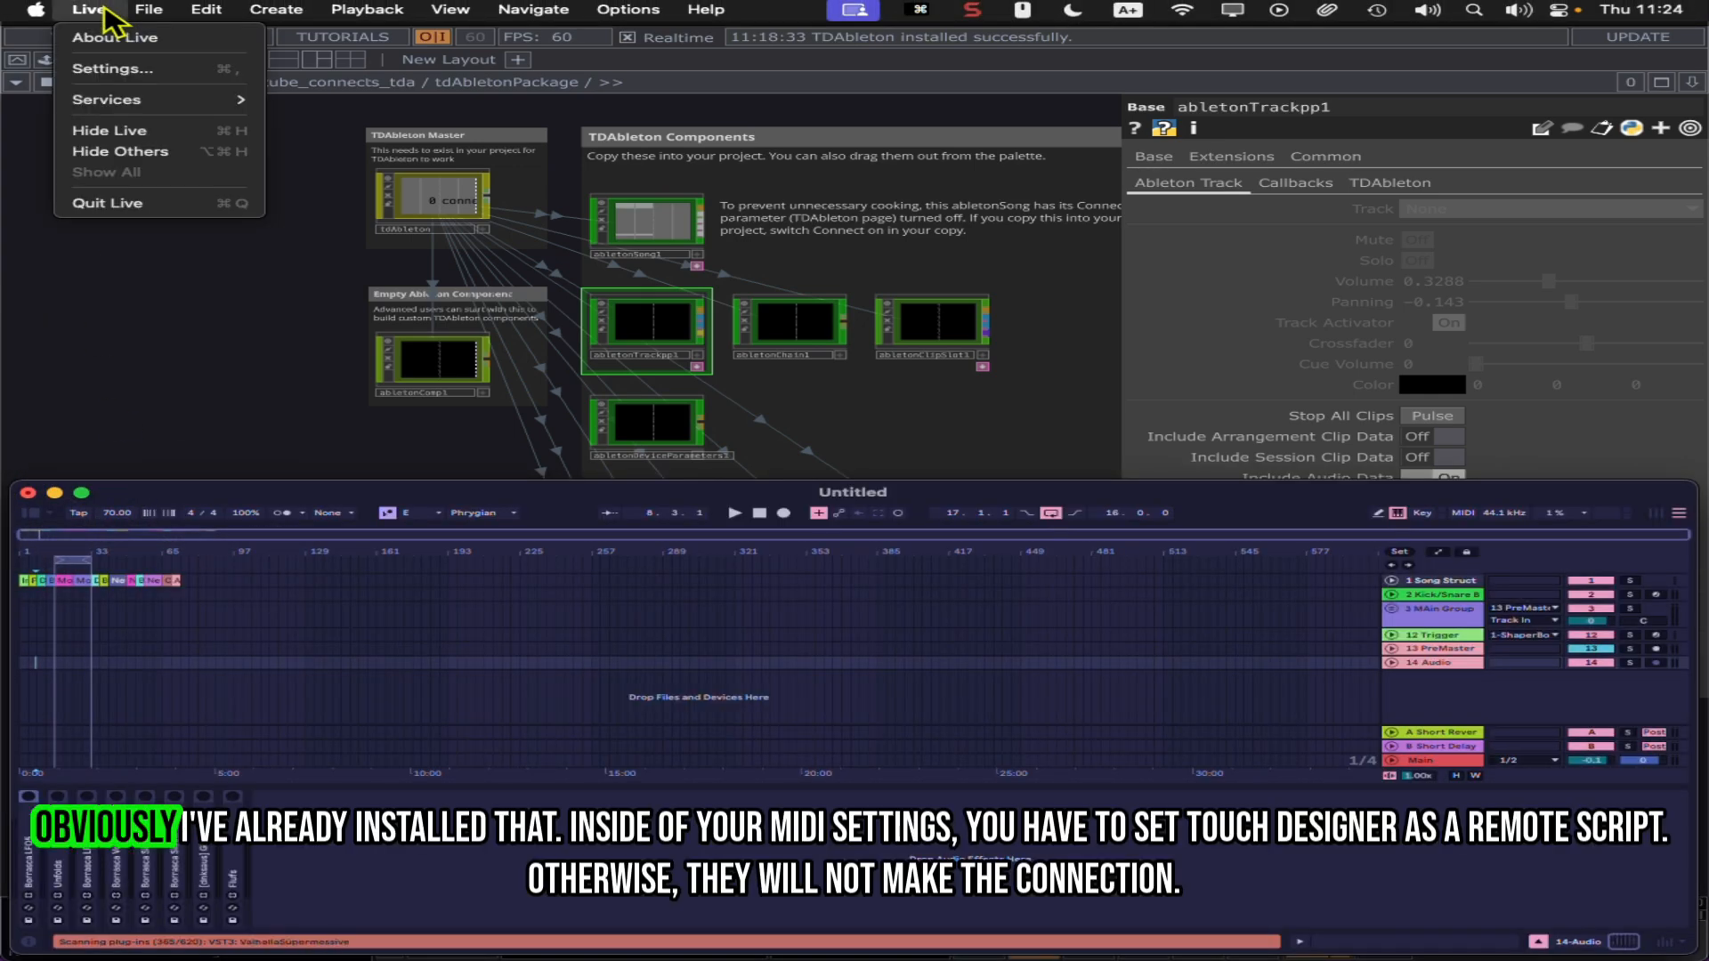
left_click(105, 77)
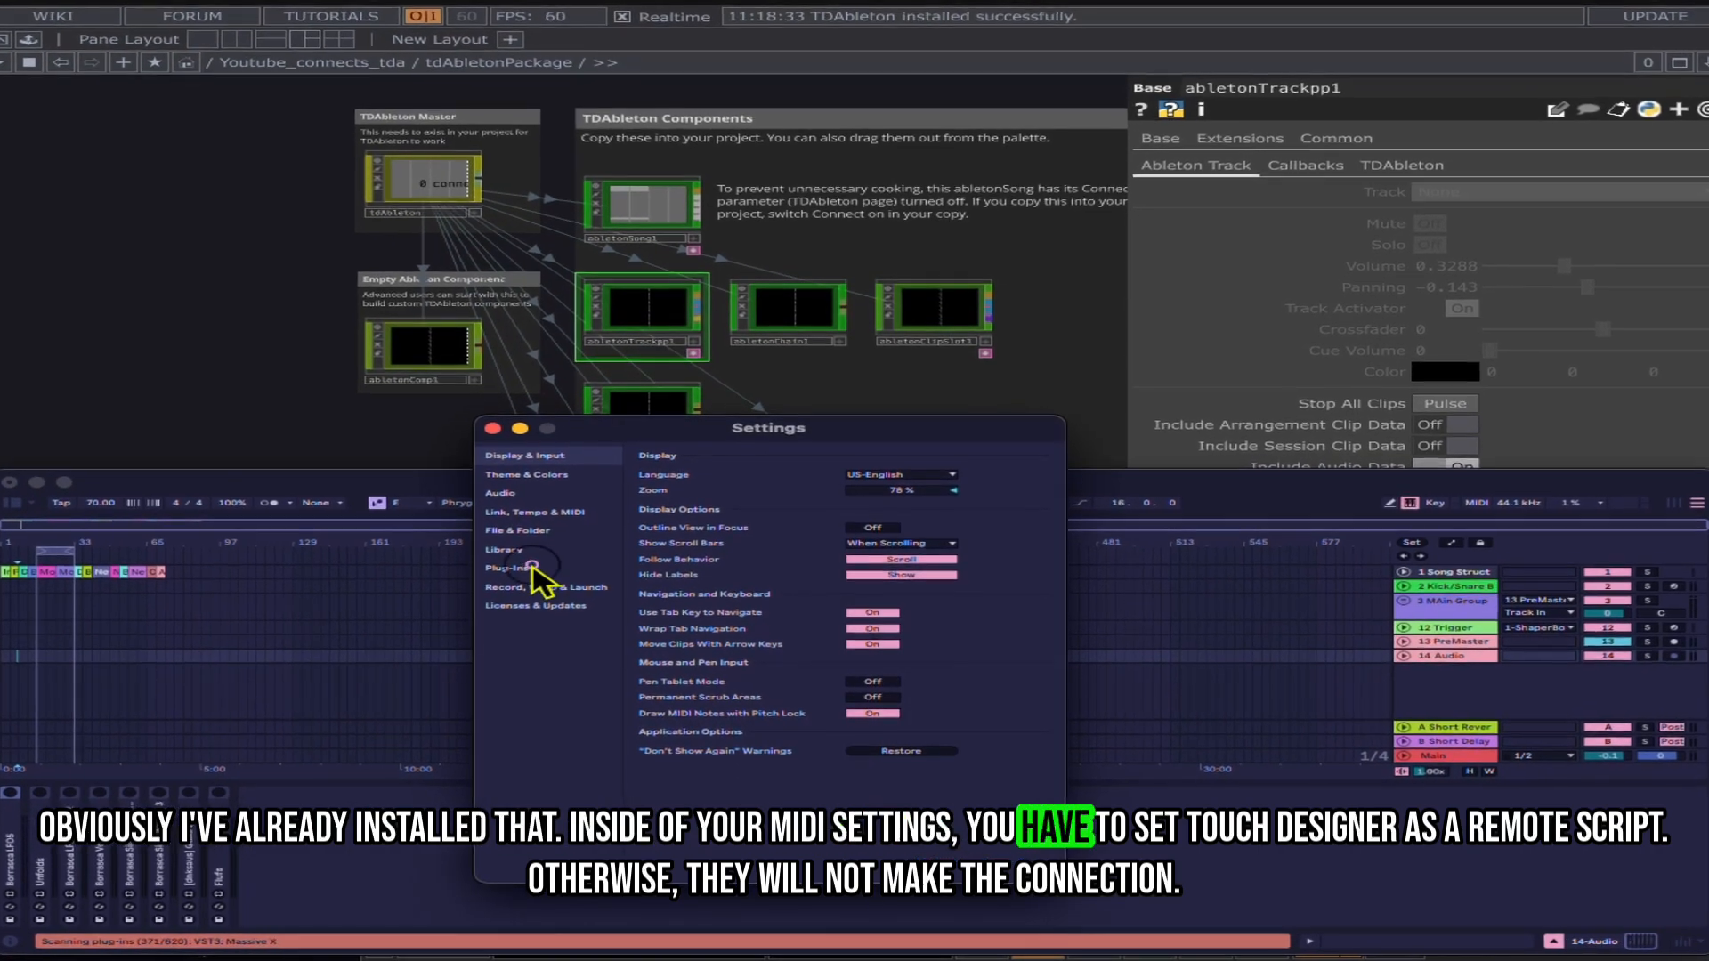
left_click(532, 531)
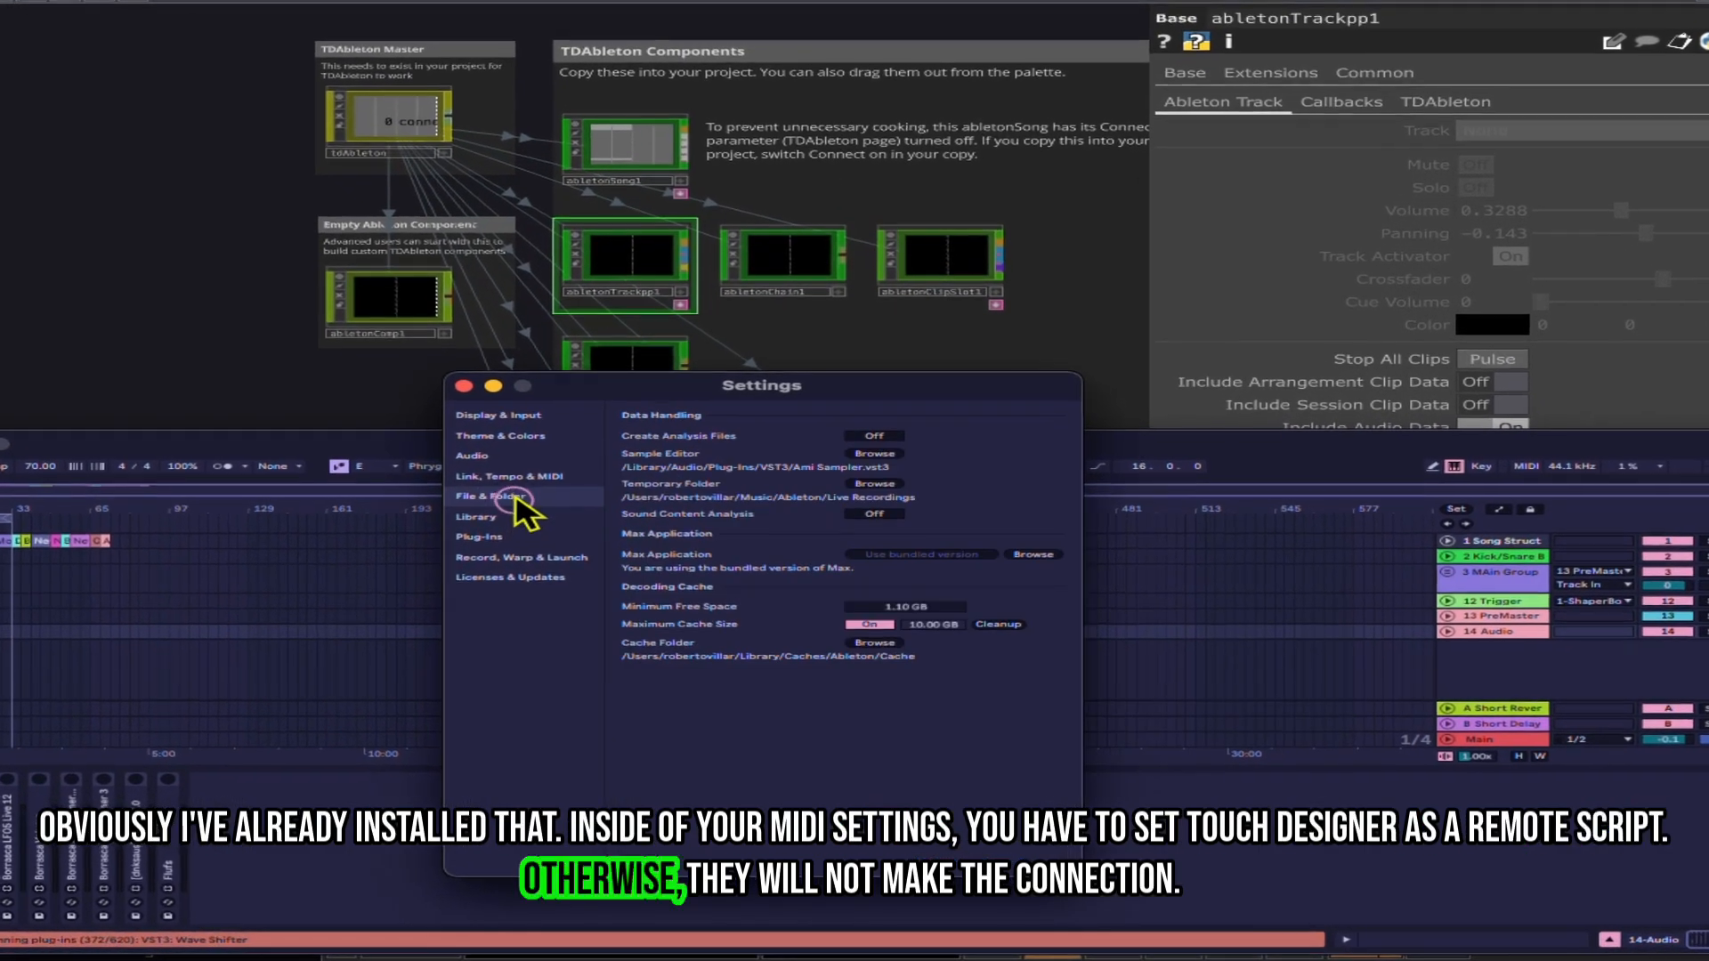
left_click(517, 478)
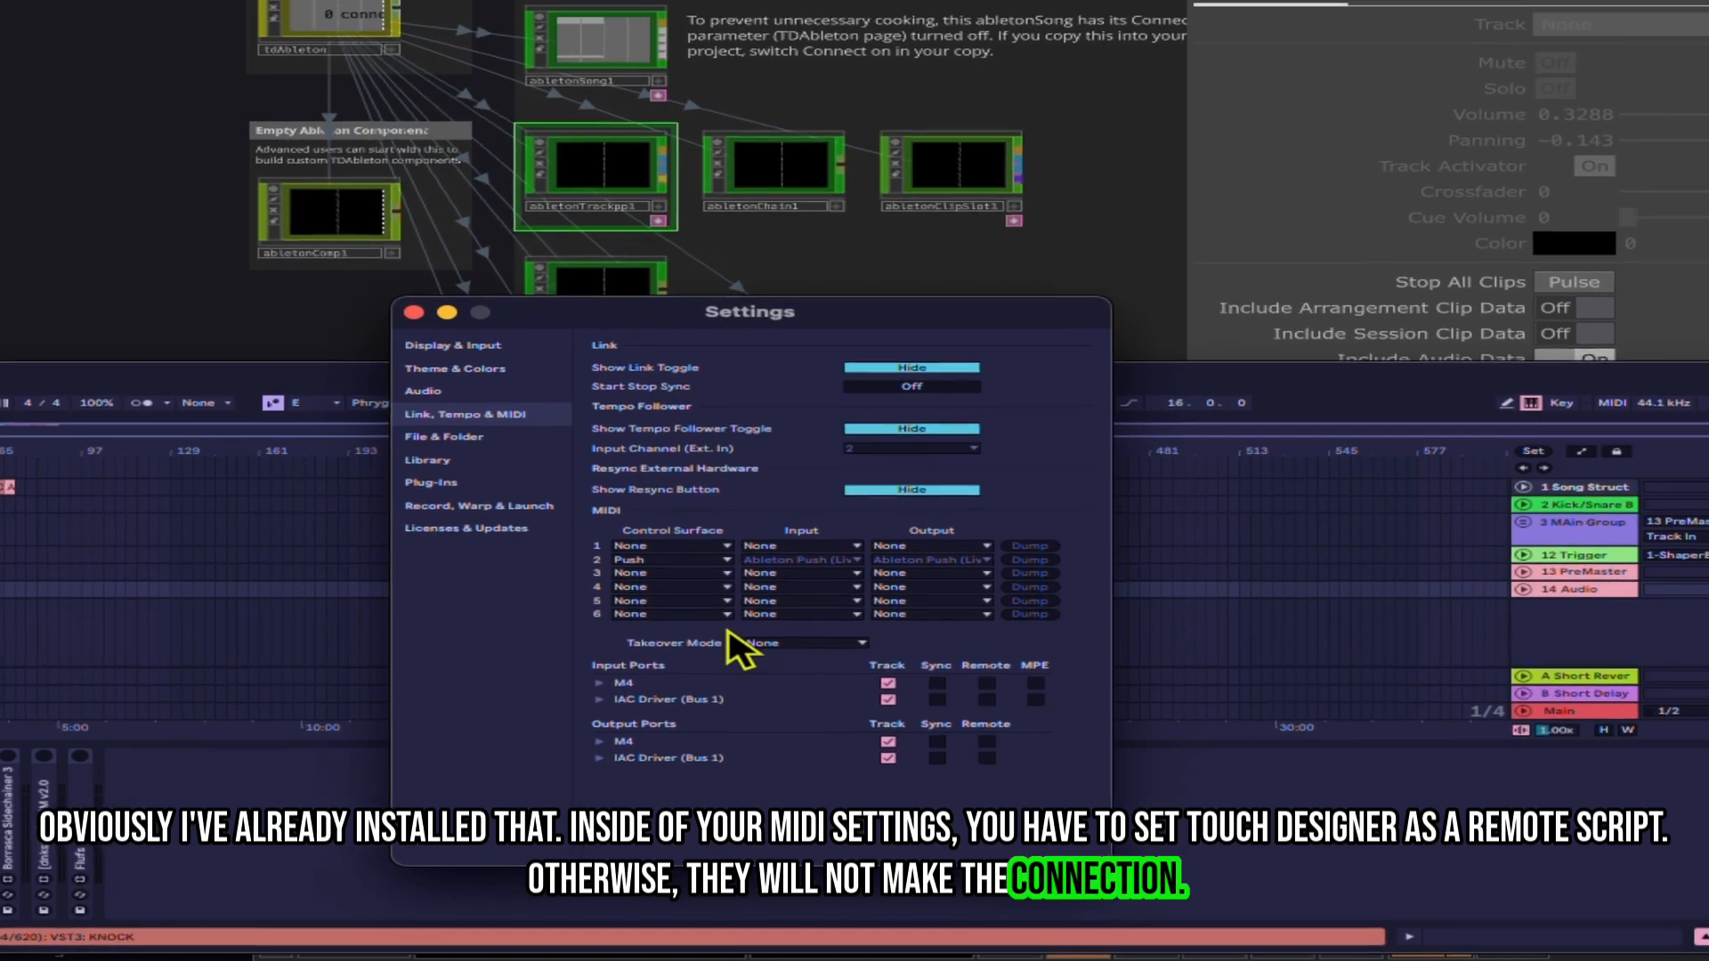
Step: Set MIDI control surface 1 to TouchDesigner and create the required TDA Master device with the song name TD Song
left_click(668, 545)
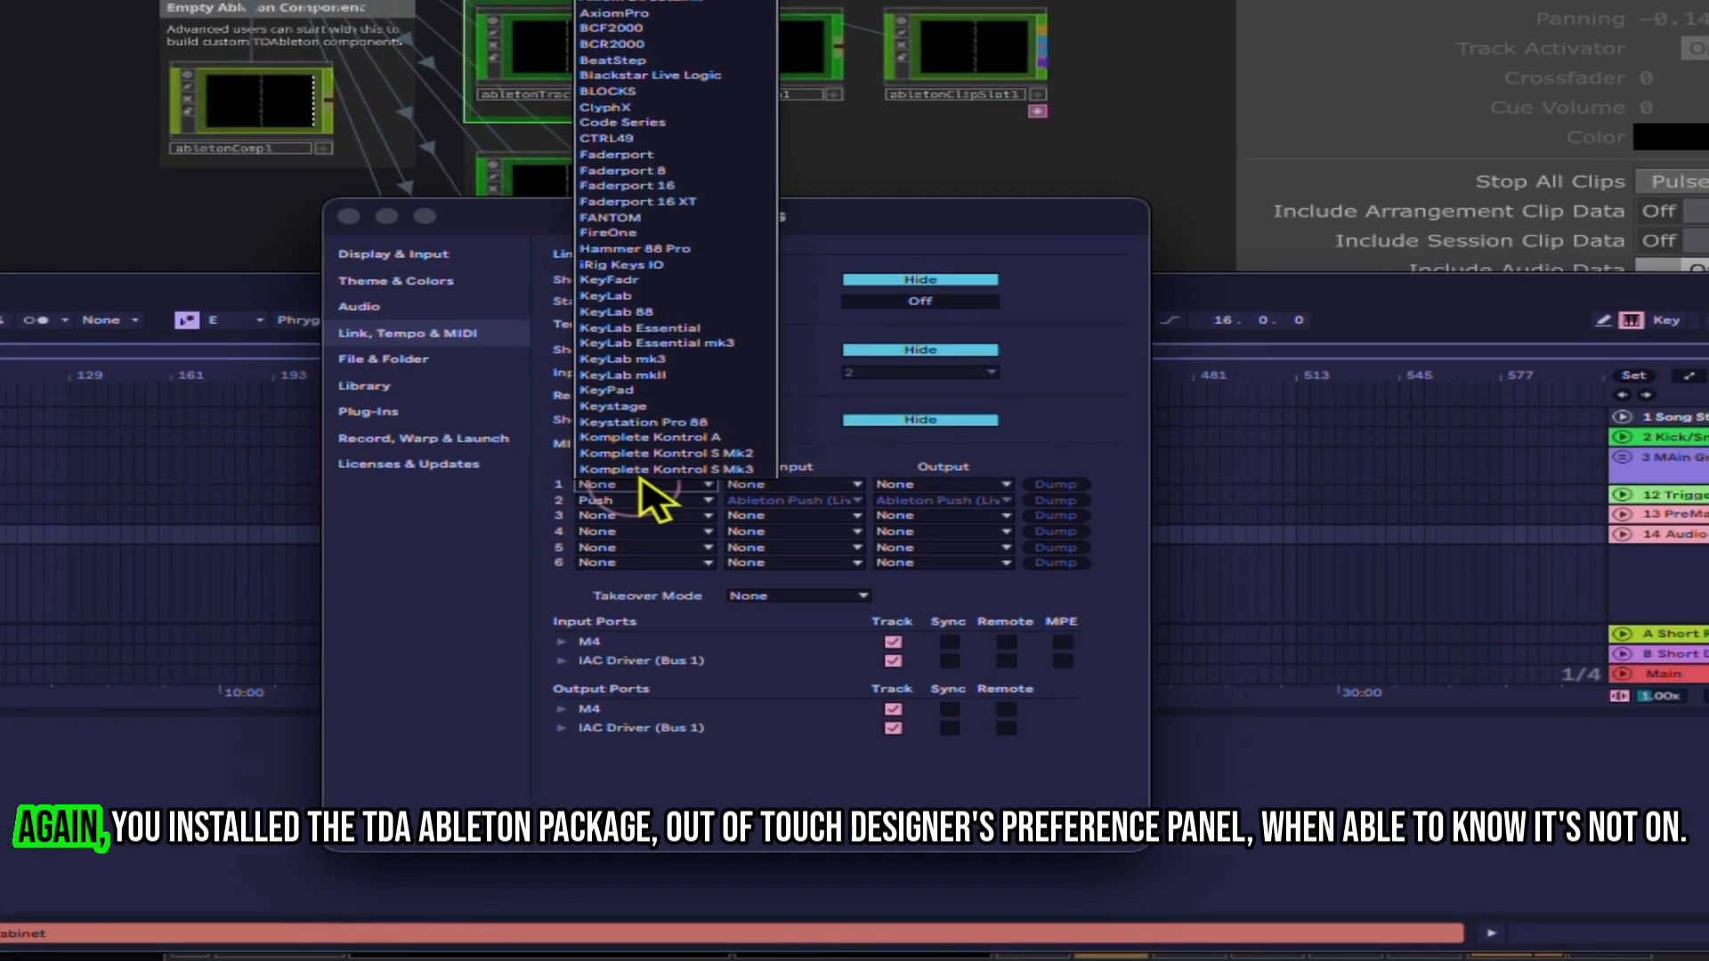
left_click(1068, 411)
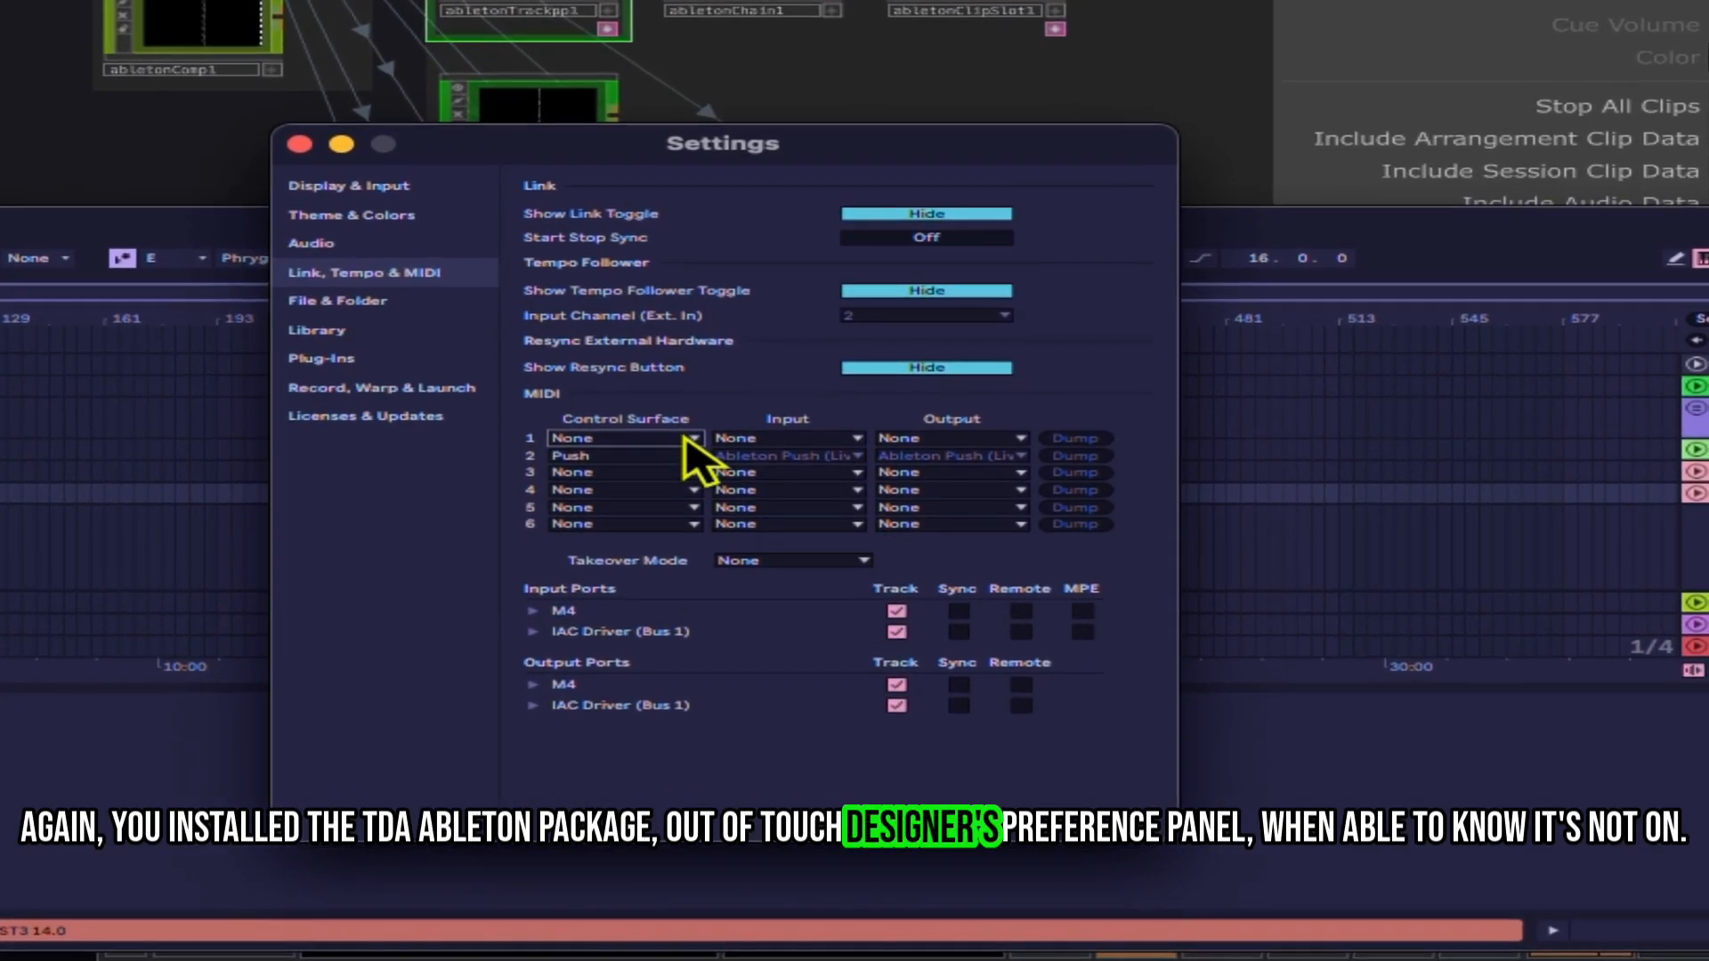
left_click(686, 438)
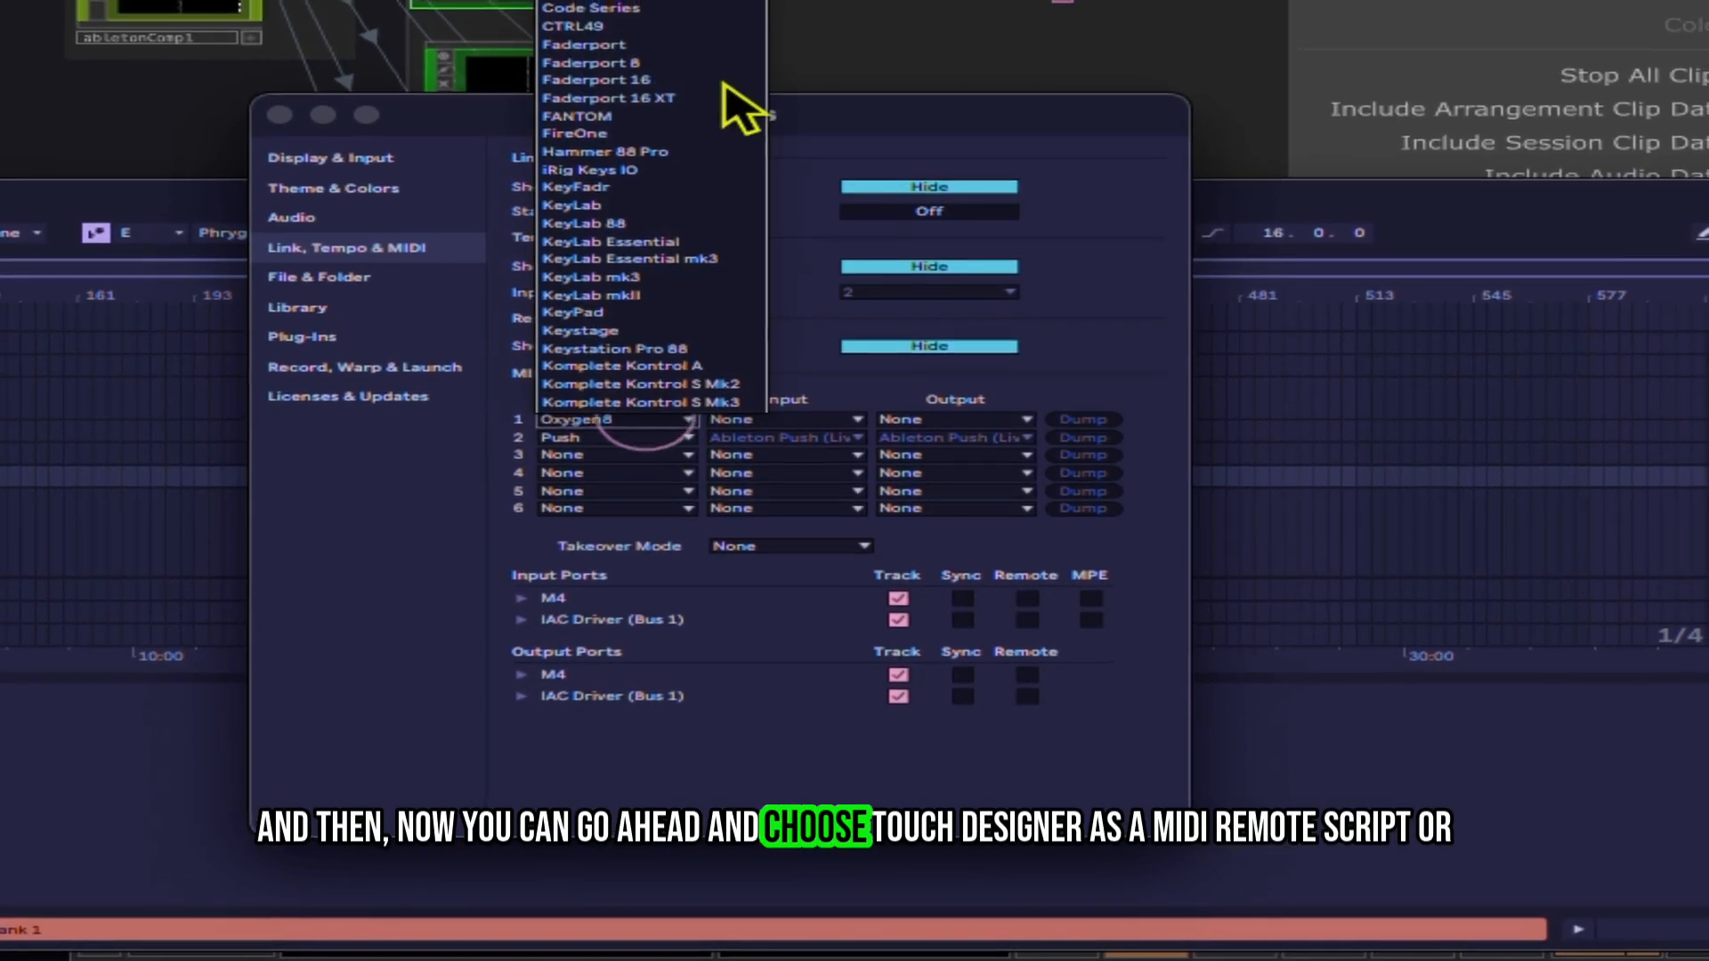
left_click_drag(763, 0, 745, 650)
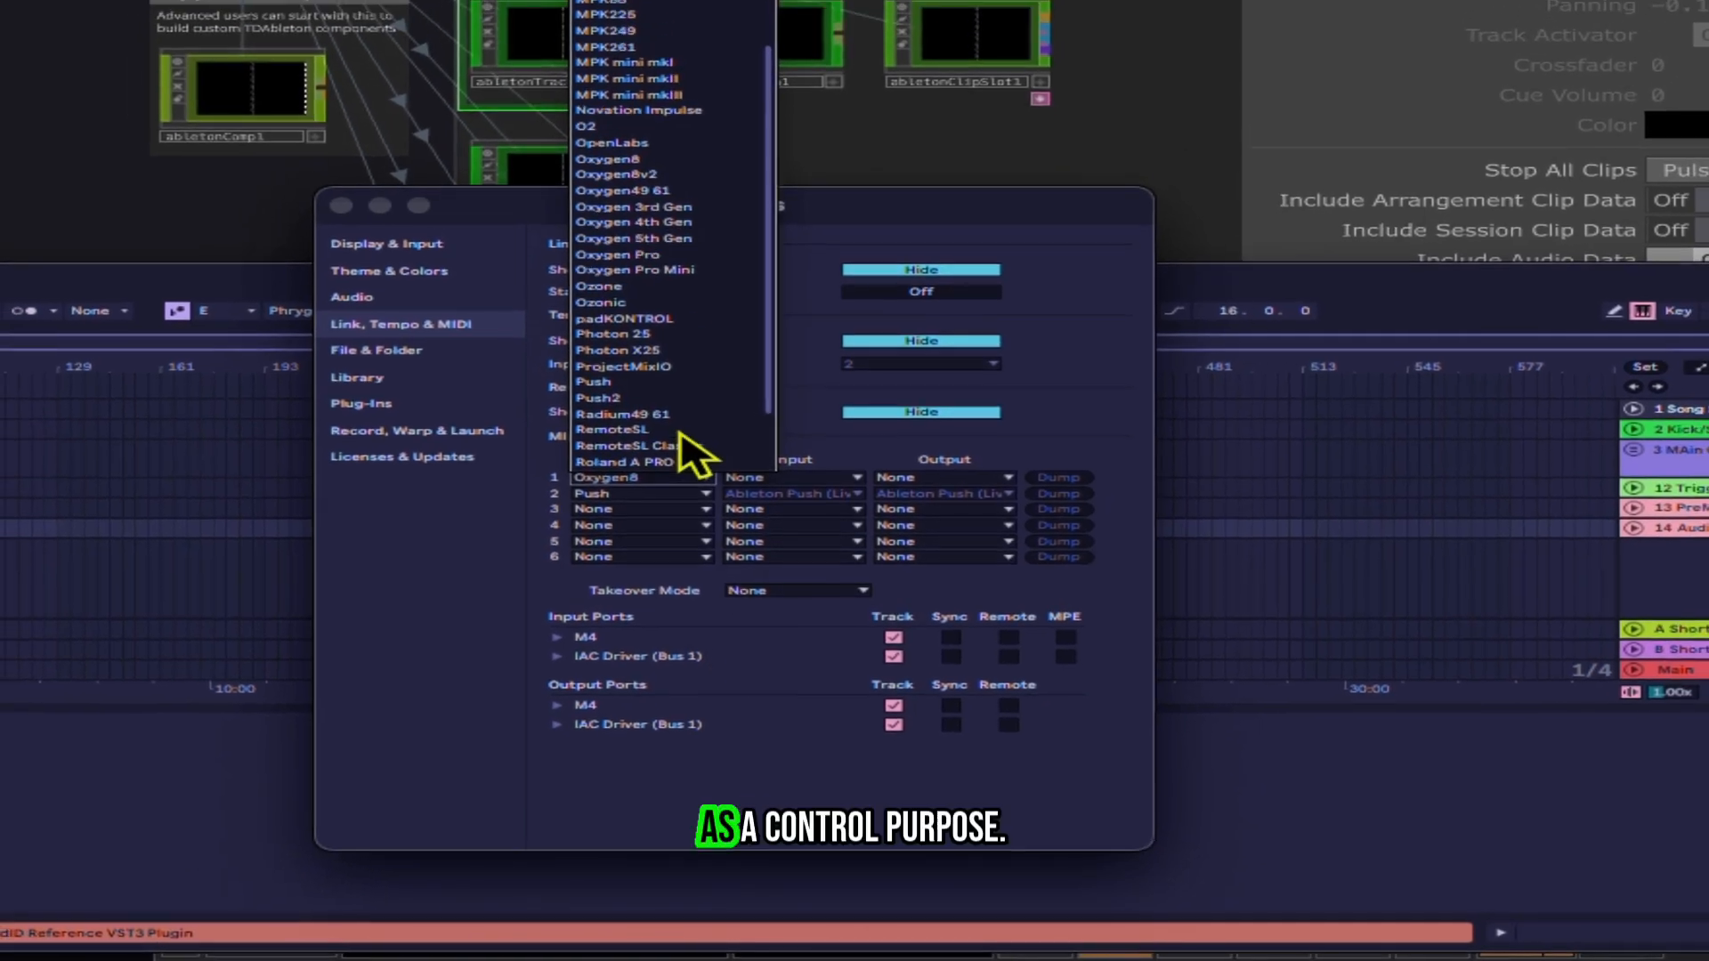
scroll(673, 401, "down", 5)
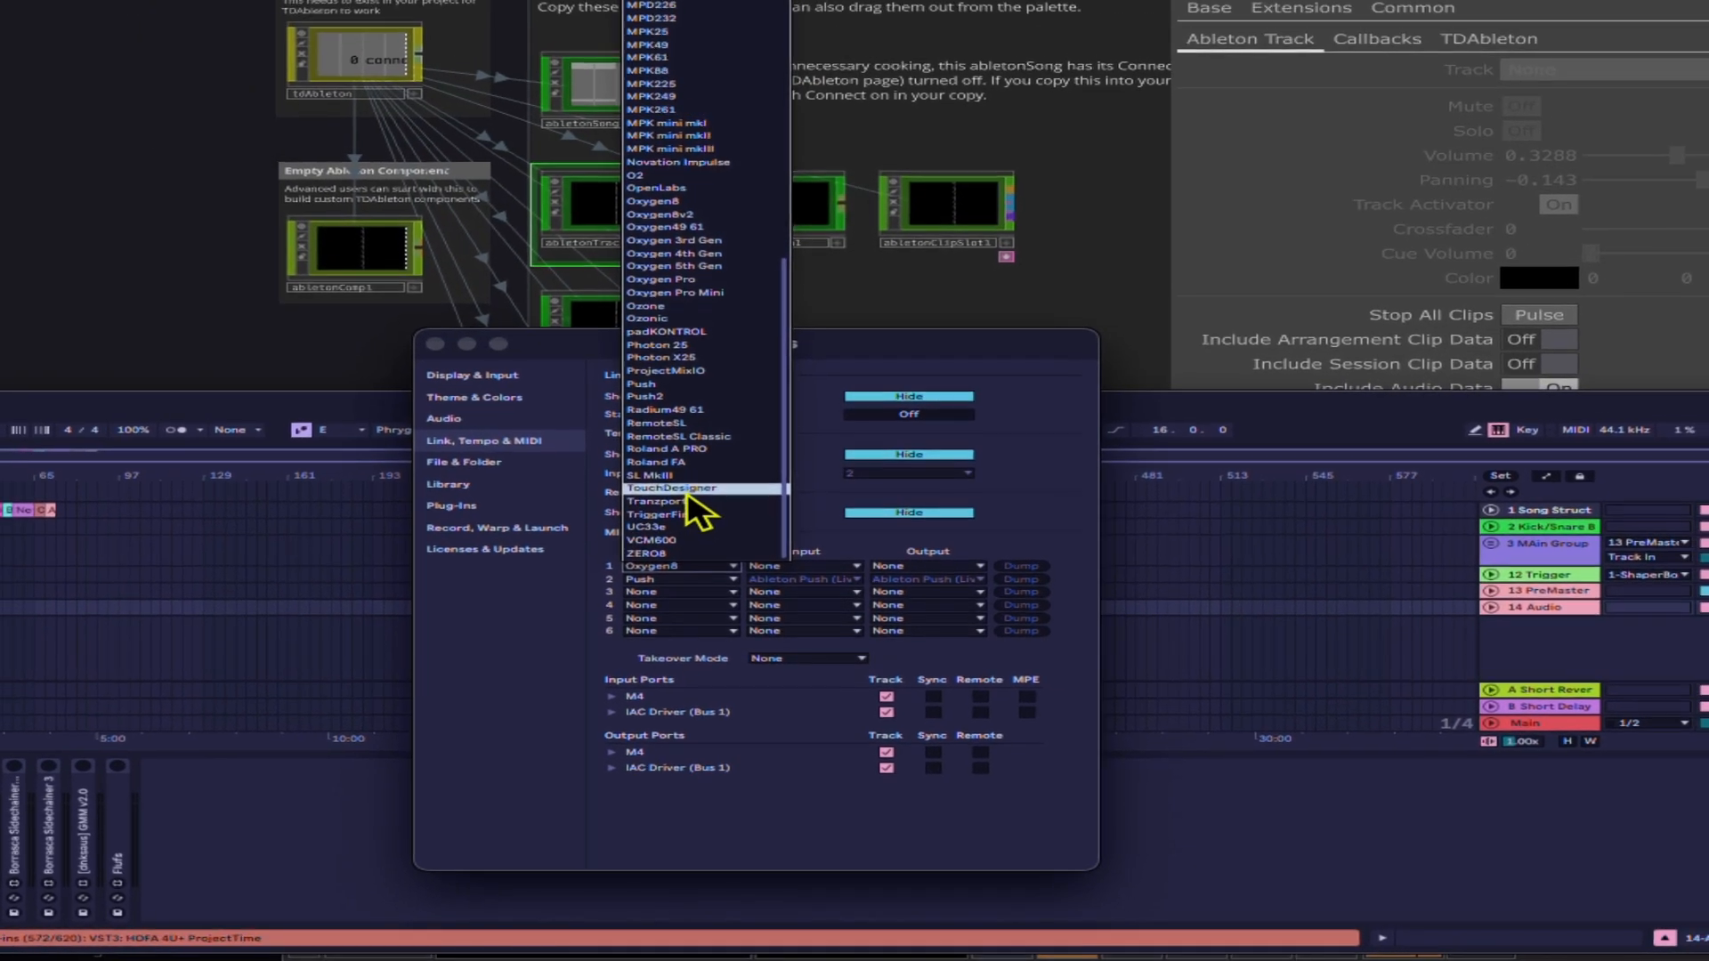
left_click(686, 490)
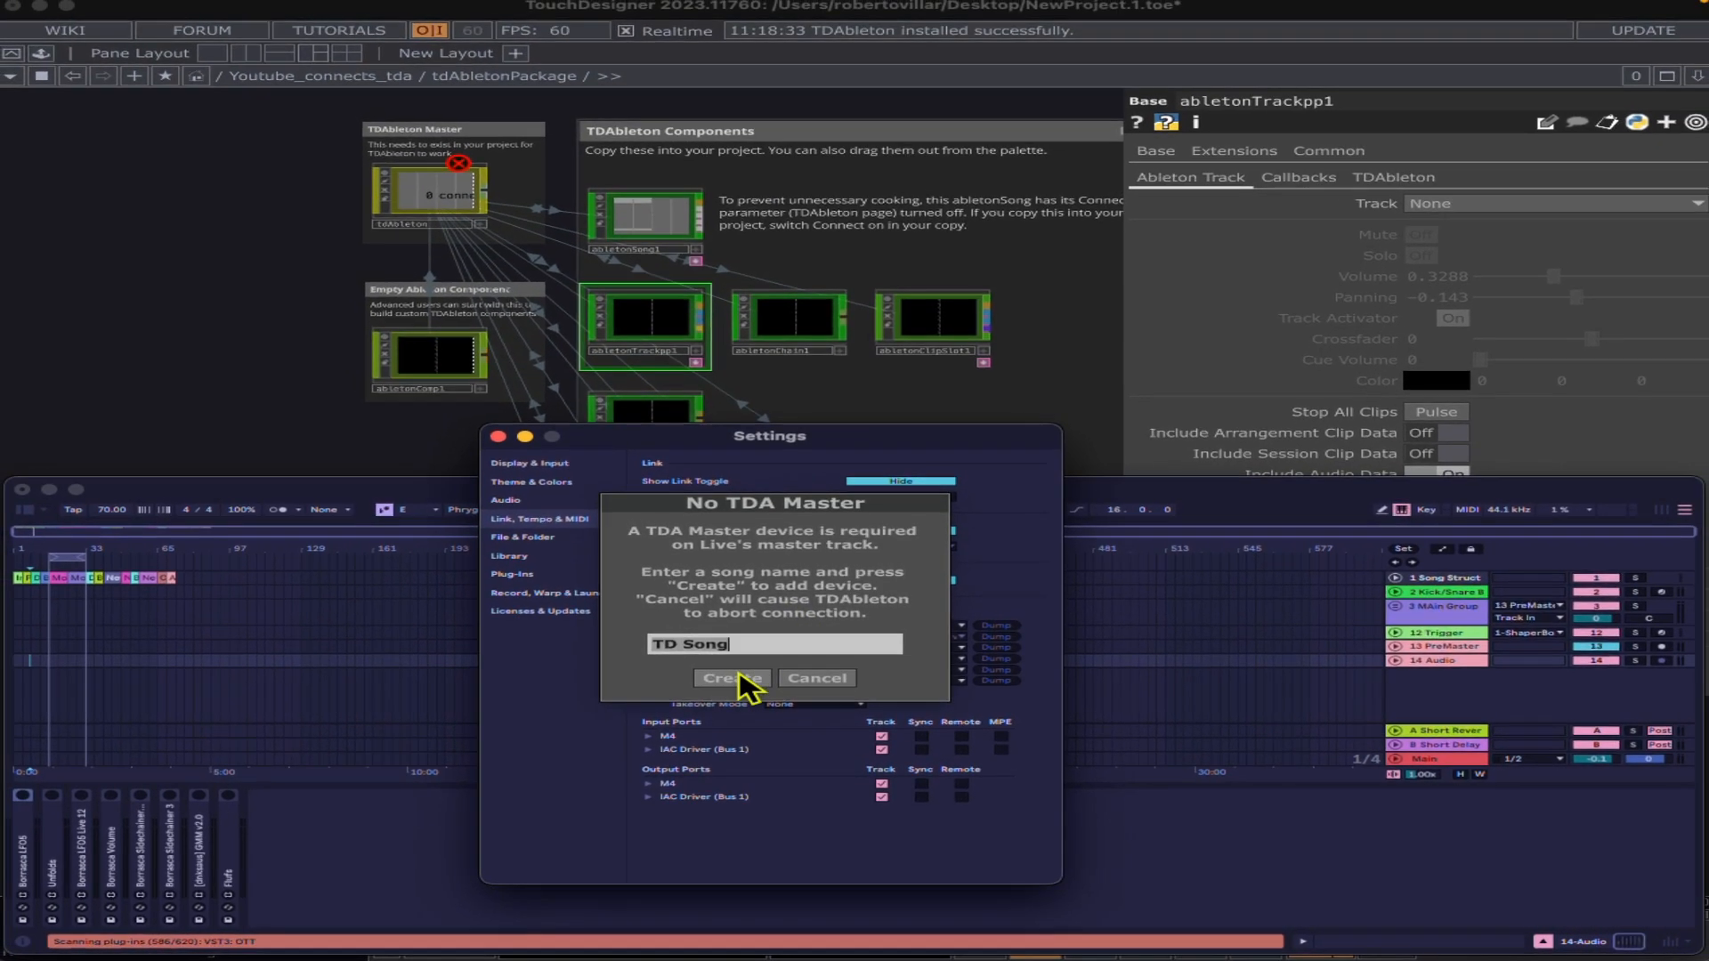
left_click(734, 680)
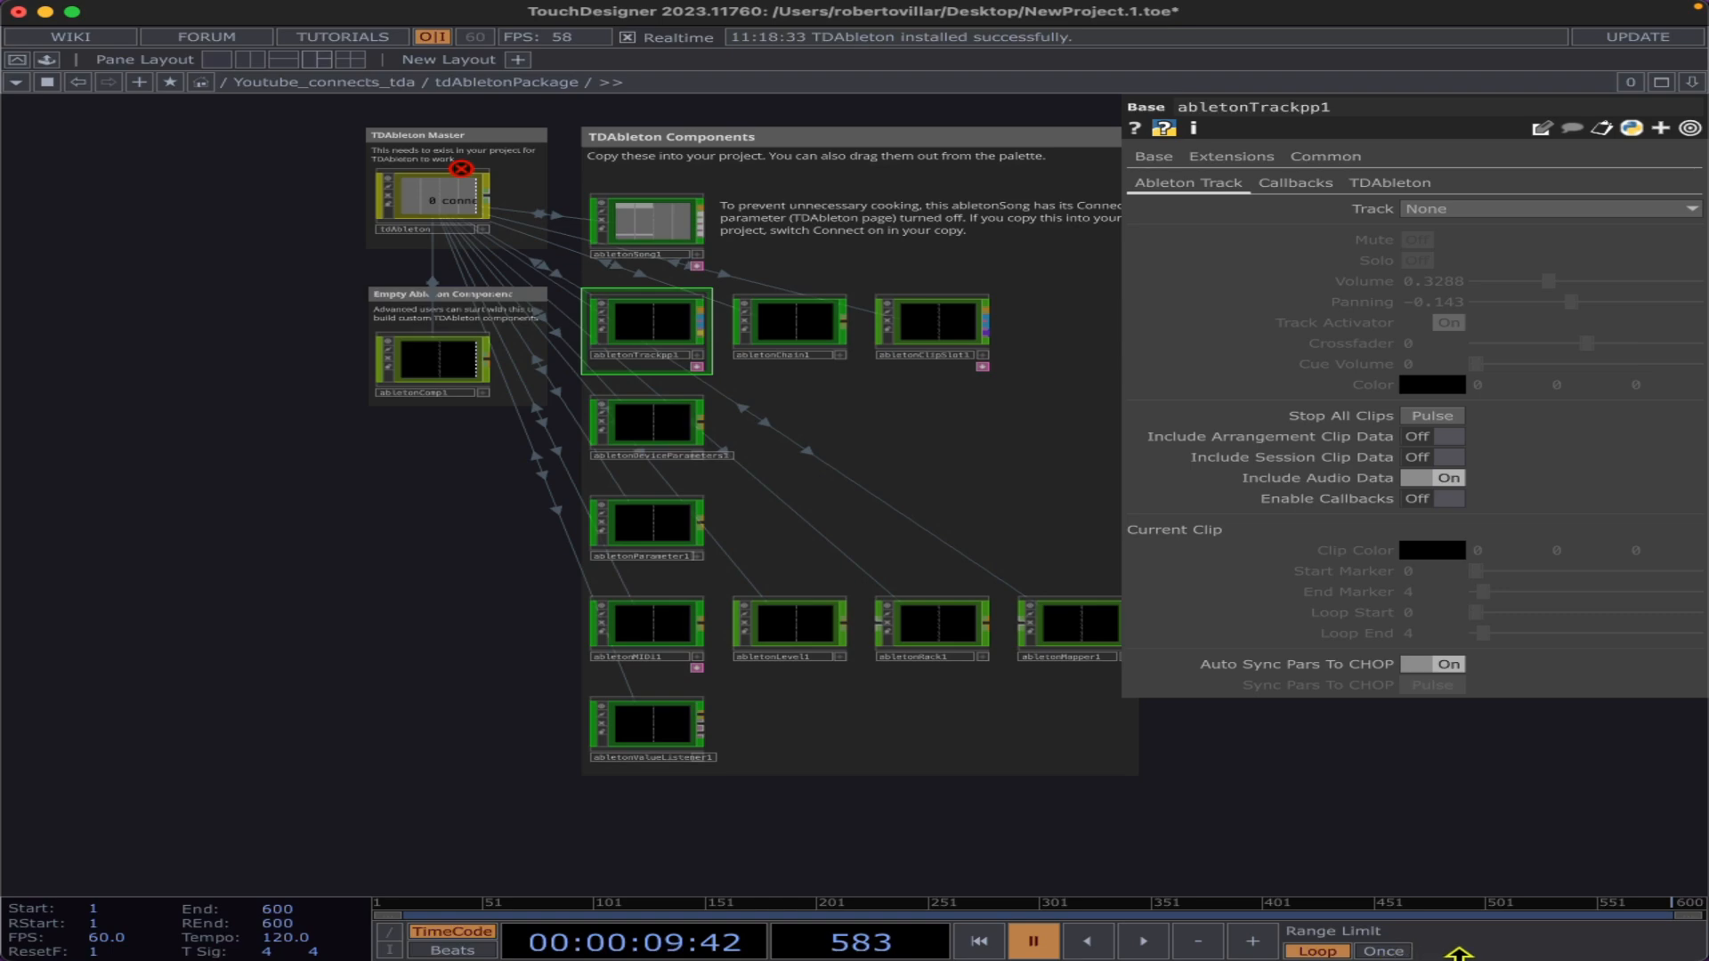
Step: Shorten the TouchDesigner window to uncover Live beneath it, and inspect the tdAbleton master component's node info and errors
left_click_drag(1460, 957, 1435, 555)
left_click_drag(927, 309, 1032, 838)
middle_click(559, 240)
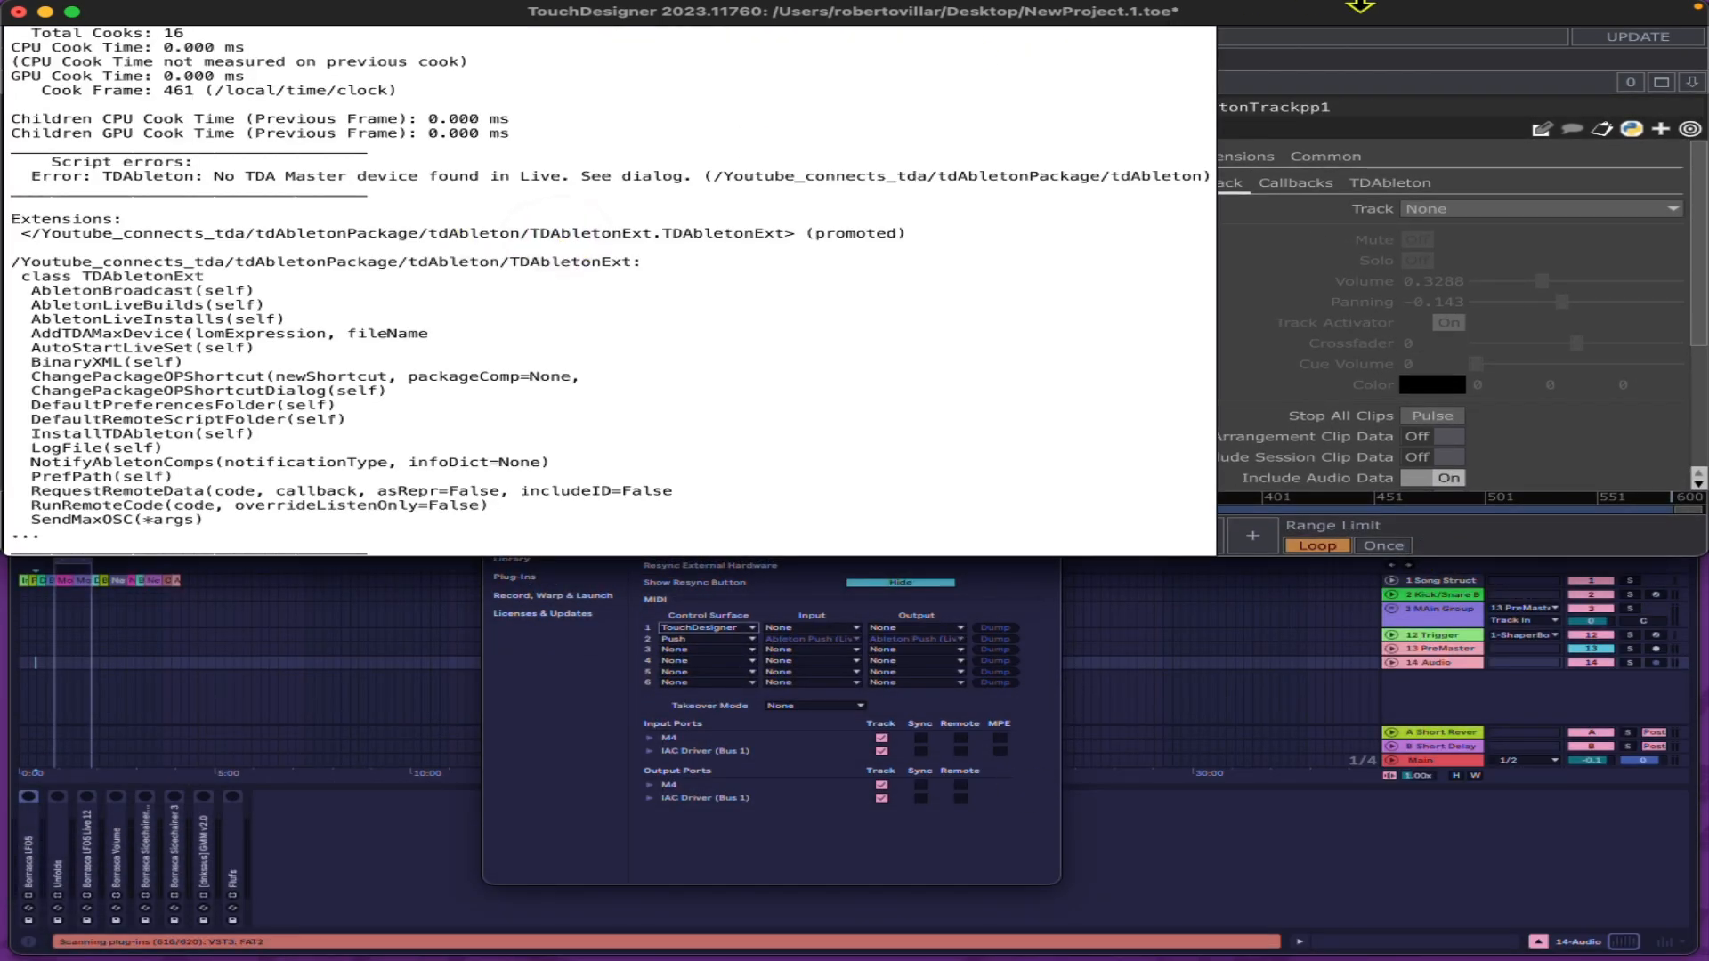
left_click(1346, 132)
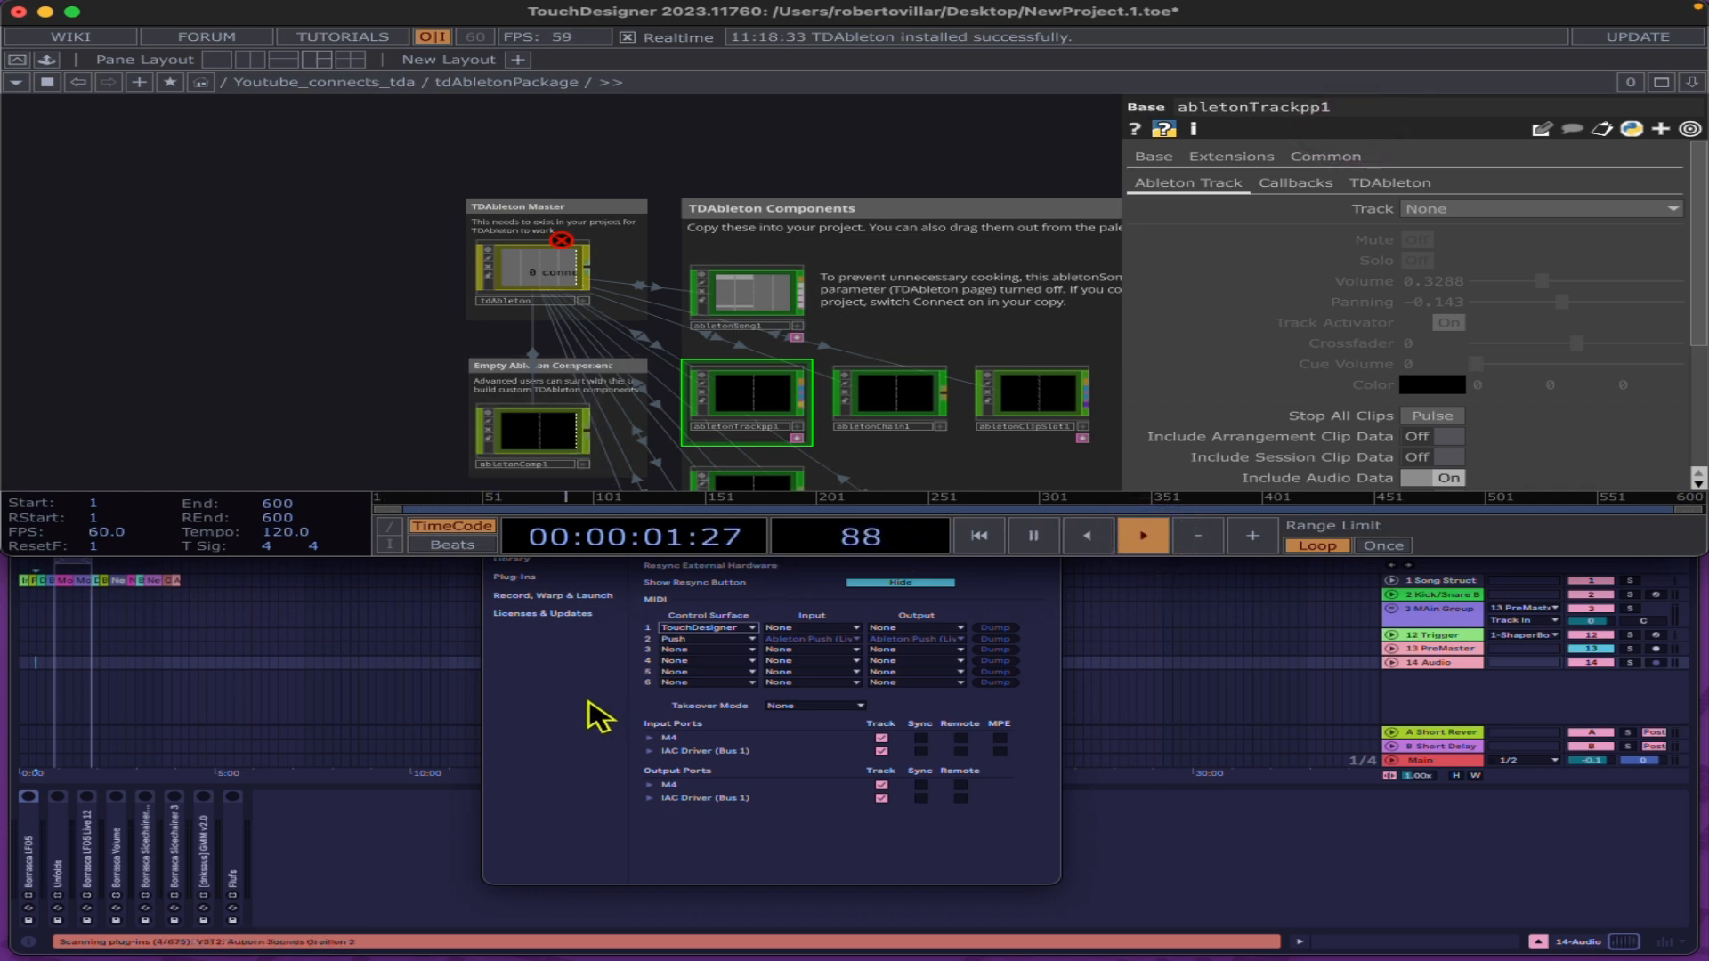
left_click(588, 701)
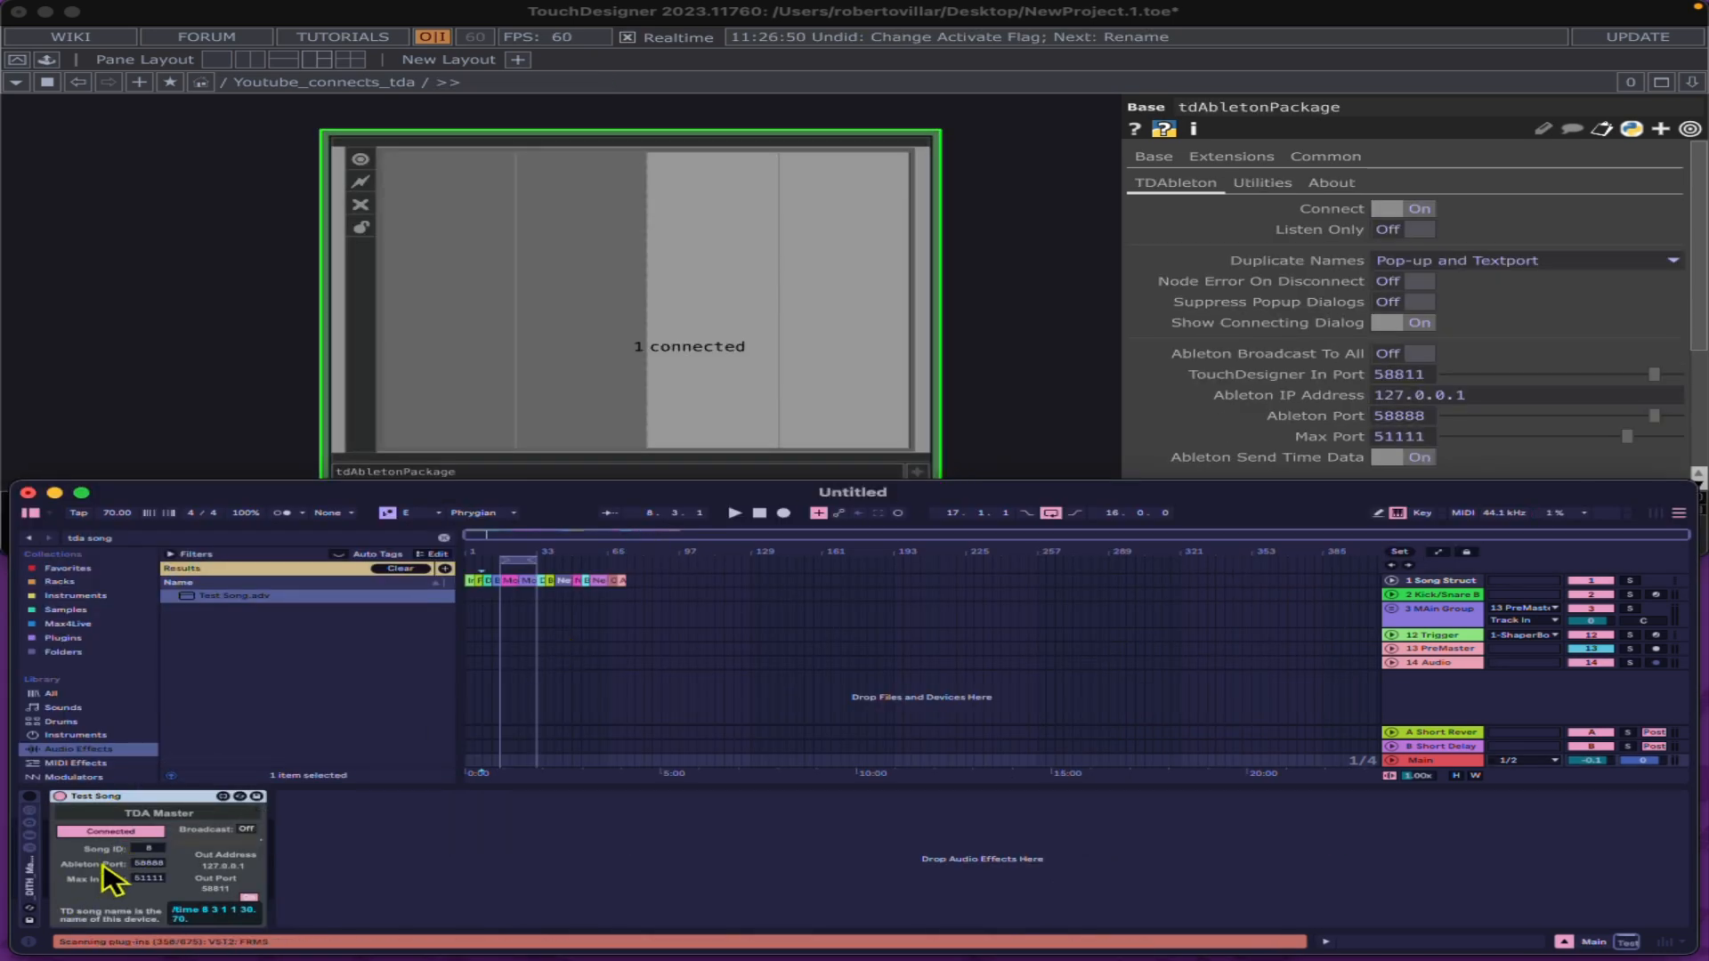
Step: Switch to TouchDesigner to check the tdAbletonPackage connection, hide the parameter window and pause the timeline
left_click(1023, 356)
mouse_move(1708, 1)
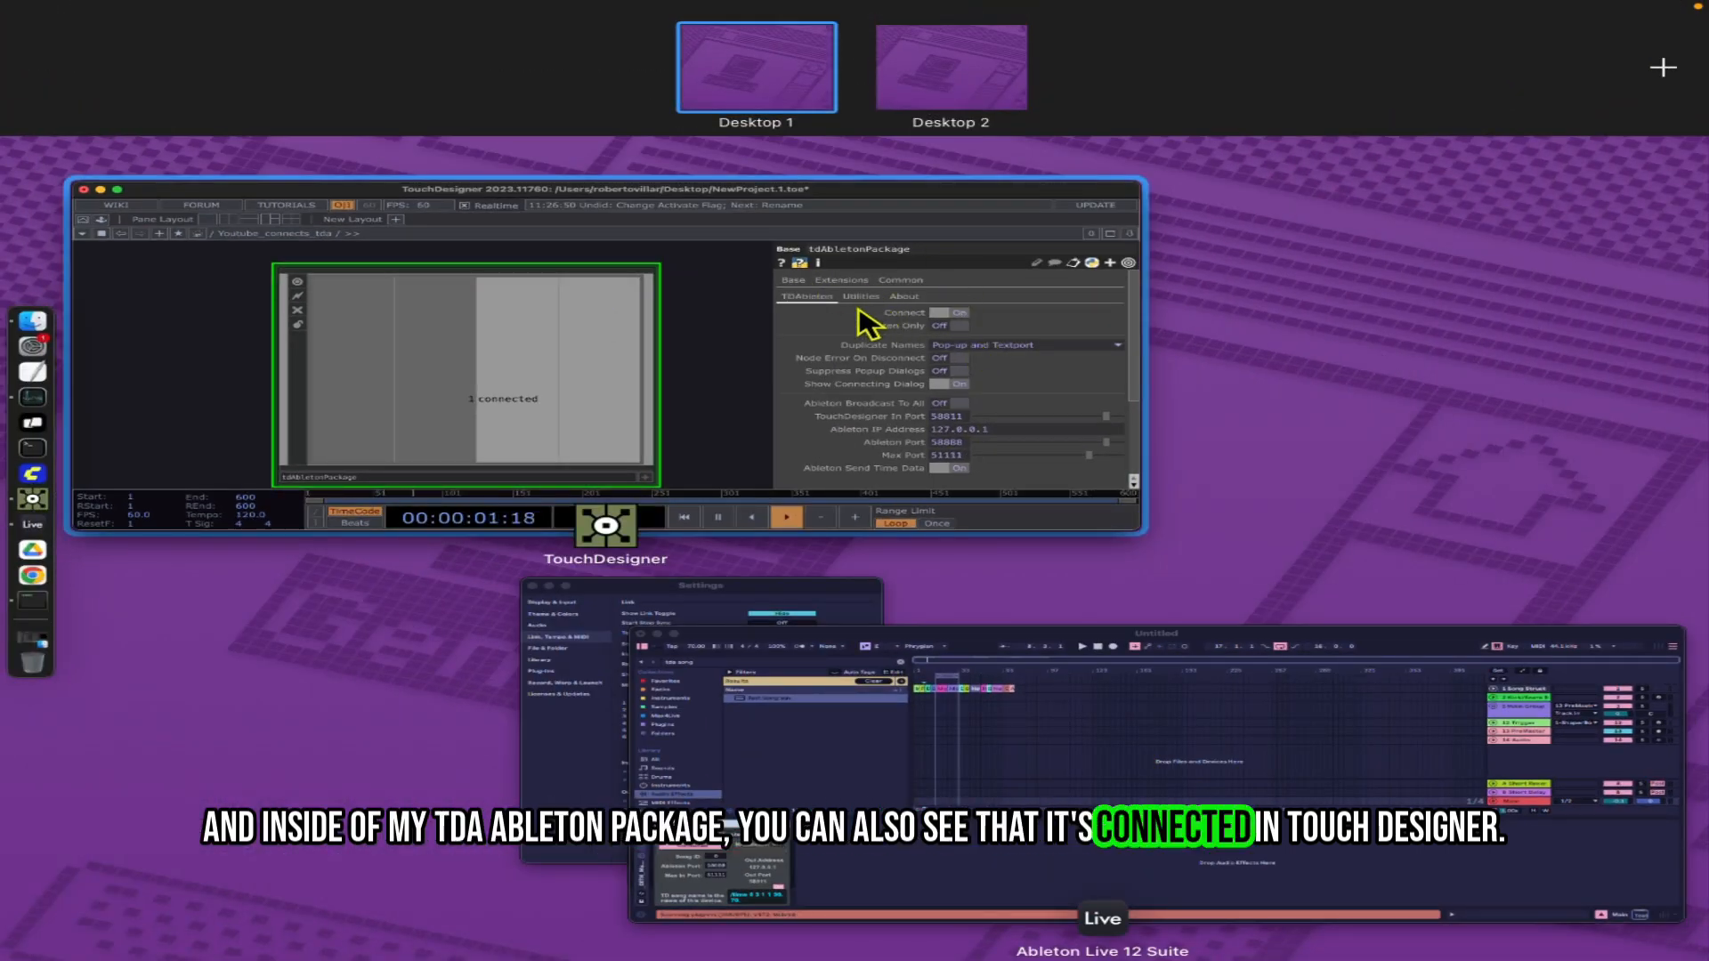
left_click(868, 320)
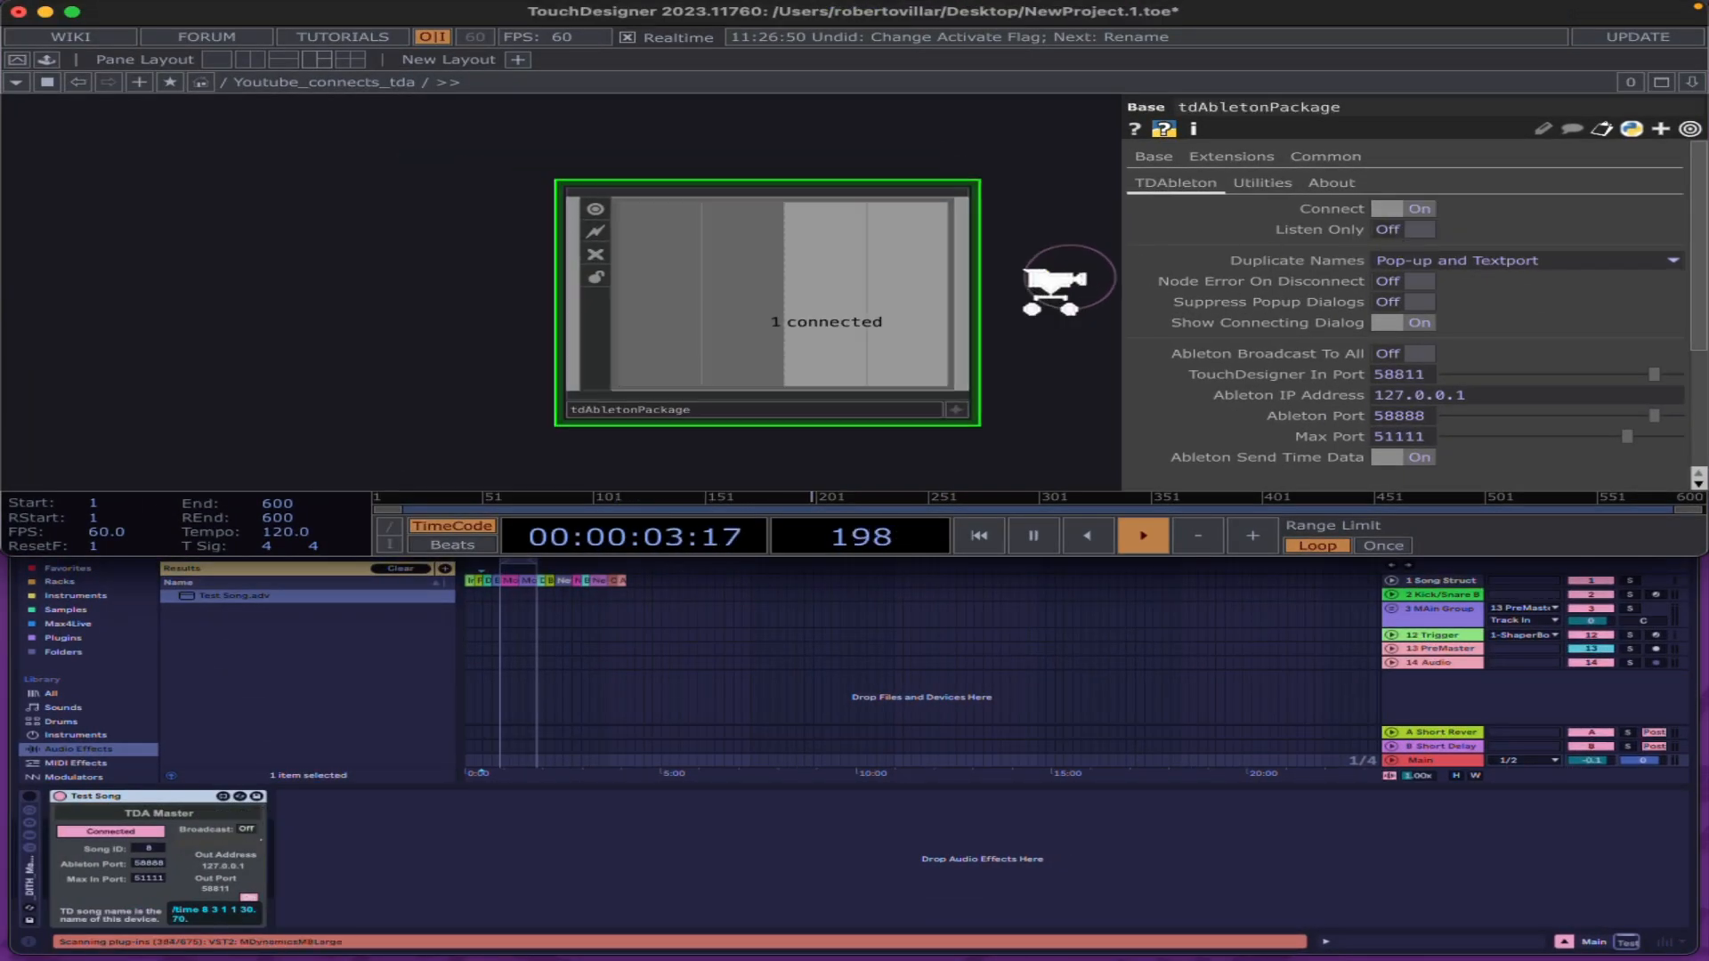
key("p")
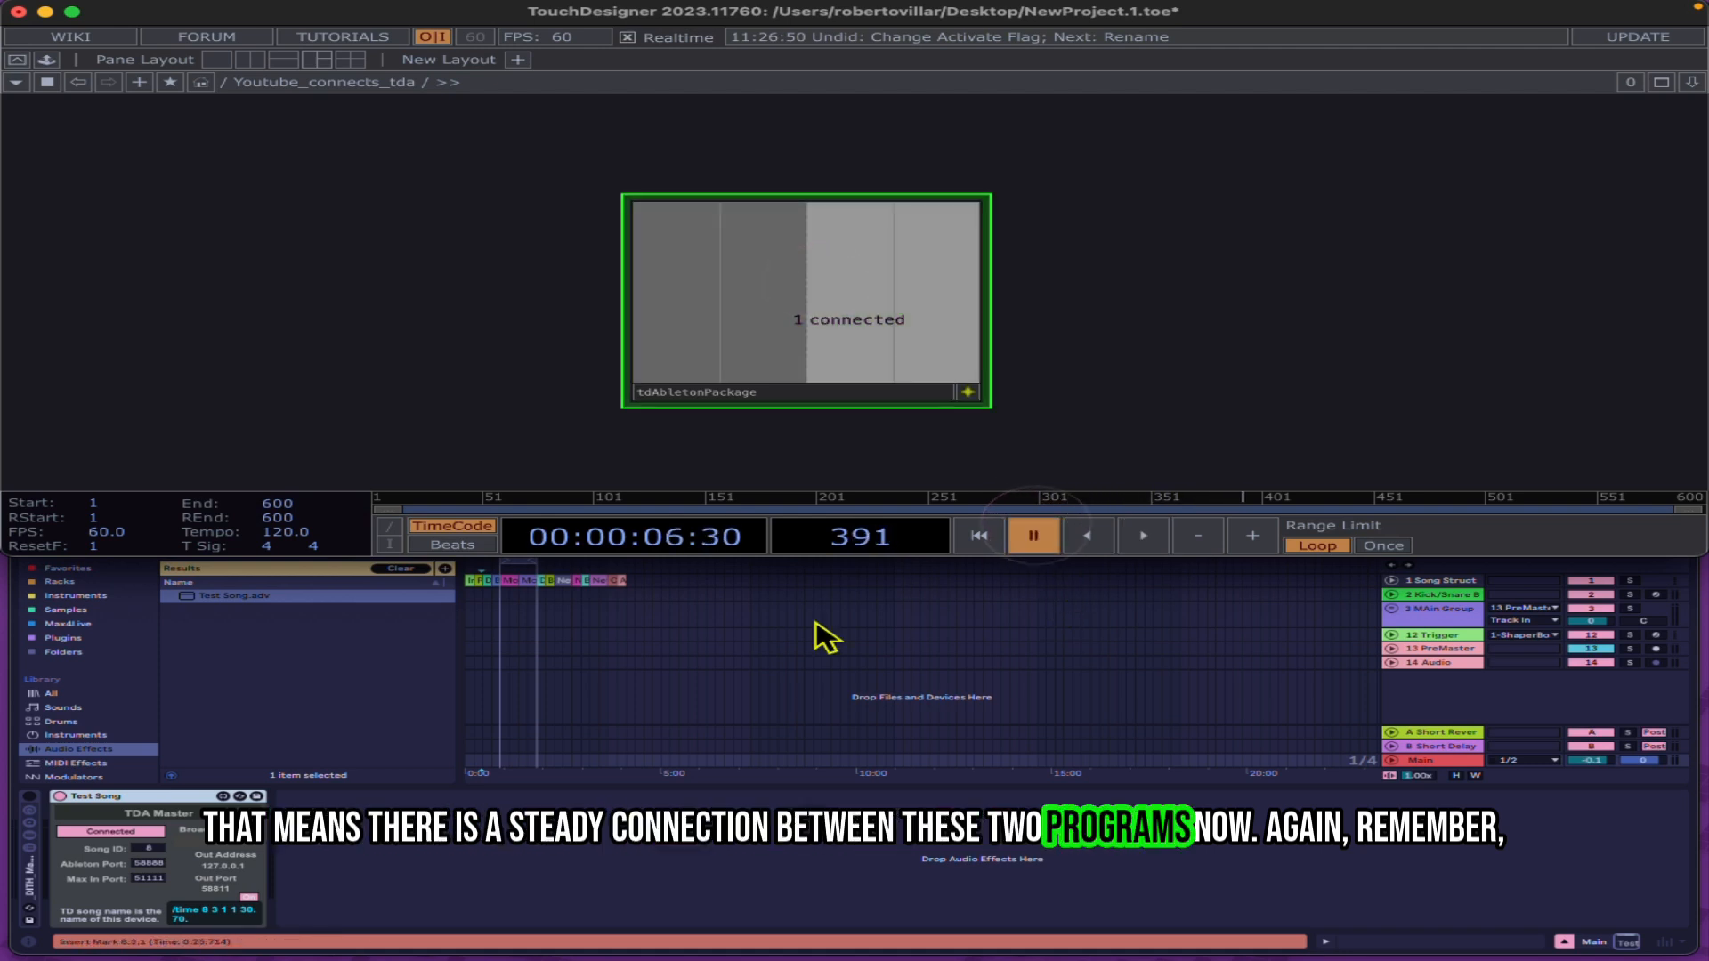
Step: Bring the Ableton Live window forward, shift it slightly and widen it to fill the width of the screen
left_click(722, 700)
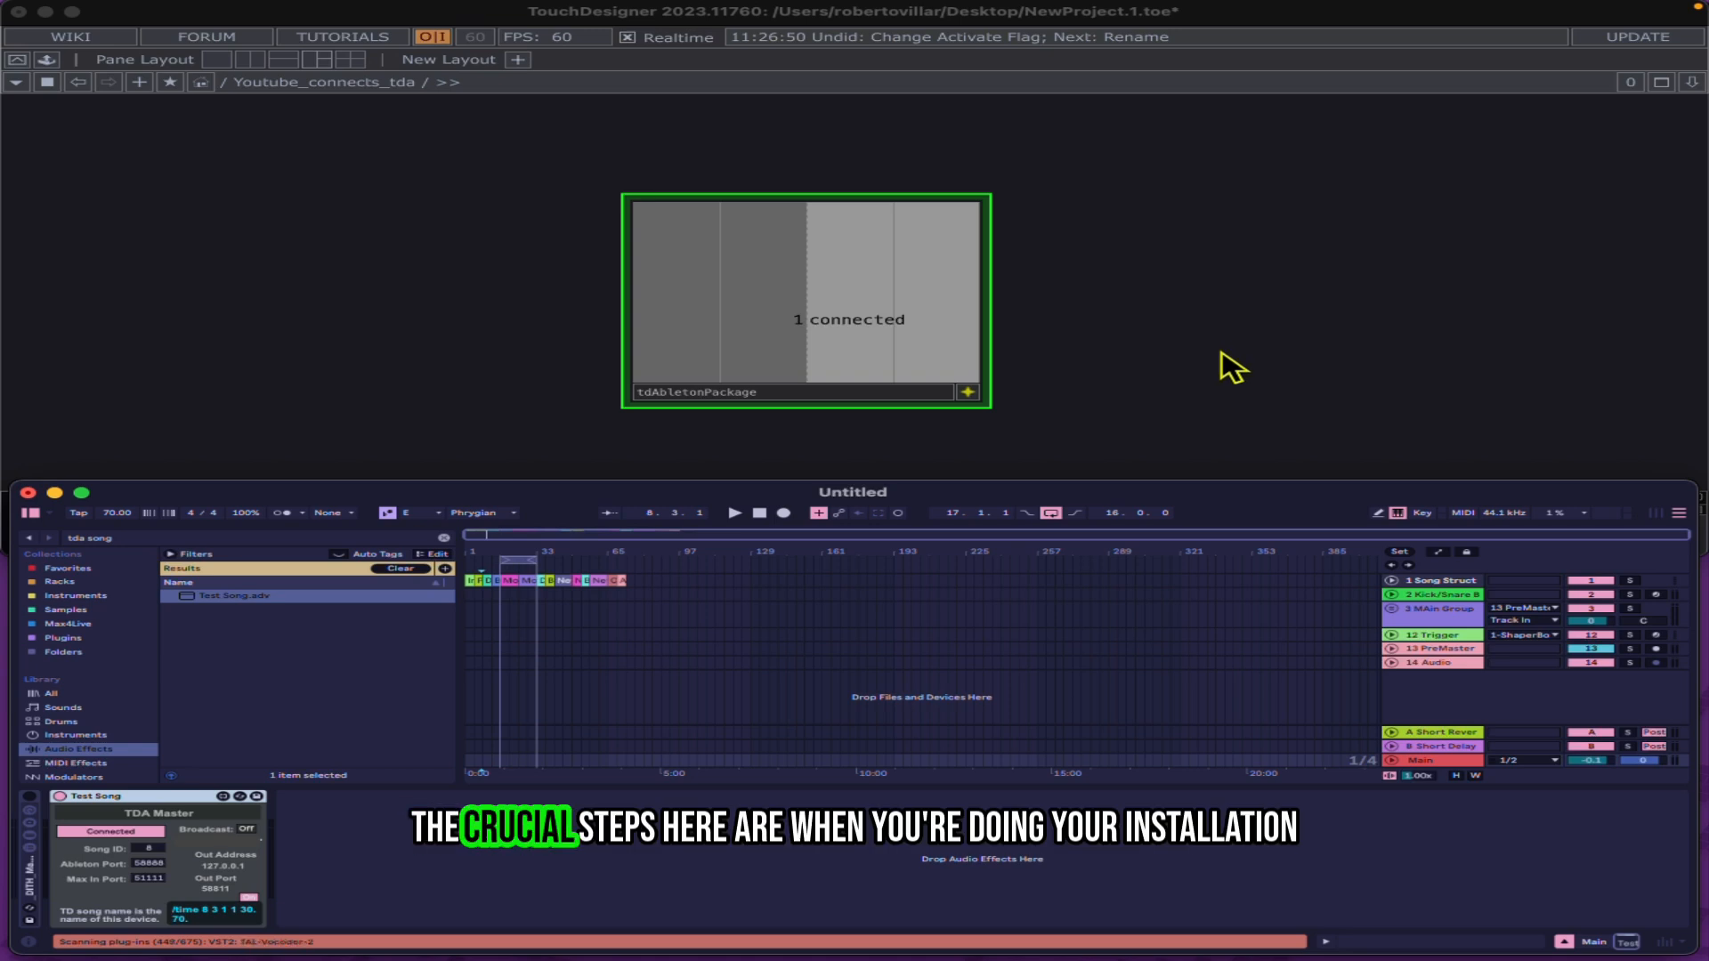
left_click_drag(1326, 491, 1332, 502)
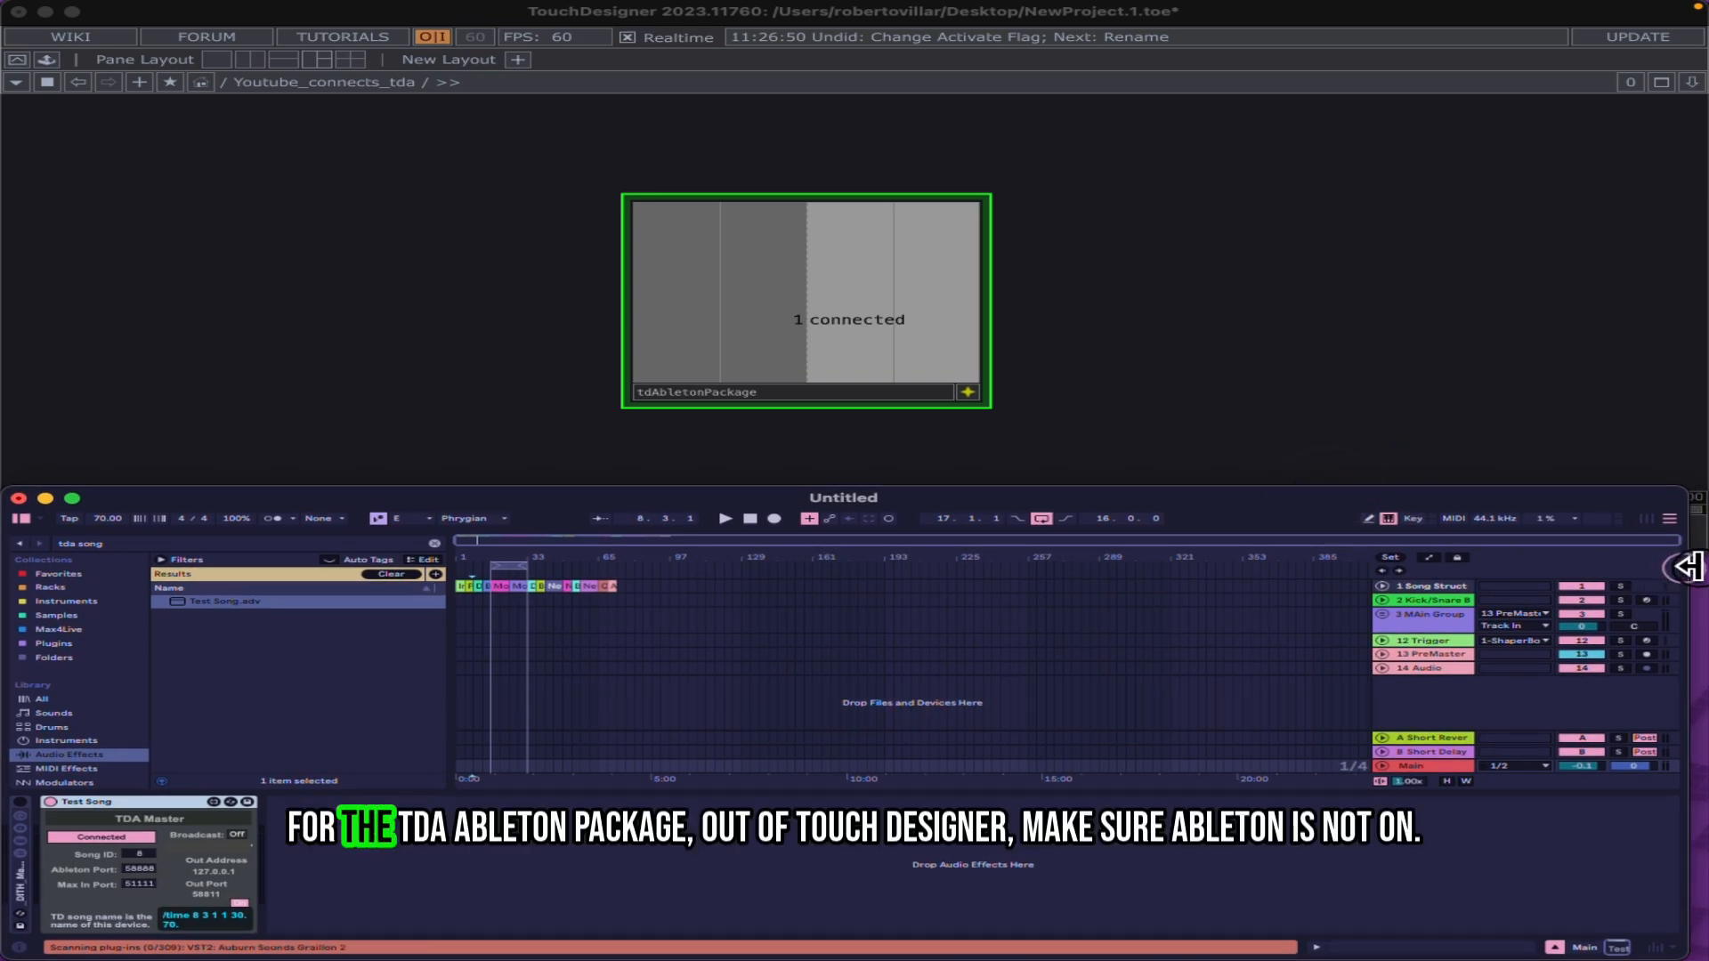
left_click_drag(1687, 570, 1707, 569)
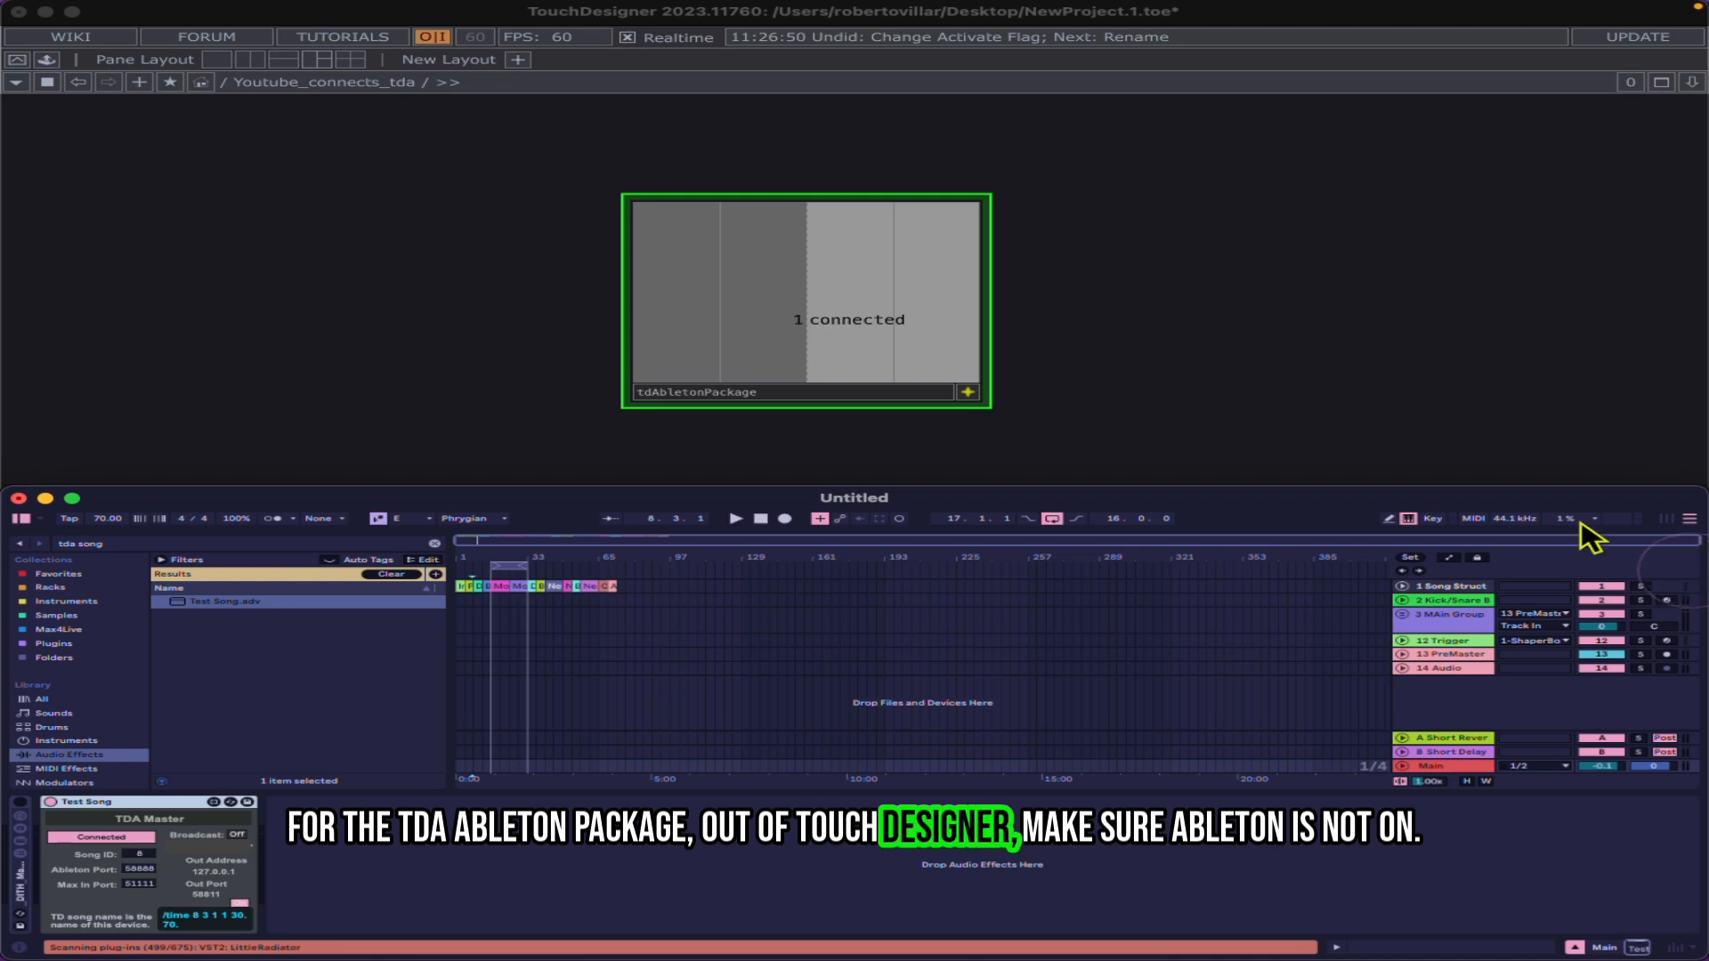
Step: Return to Ableton Live and hide its browser to widen the arrangement
scroll(1297, 389, "down", 2)
left_click_drag(1289, 380, 610, 272)
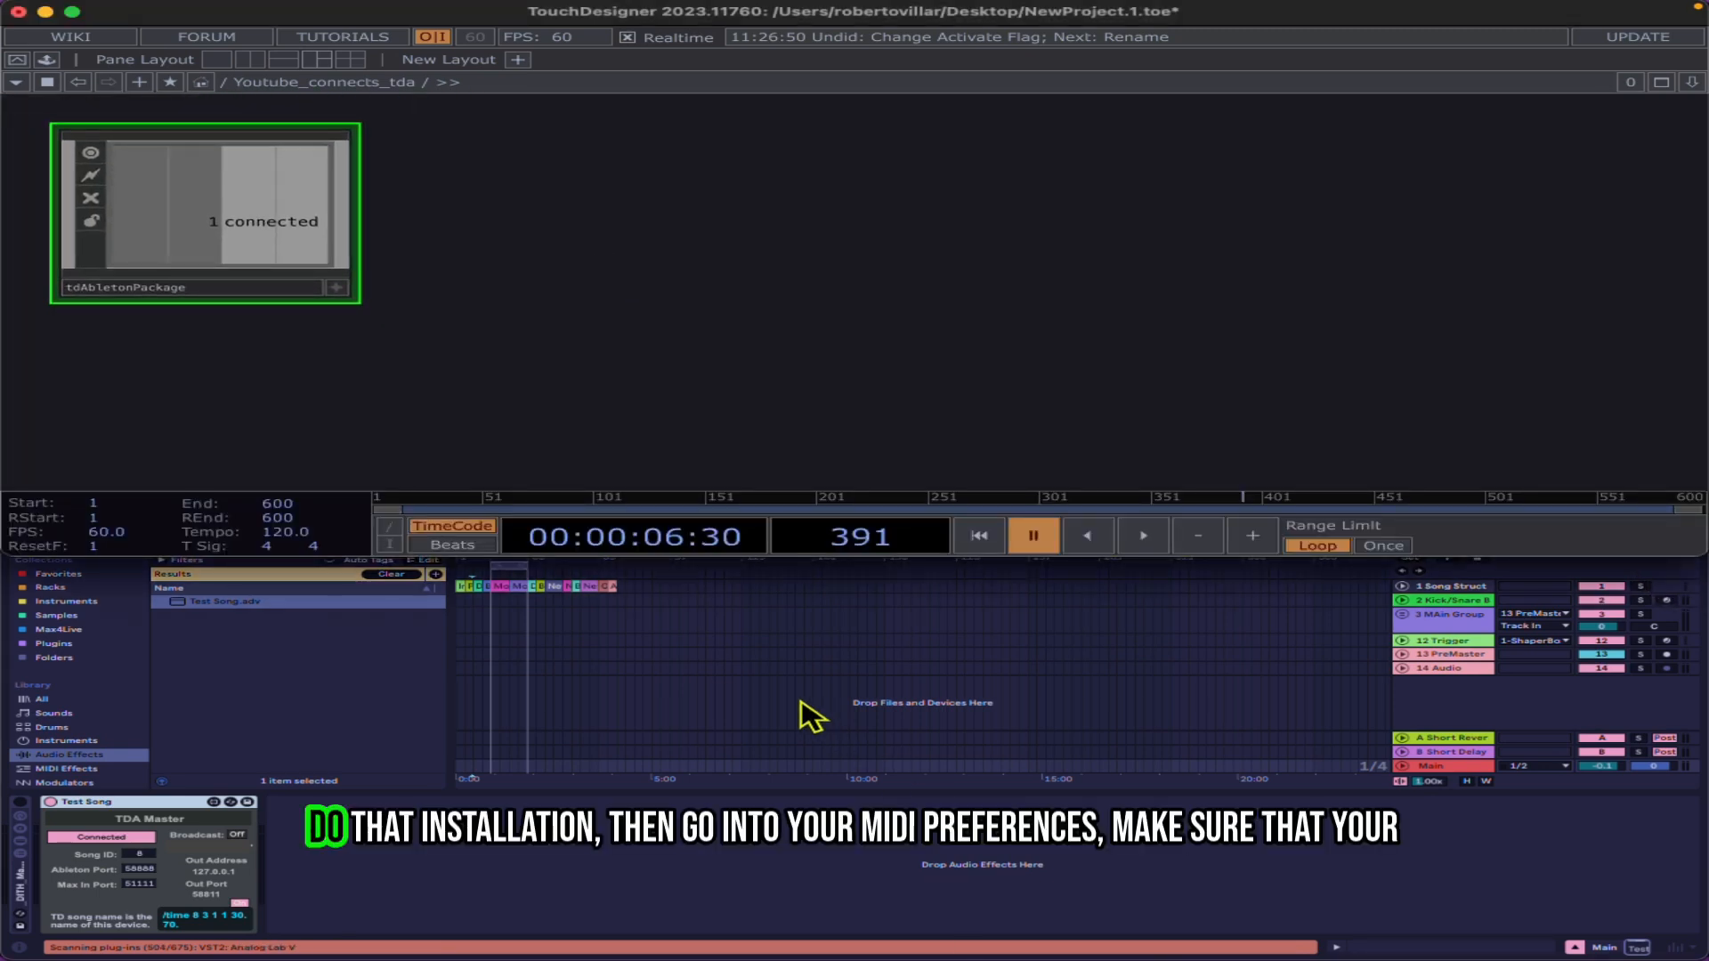
left_click(904, 689)
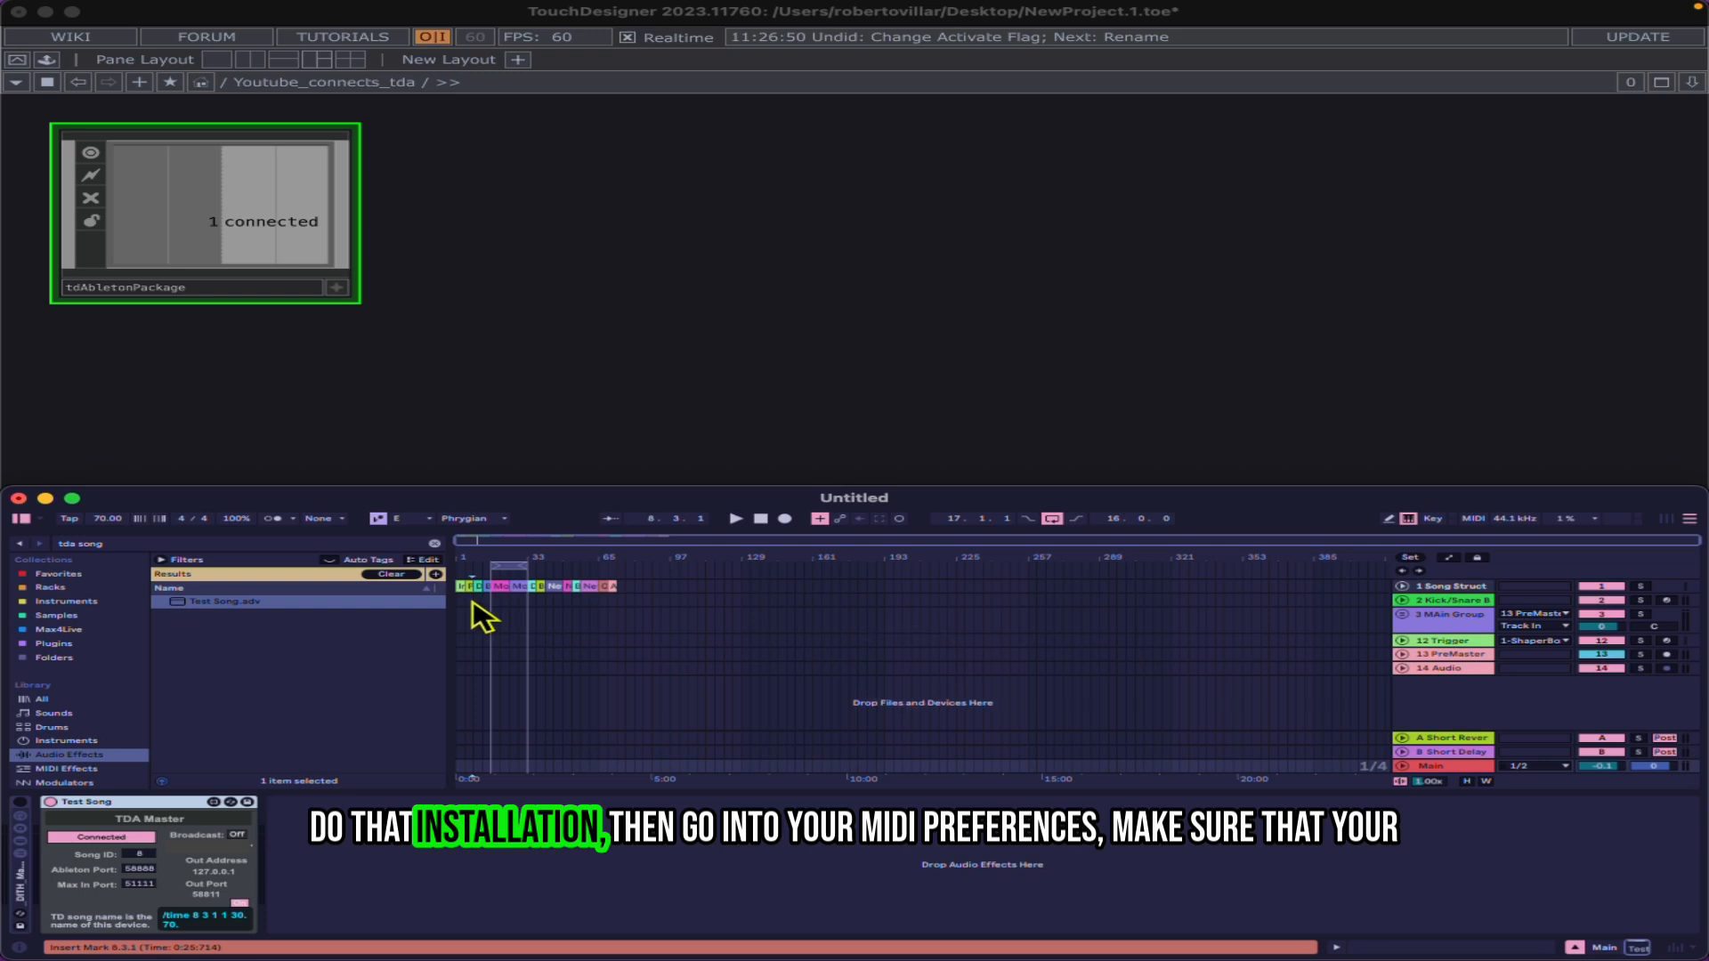
left_click(19, 518)
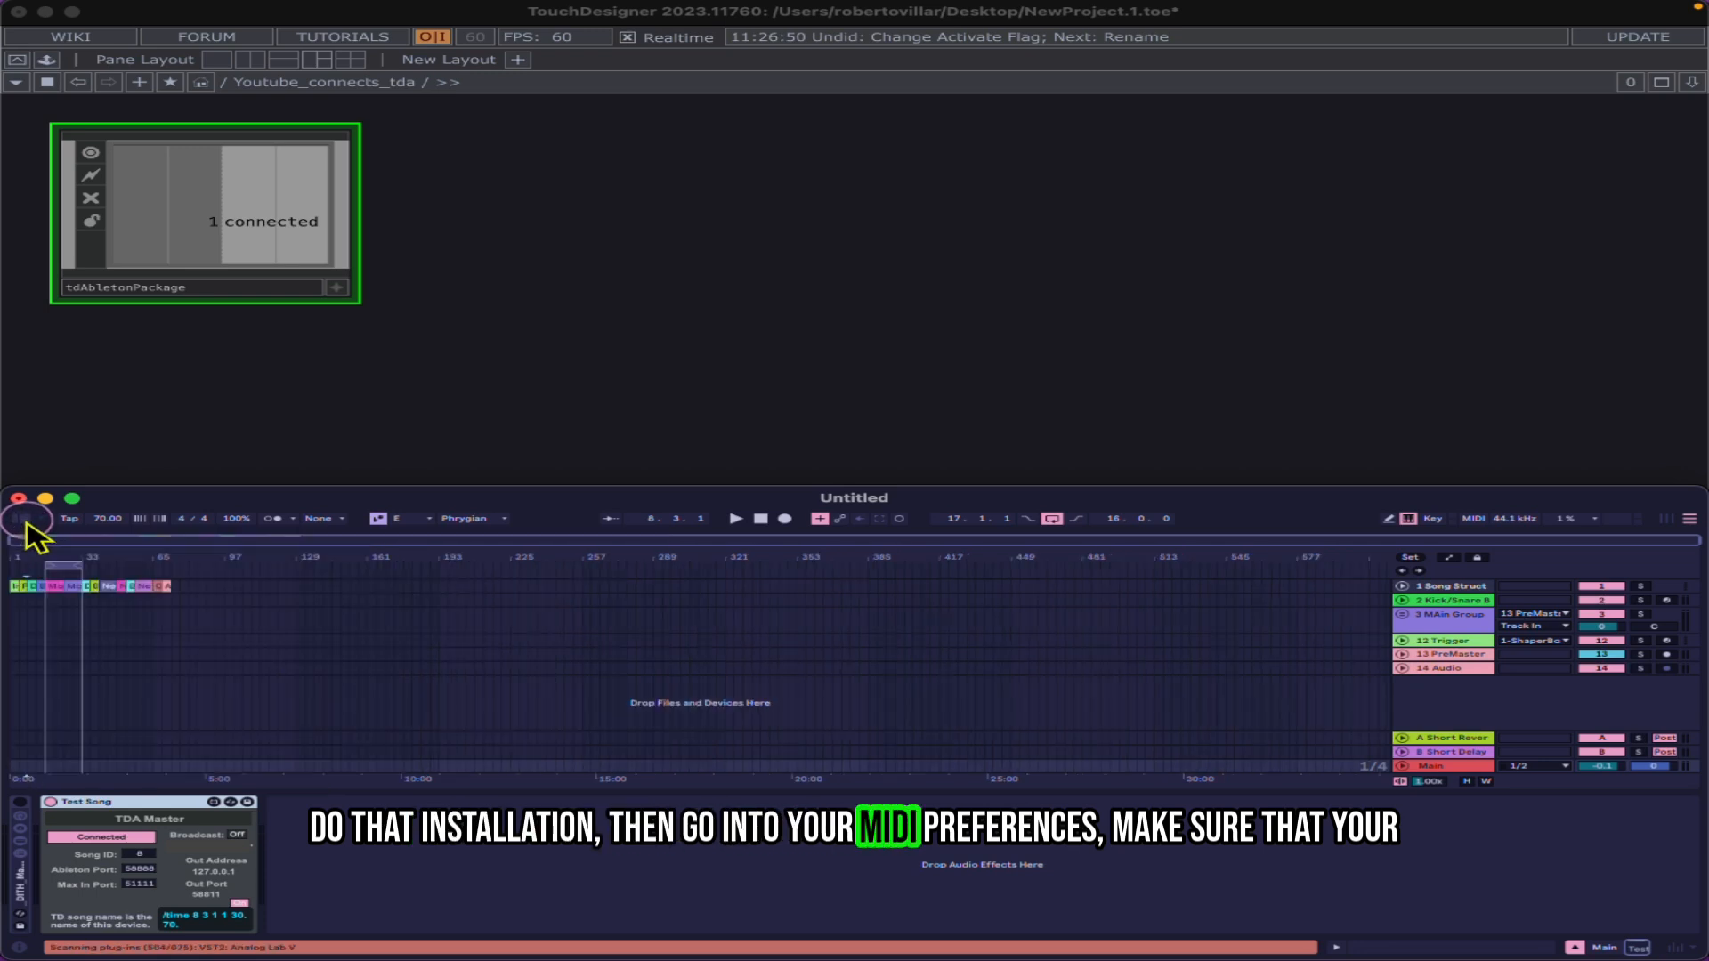